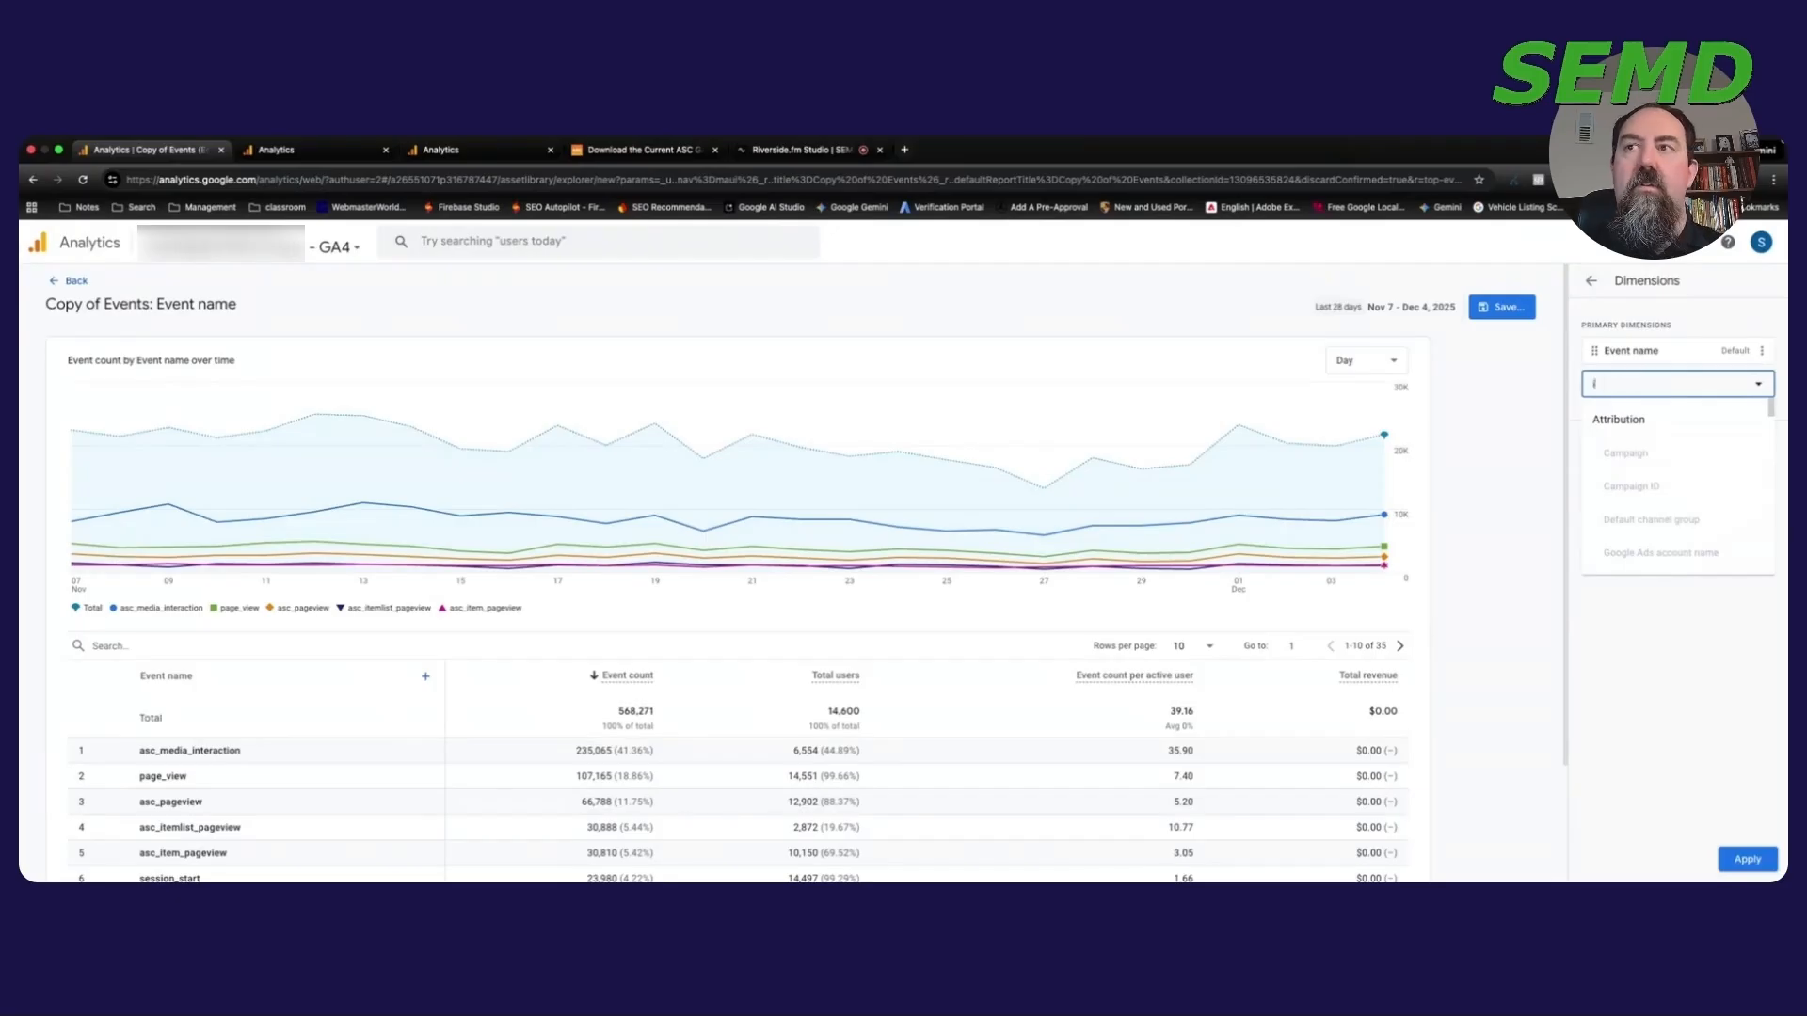
Step: Add item_condition and item_color as primary dimensions of the Copy of Events report
scroll(1650, 517, down, 1)
click(1650, 494)
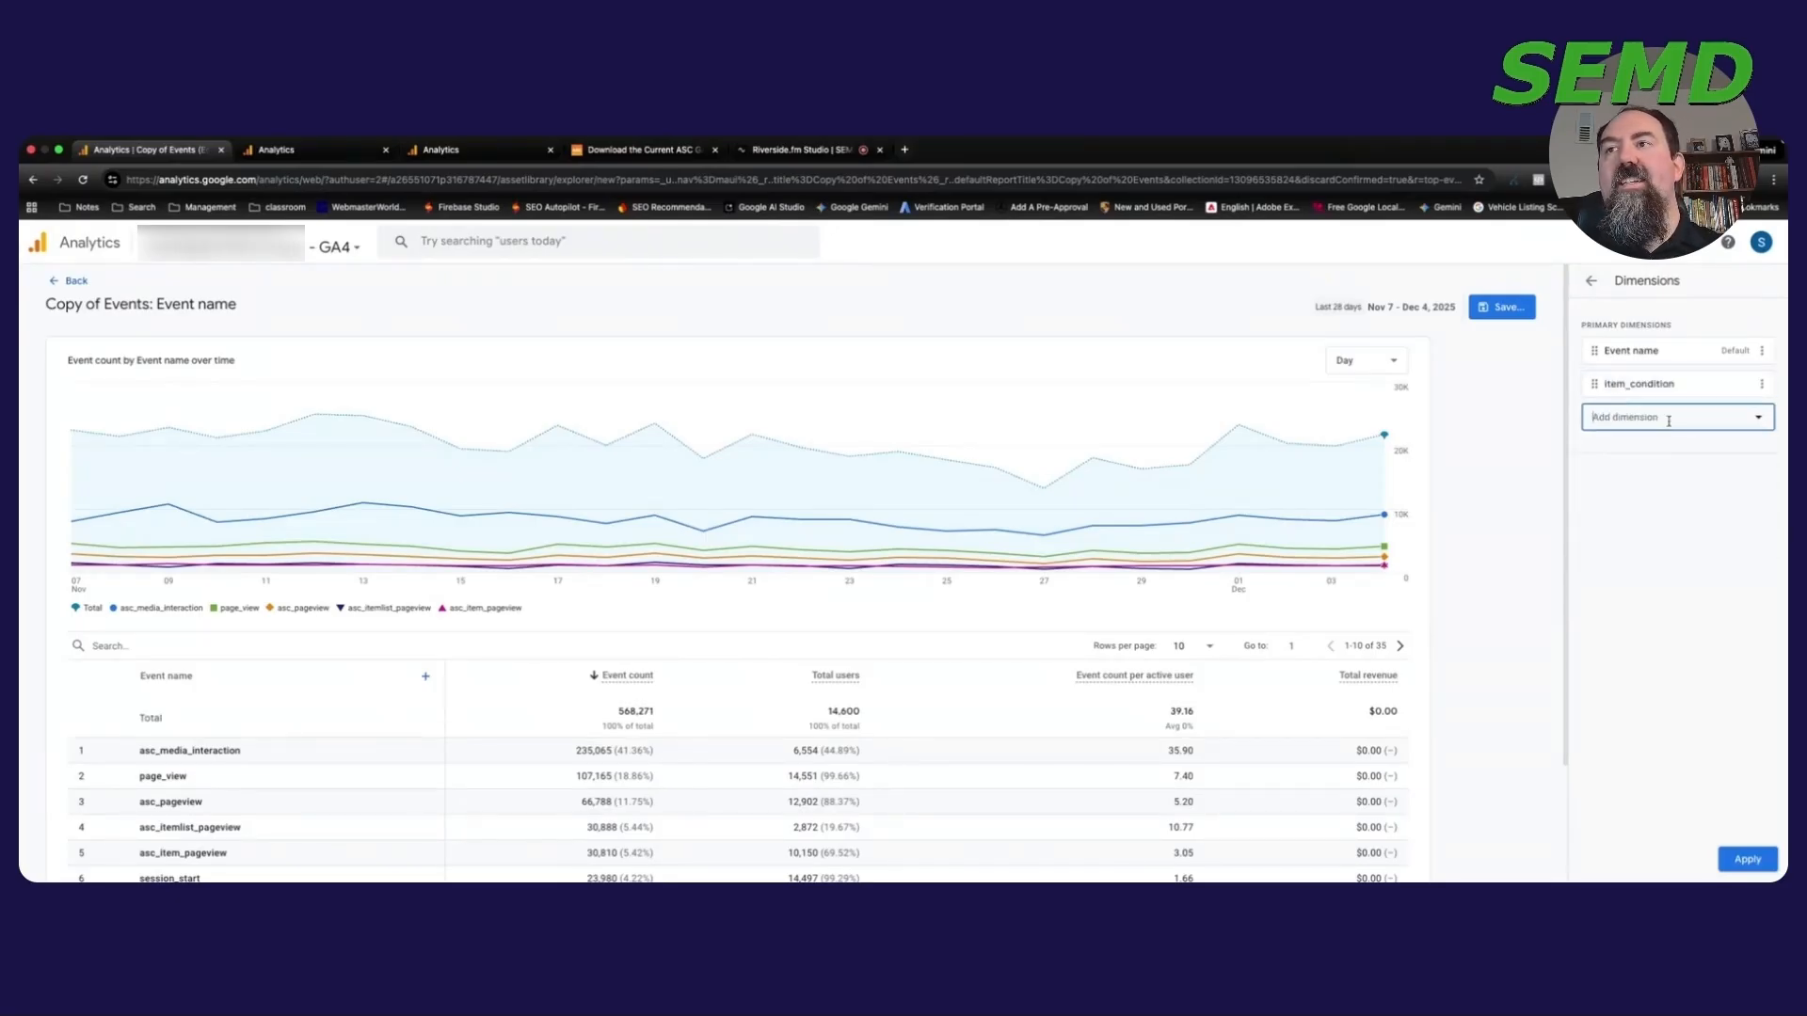
click(1667, 418)
text(item)
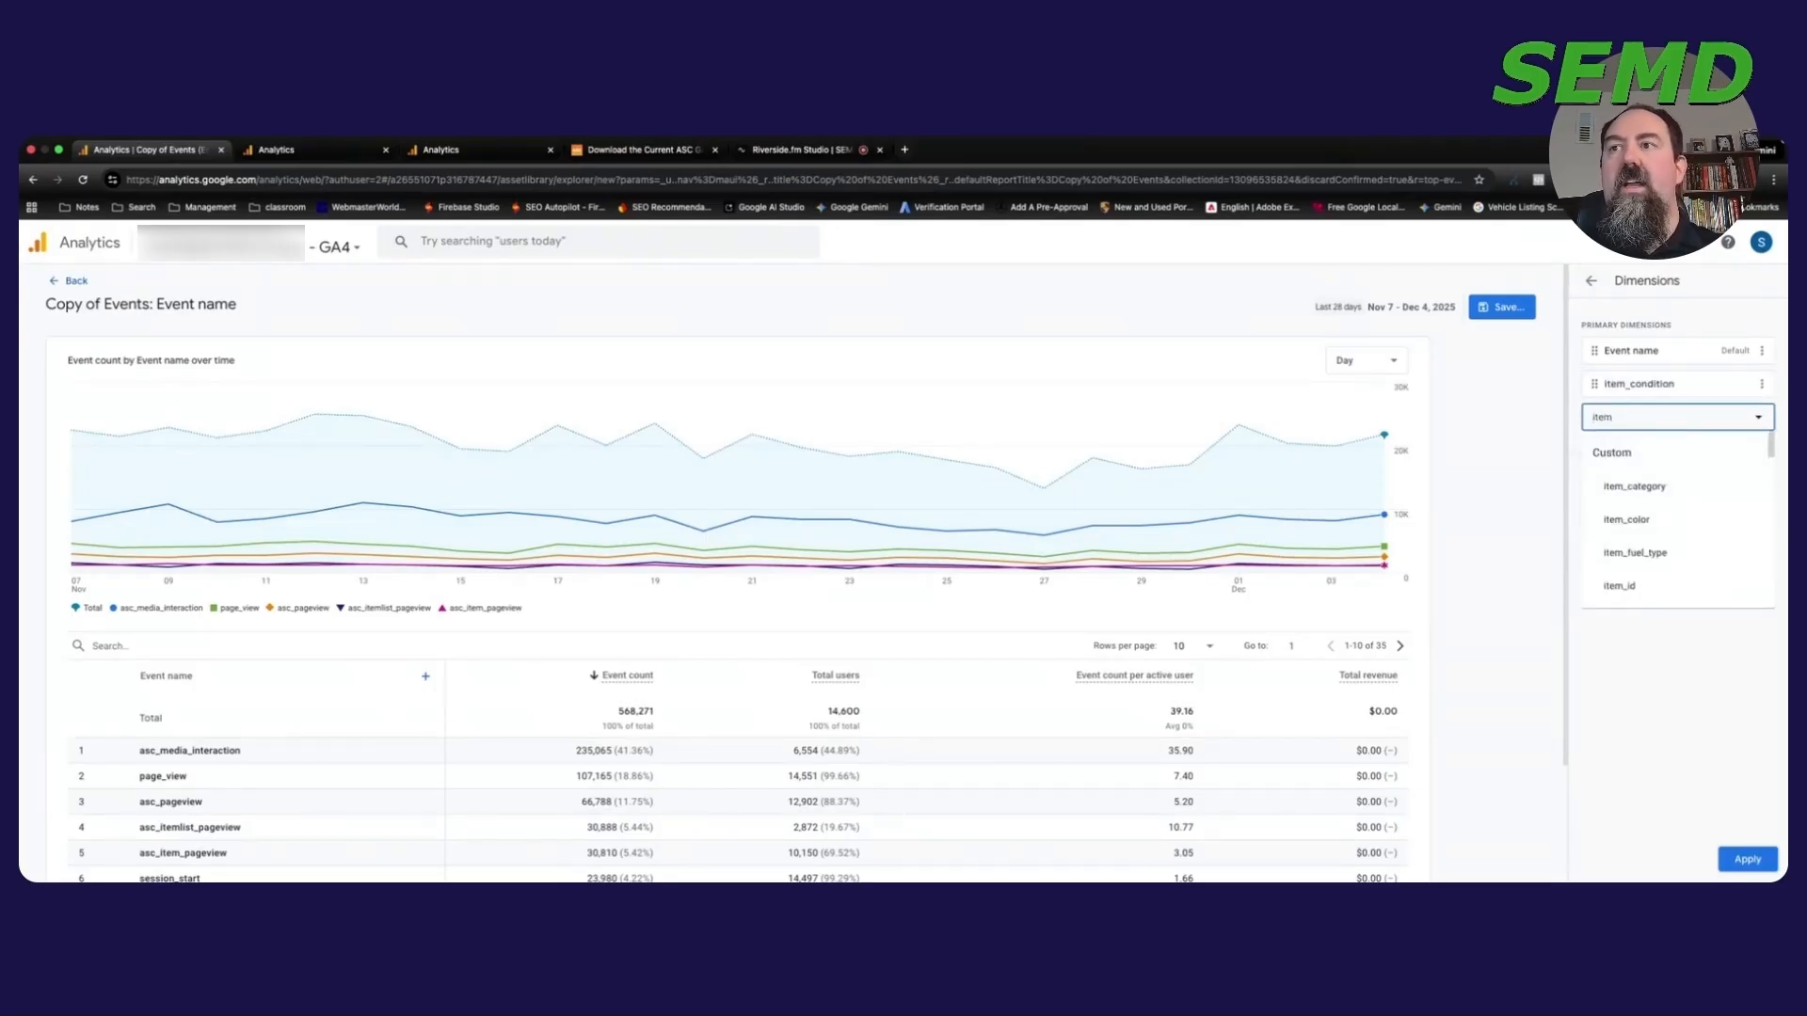
click(1628, 520)
Step: Add the custom dimensions item_make and item_model to the report's primary dimensions
click(1657, 450)
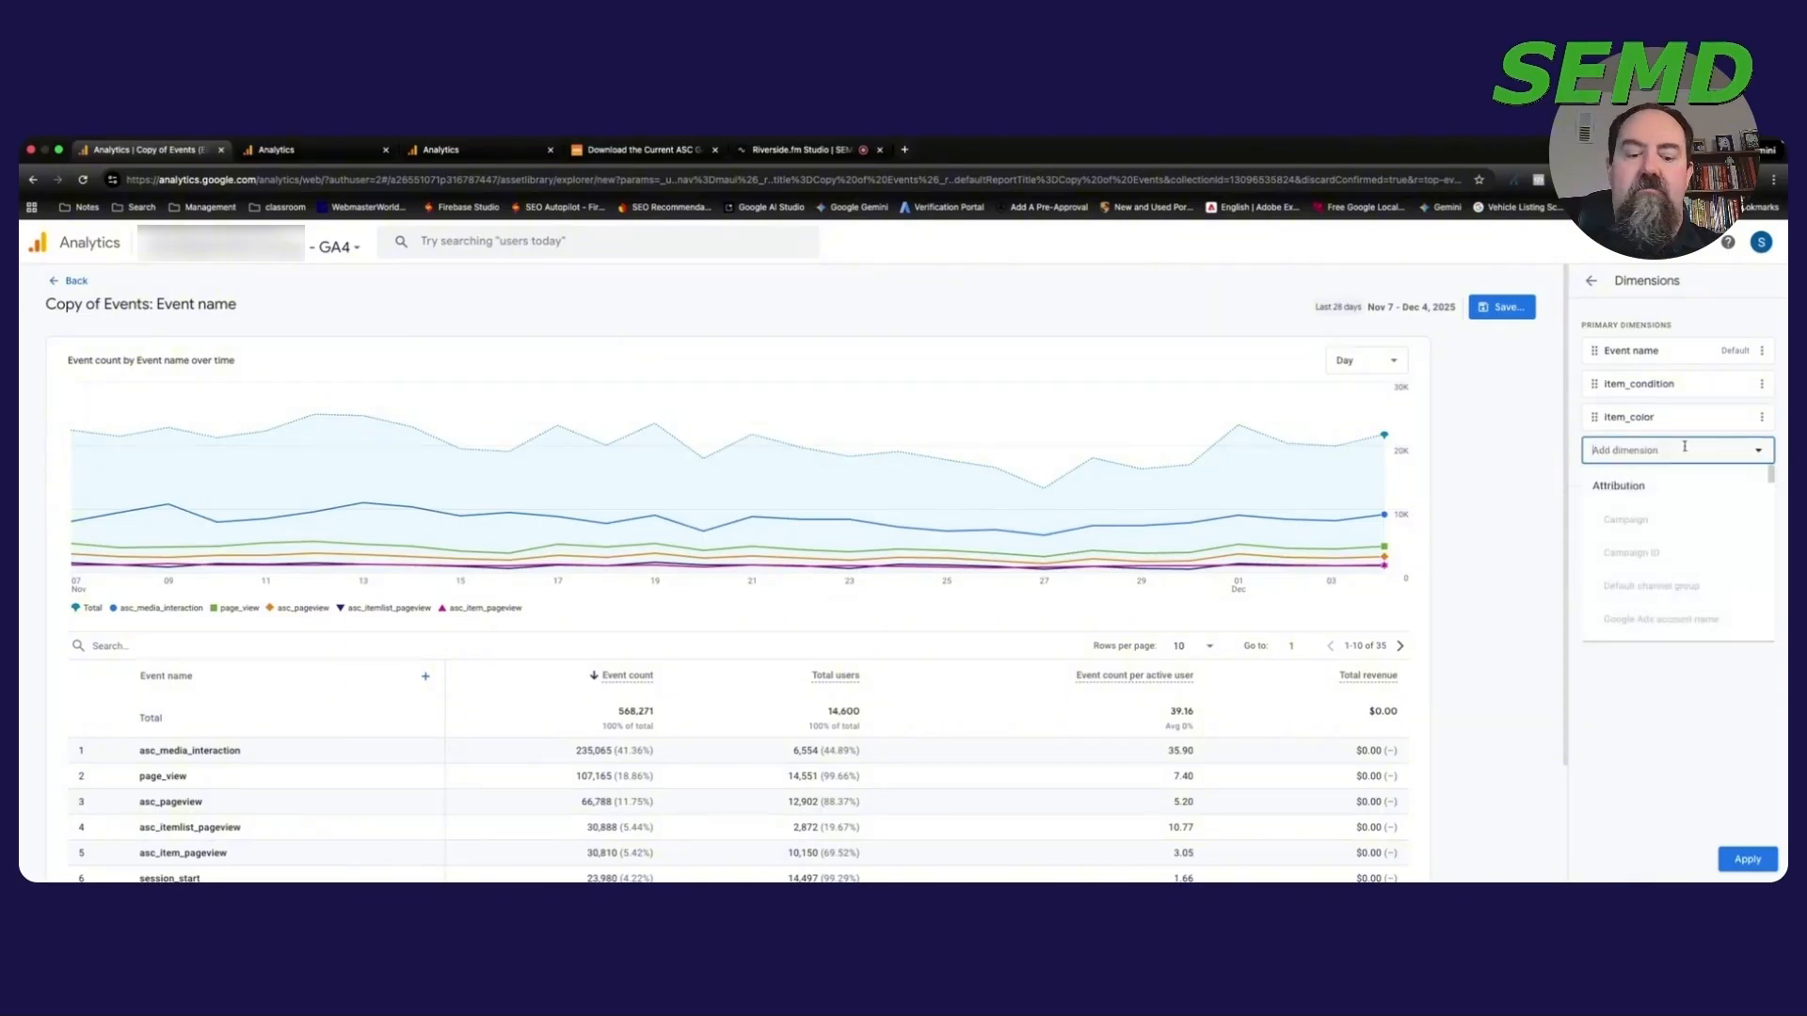
text(item)
scroll(1675, 565, down, 4)
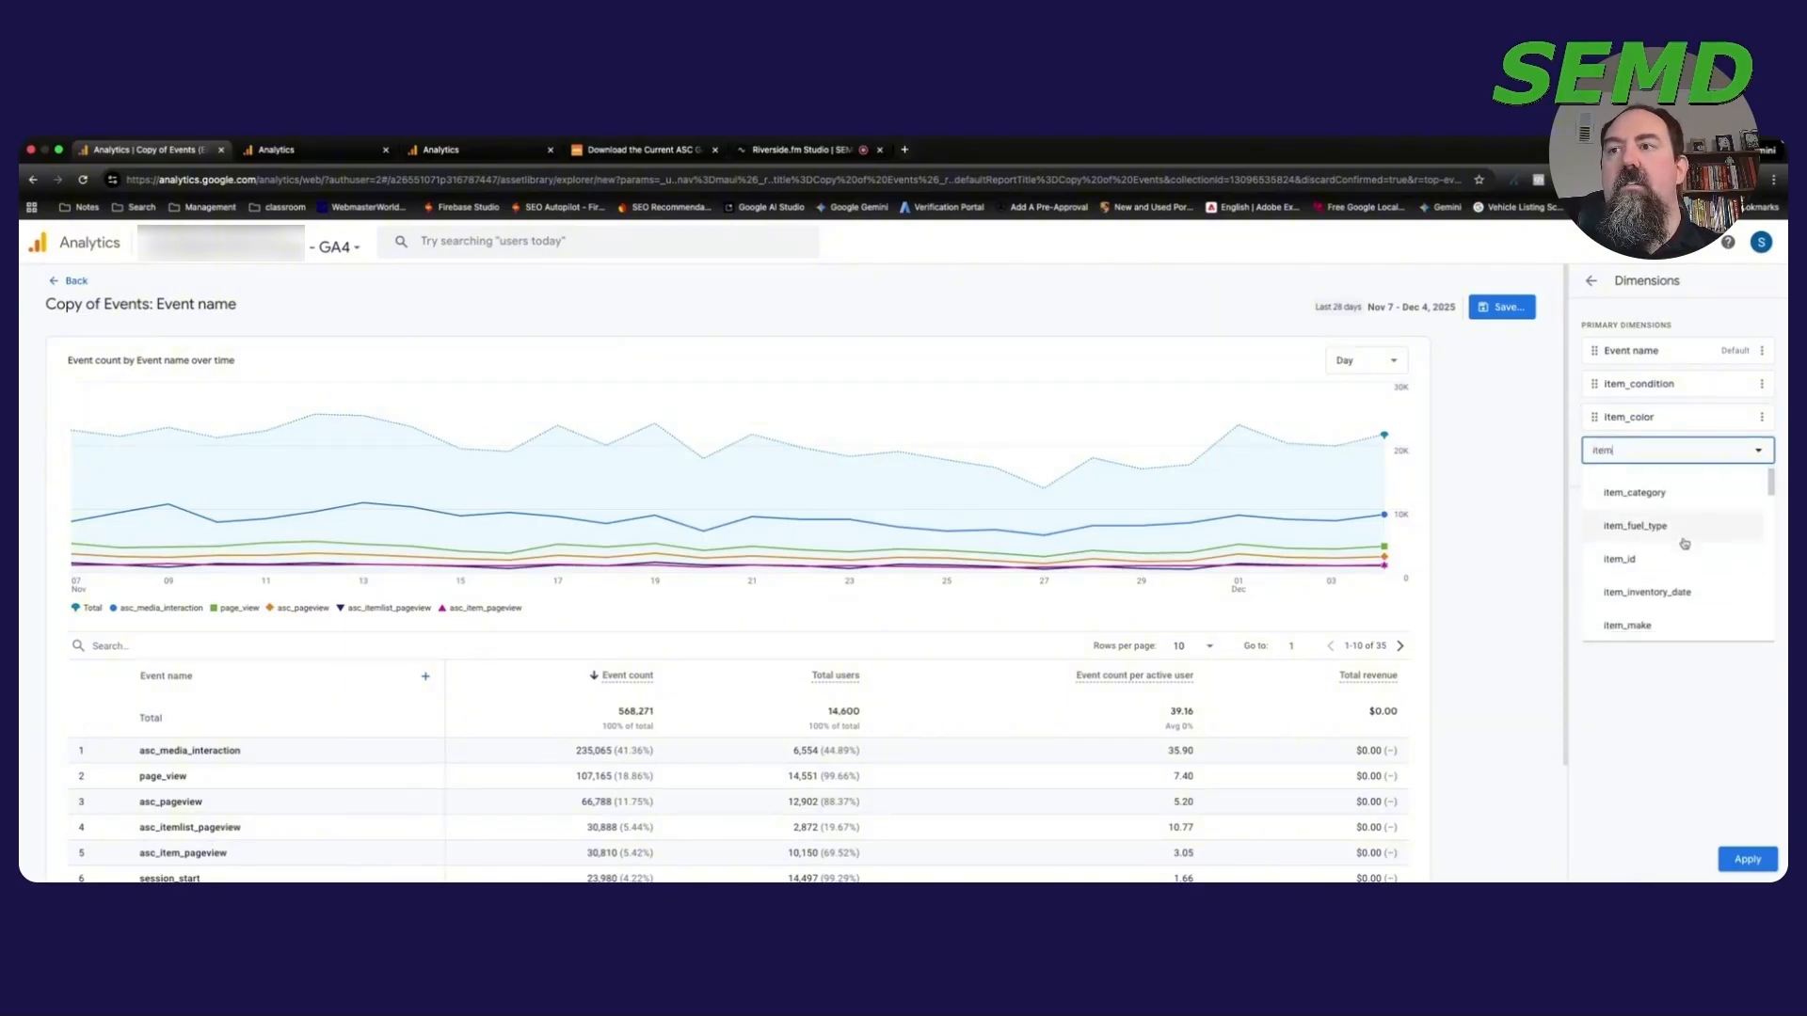
click(1637, 598)
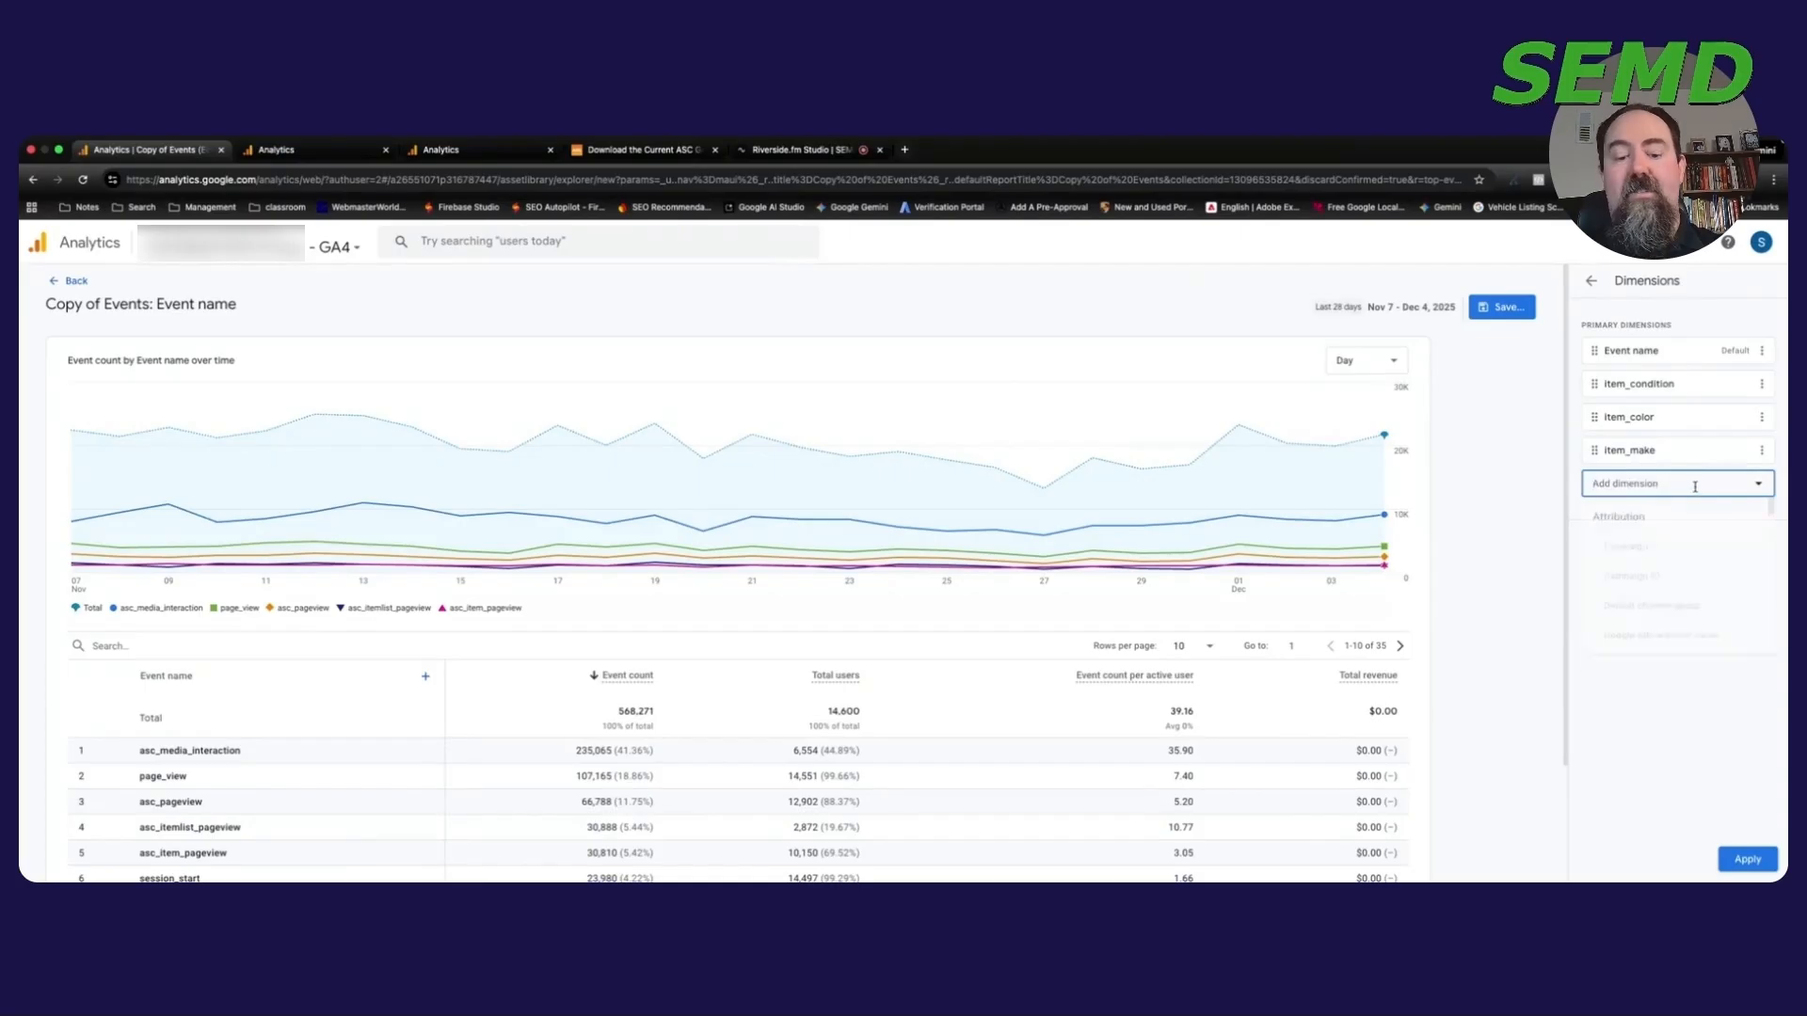
text(item)
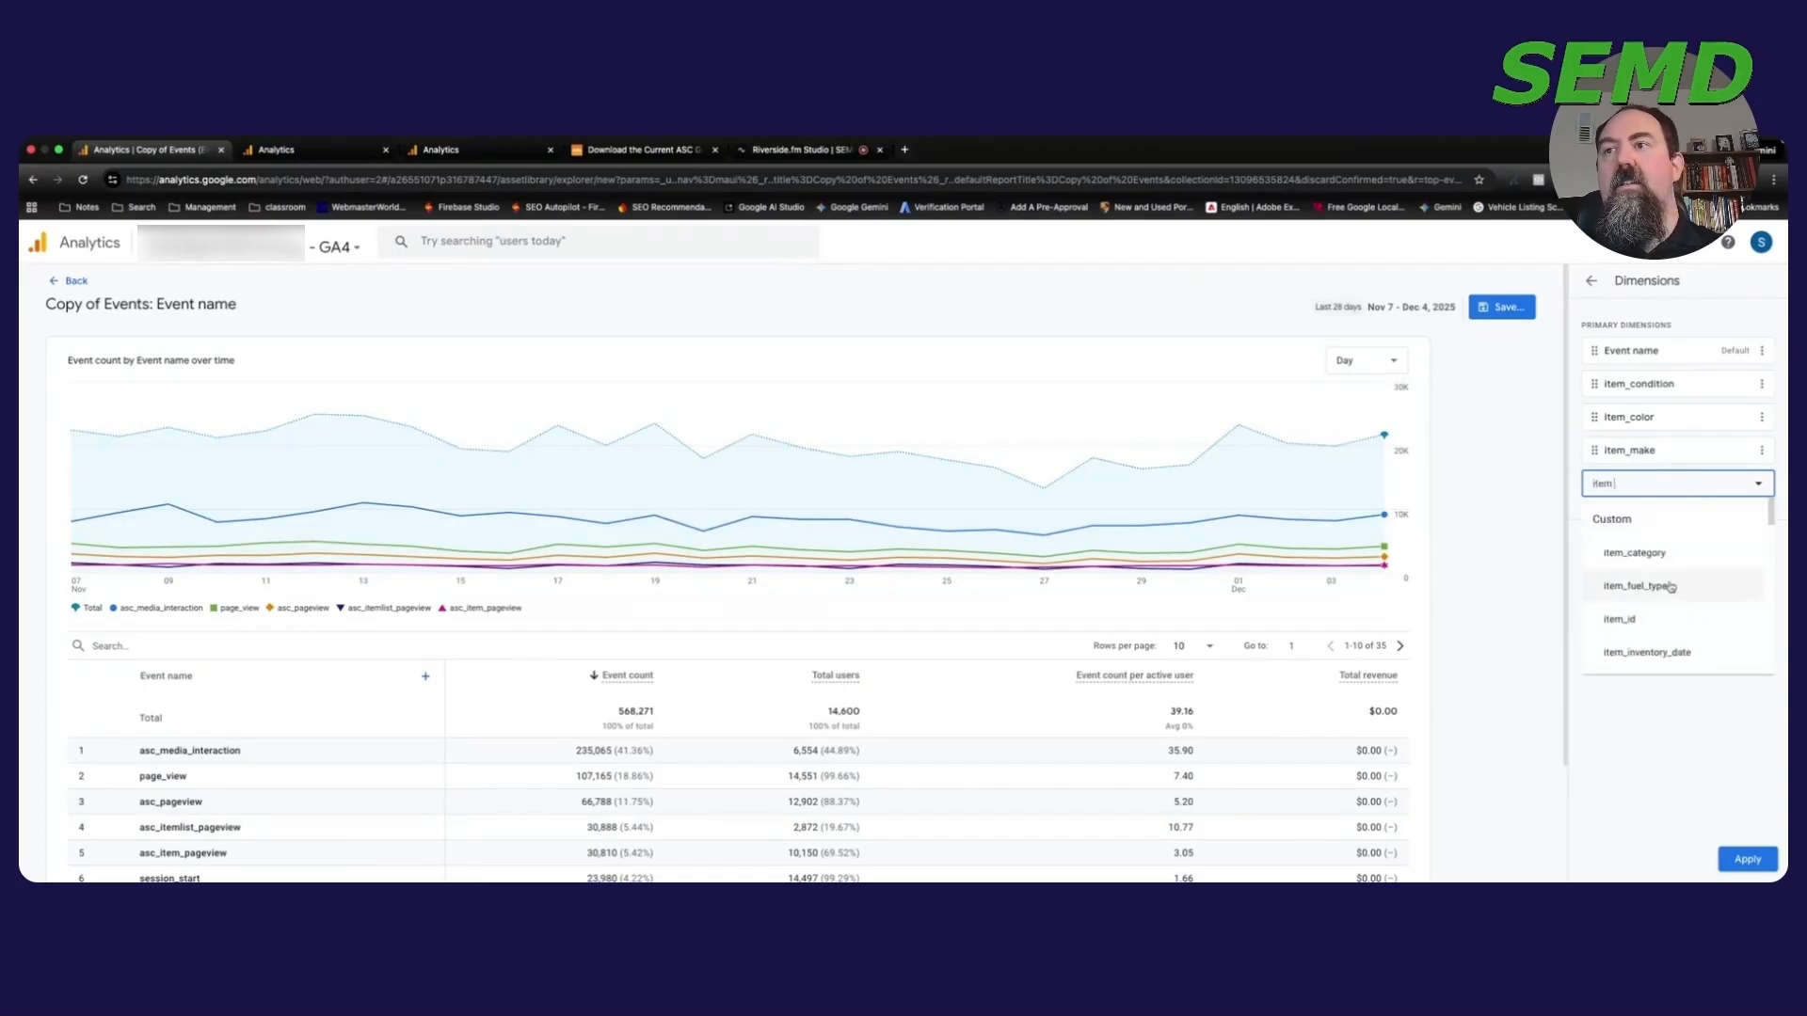
scroll(1675, 602, down, 3)
click(1637, 605)
Step: Add the custom dimensions item_variant and item_year to the report's primary dimensions
text(item)
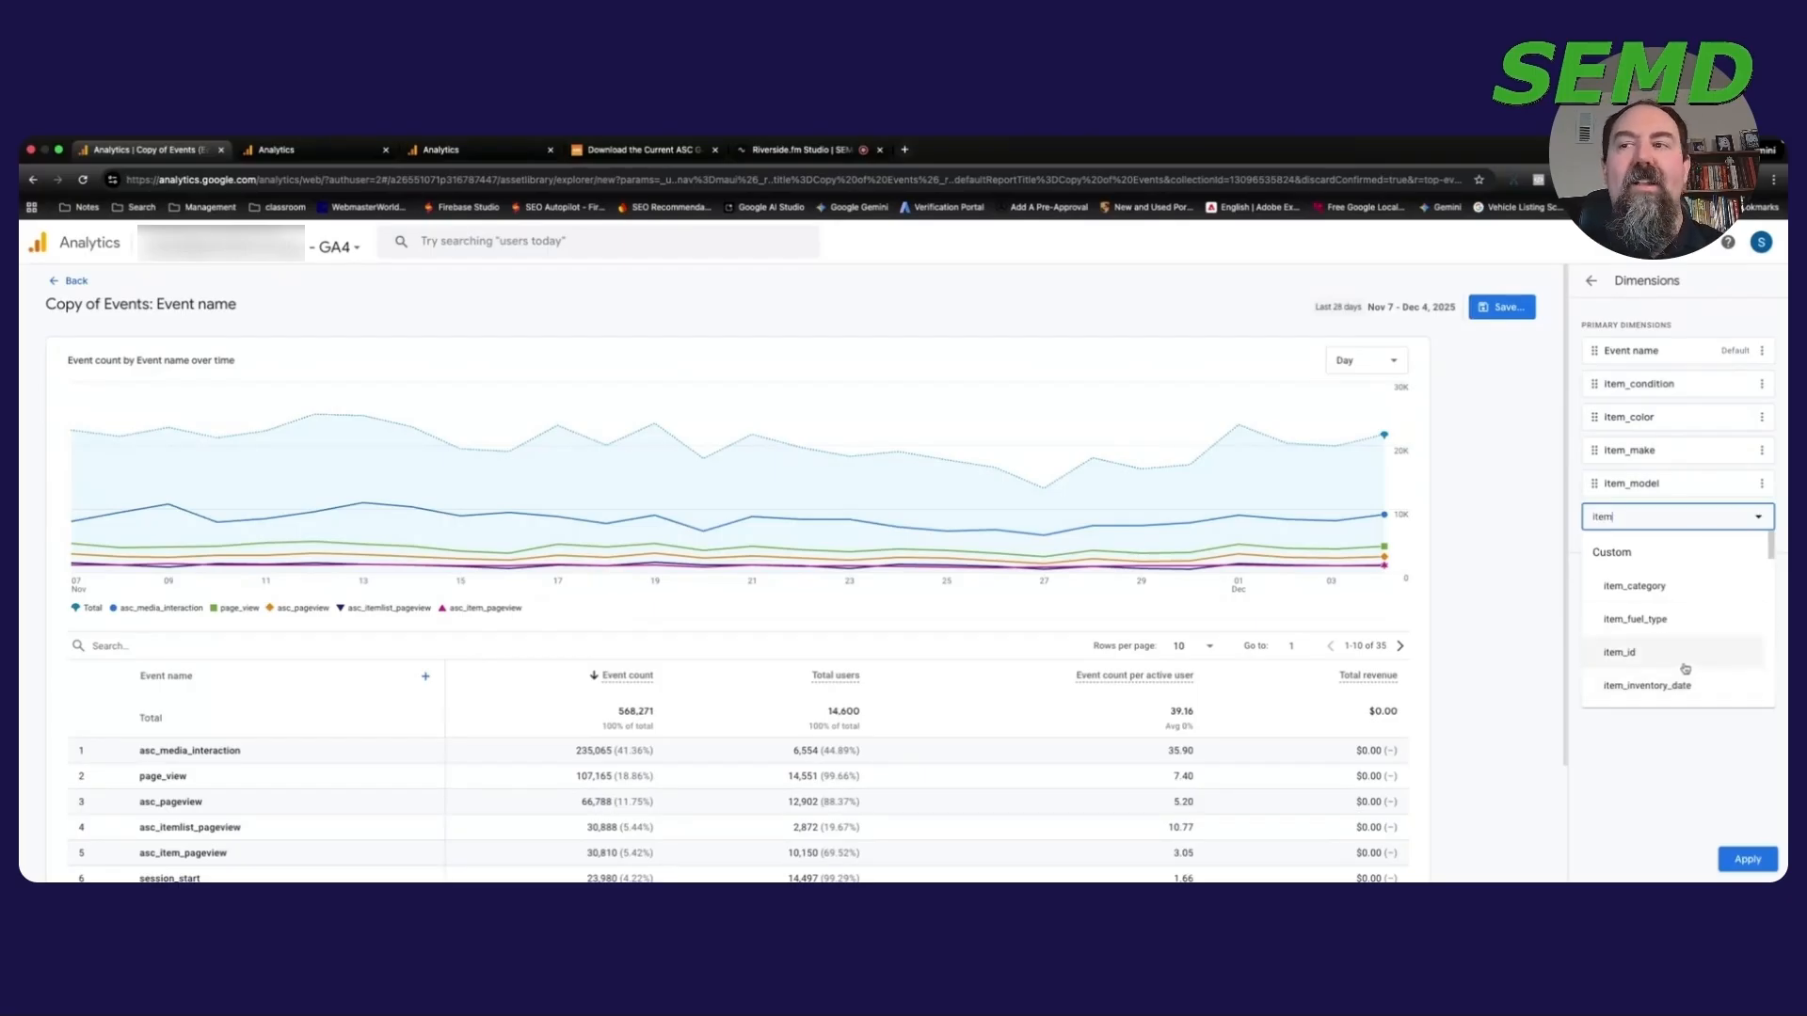
scroll(1683, 670, down, 2)
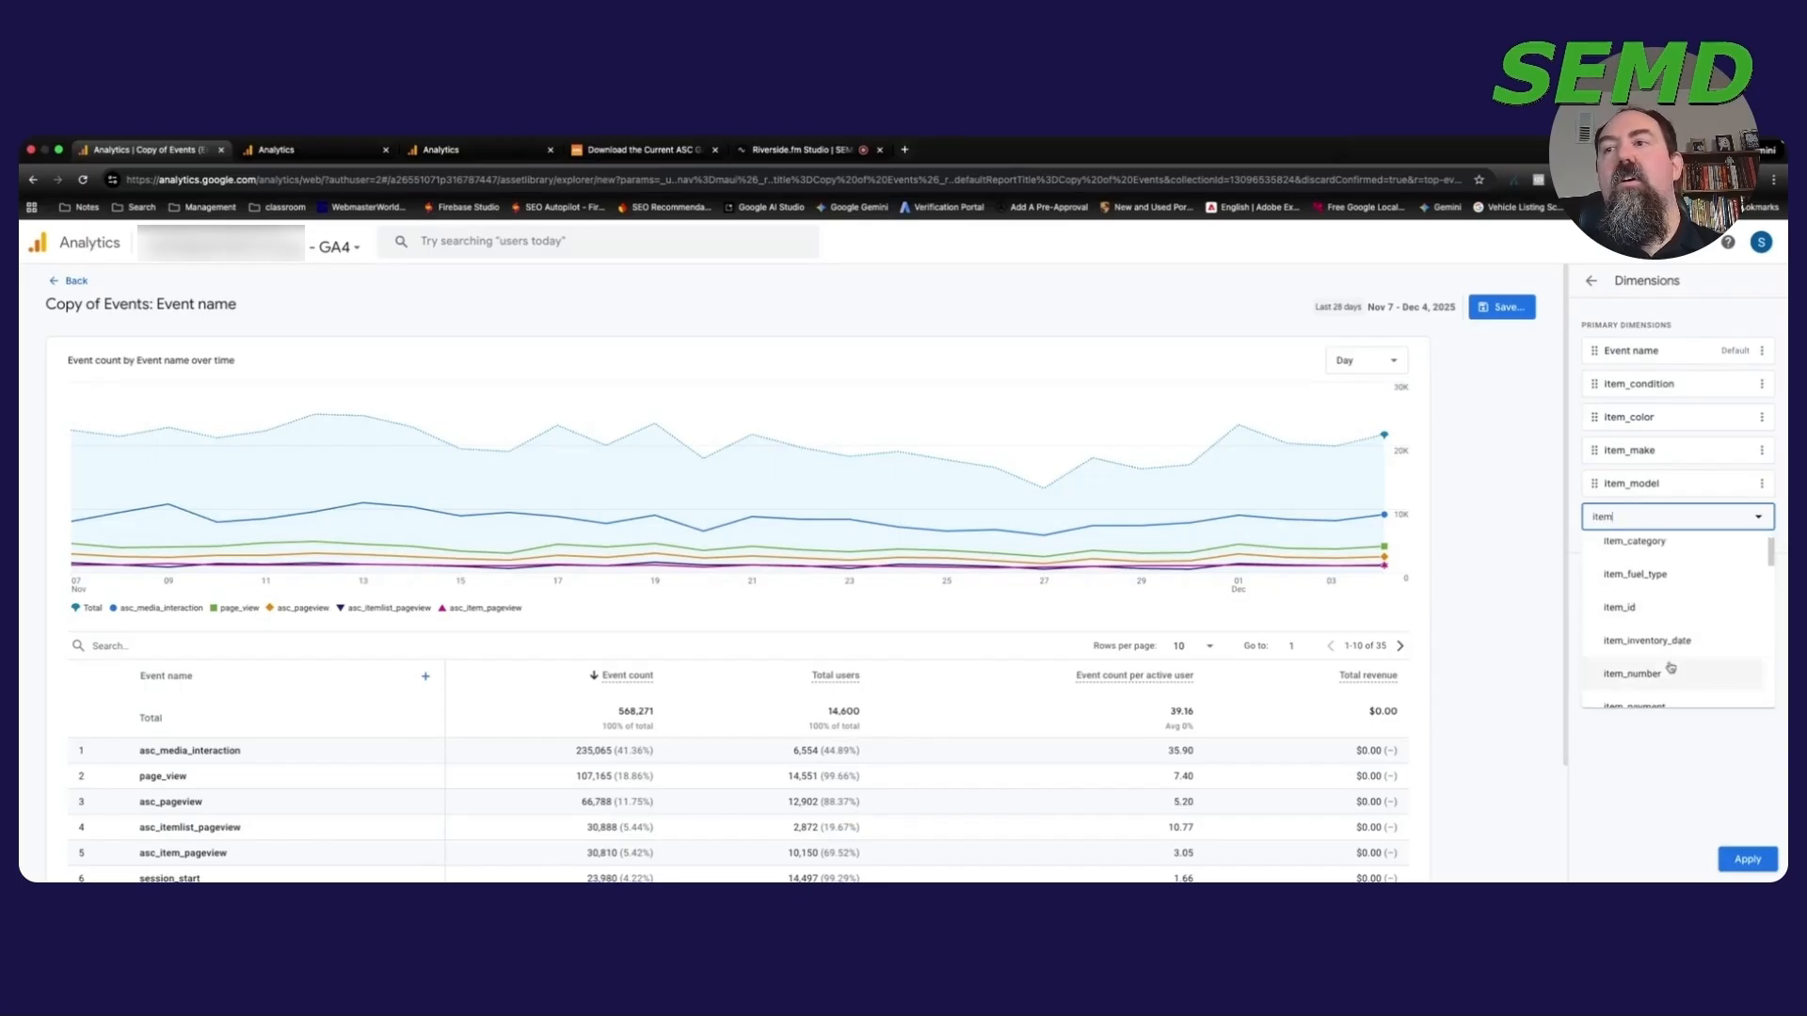
scroll(1679, 602, down, 1)
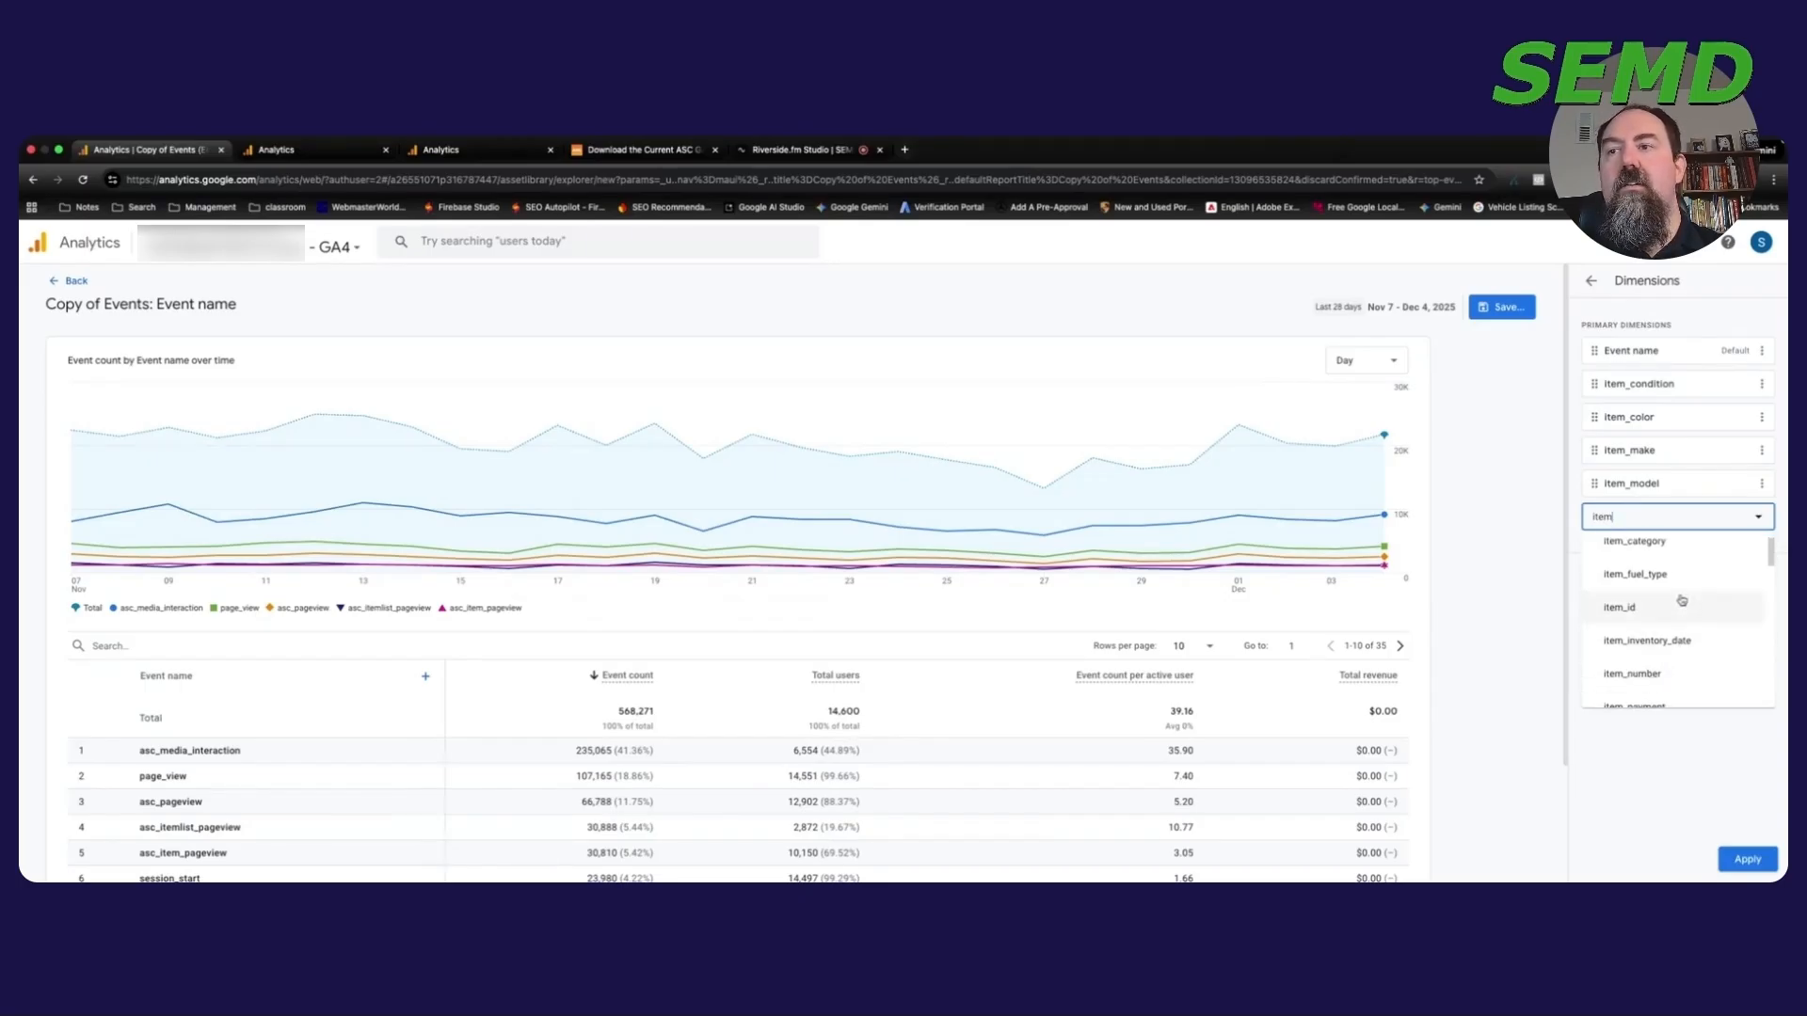
scroll(1682, 608, down, 3)
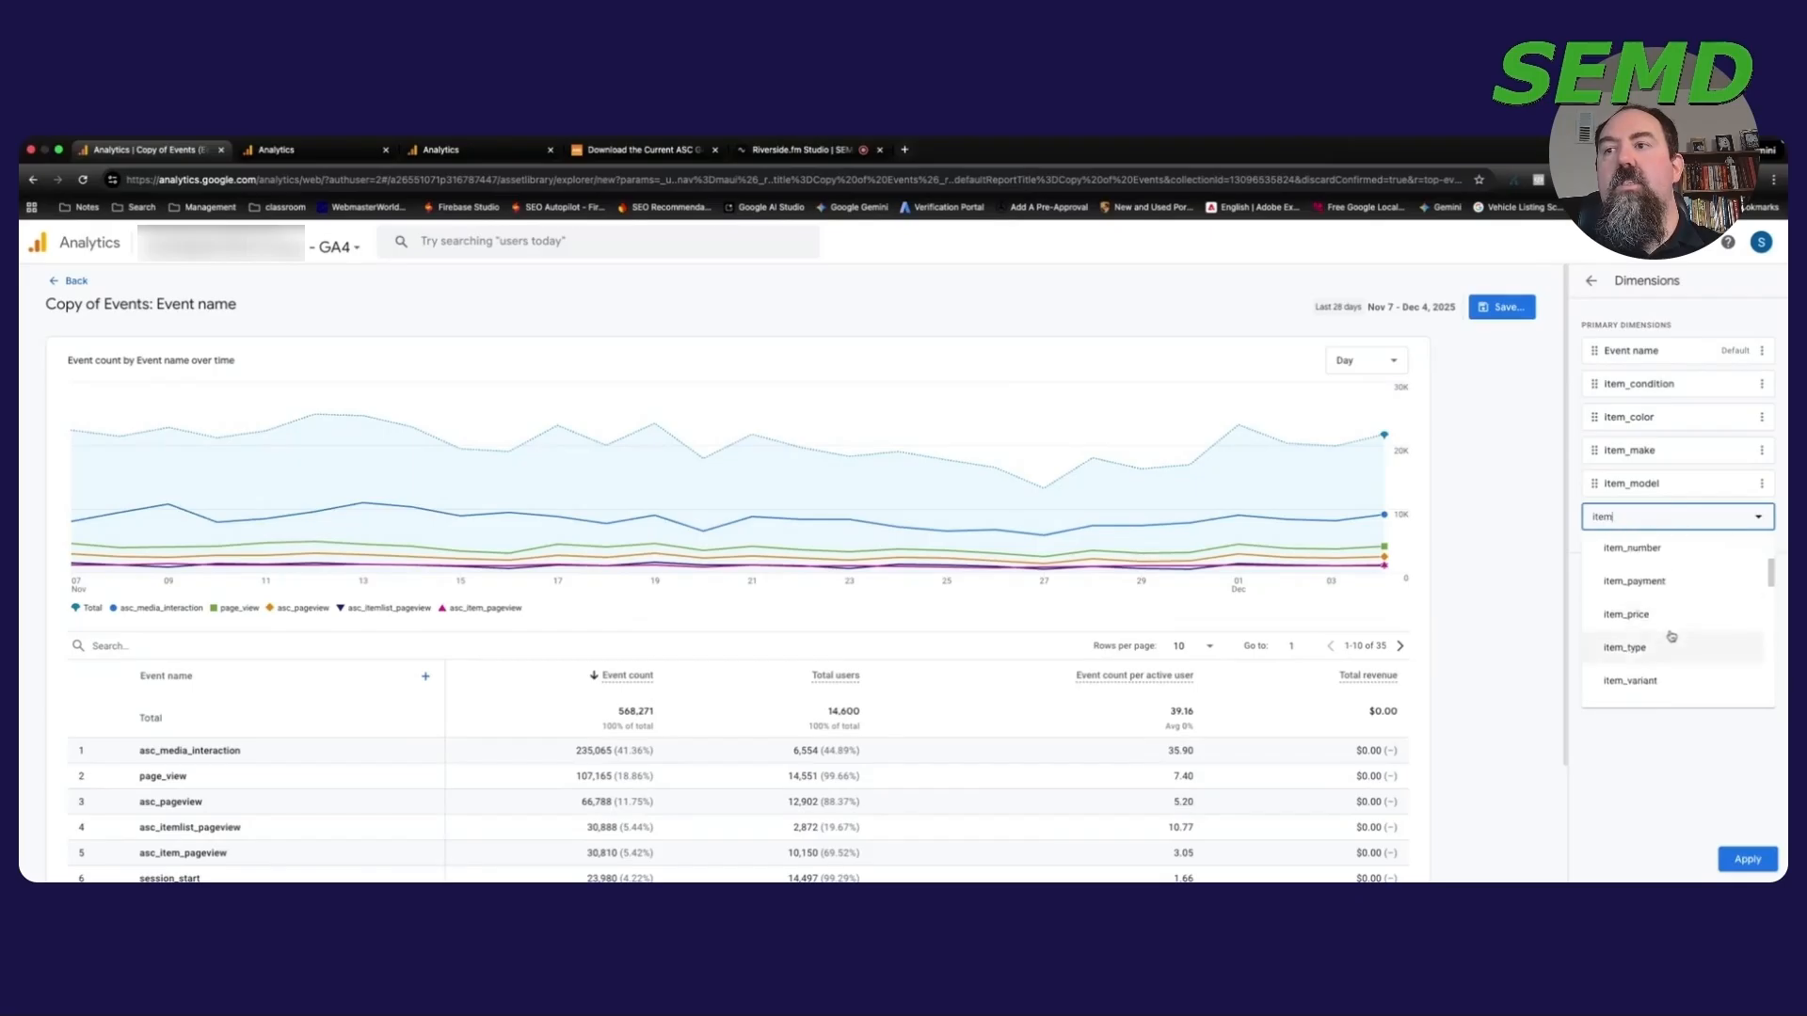
click(1669, 650)
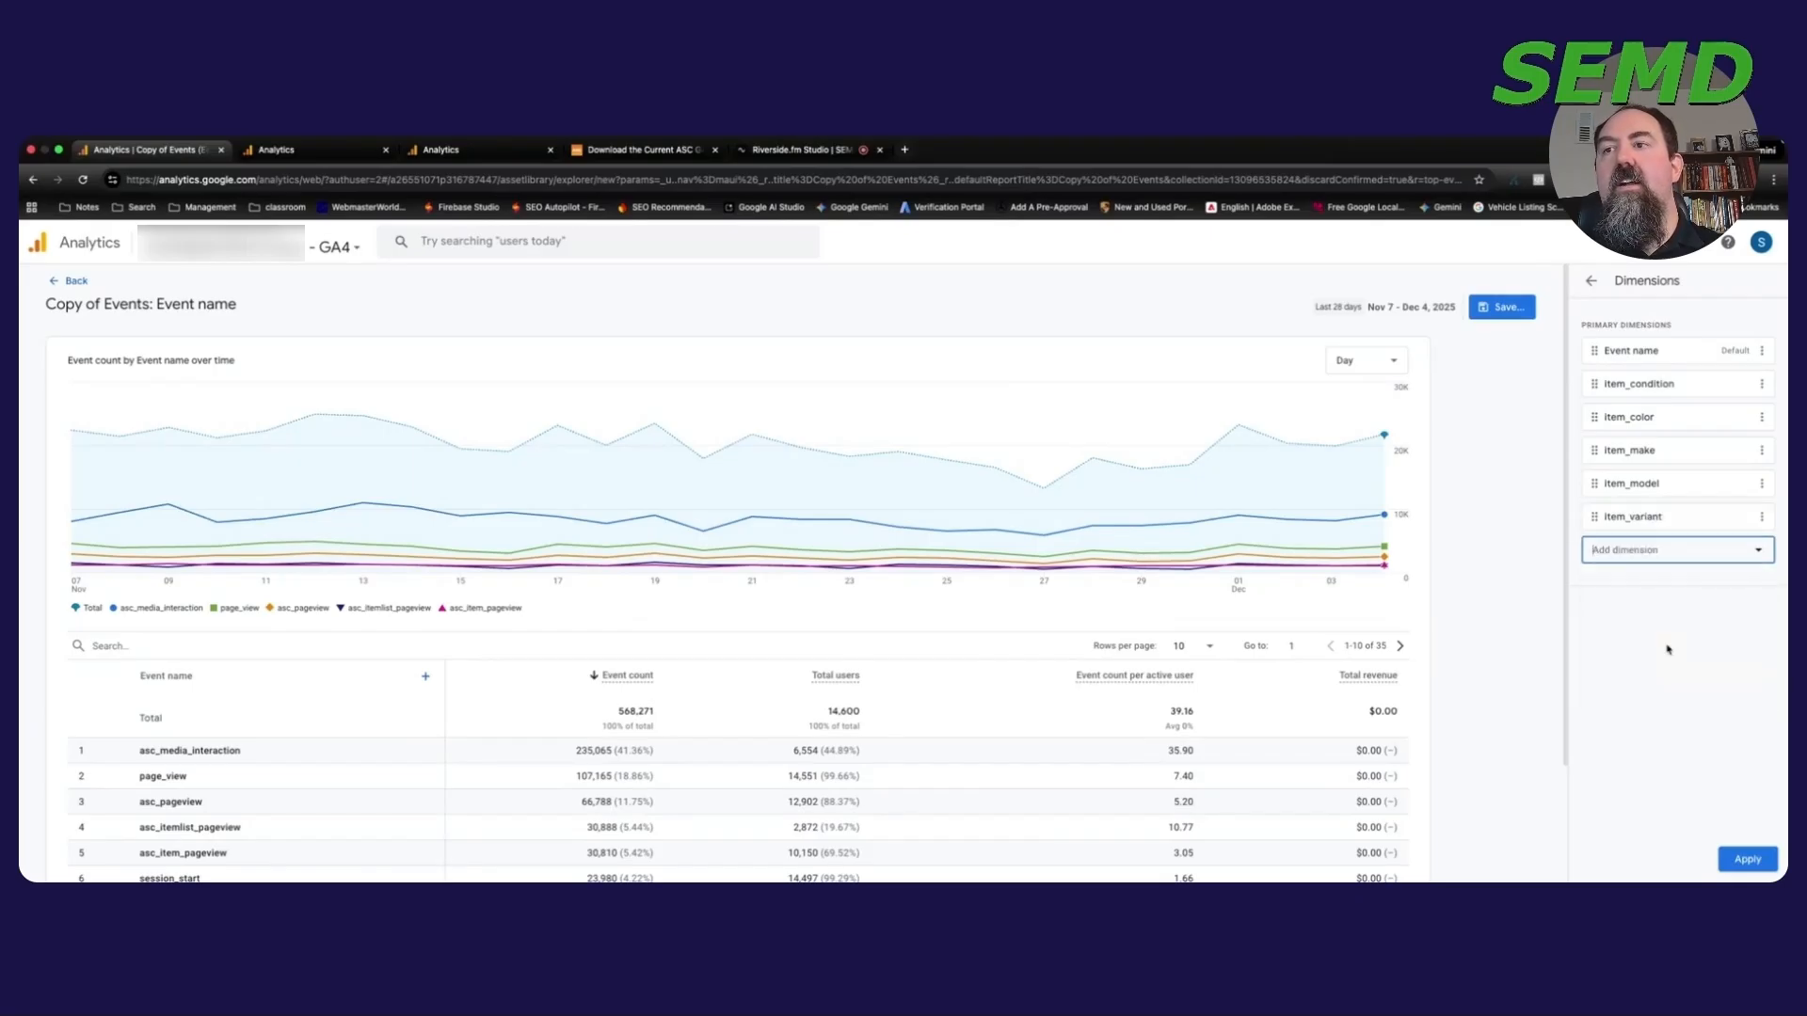
click(1705, 554)
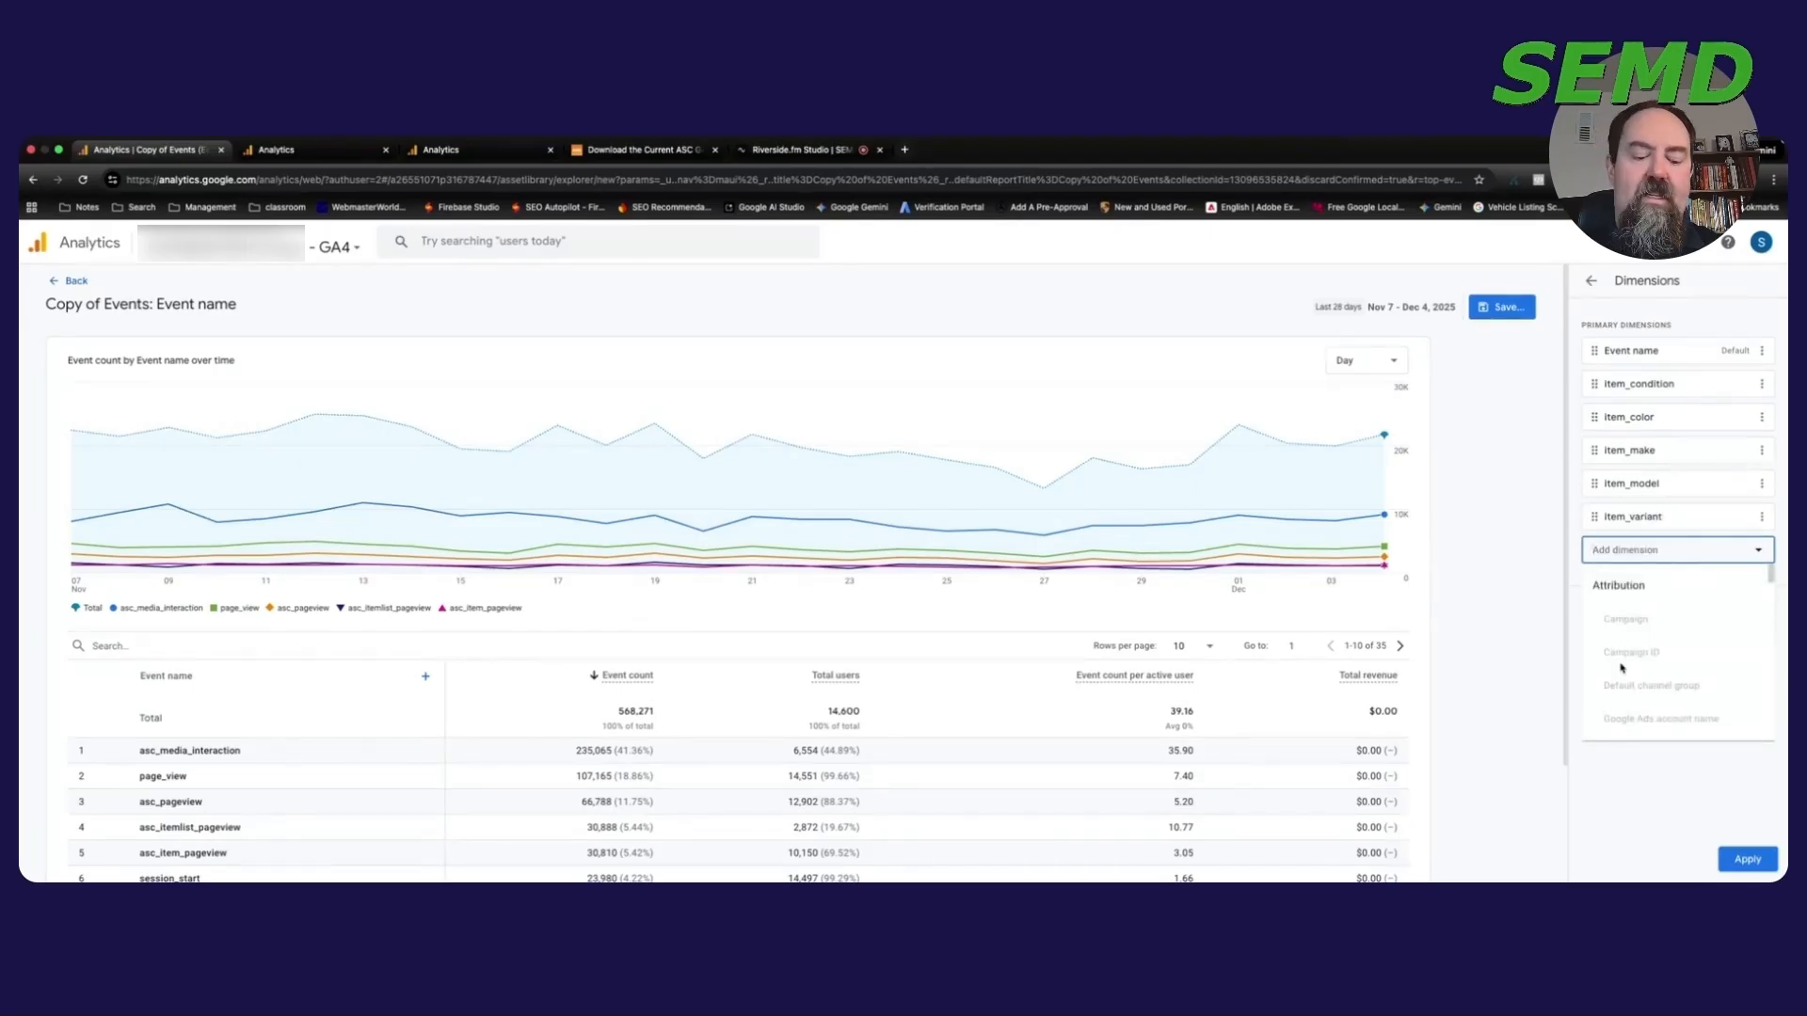
text(item)
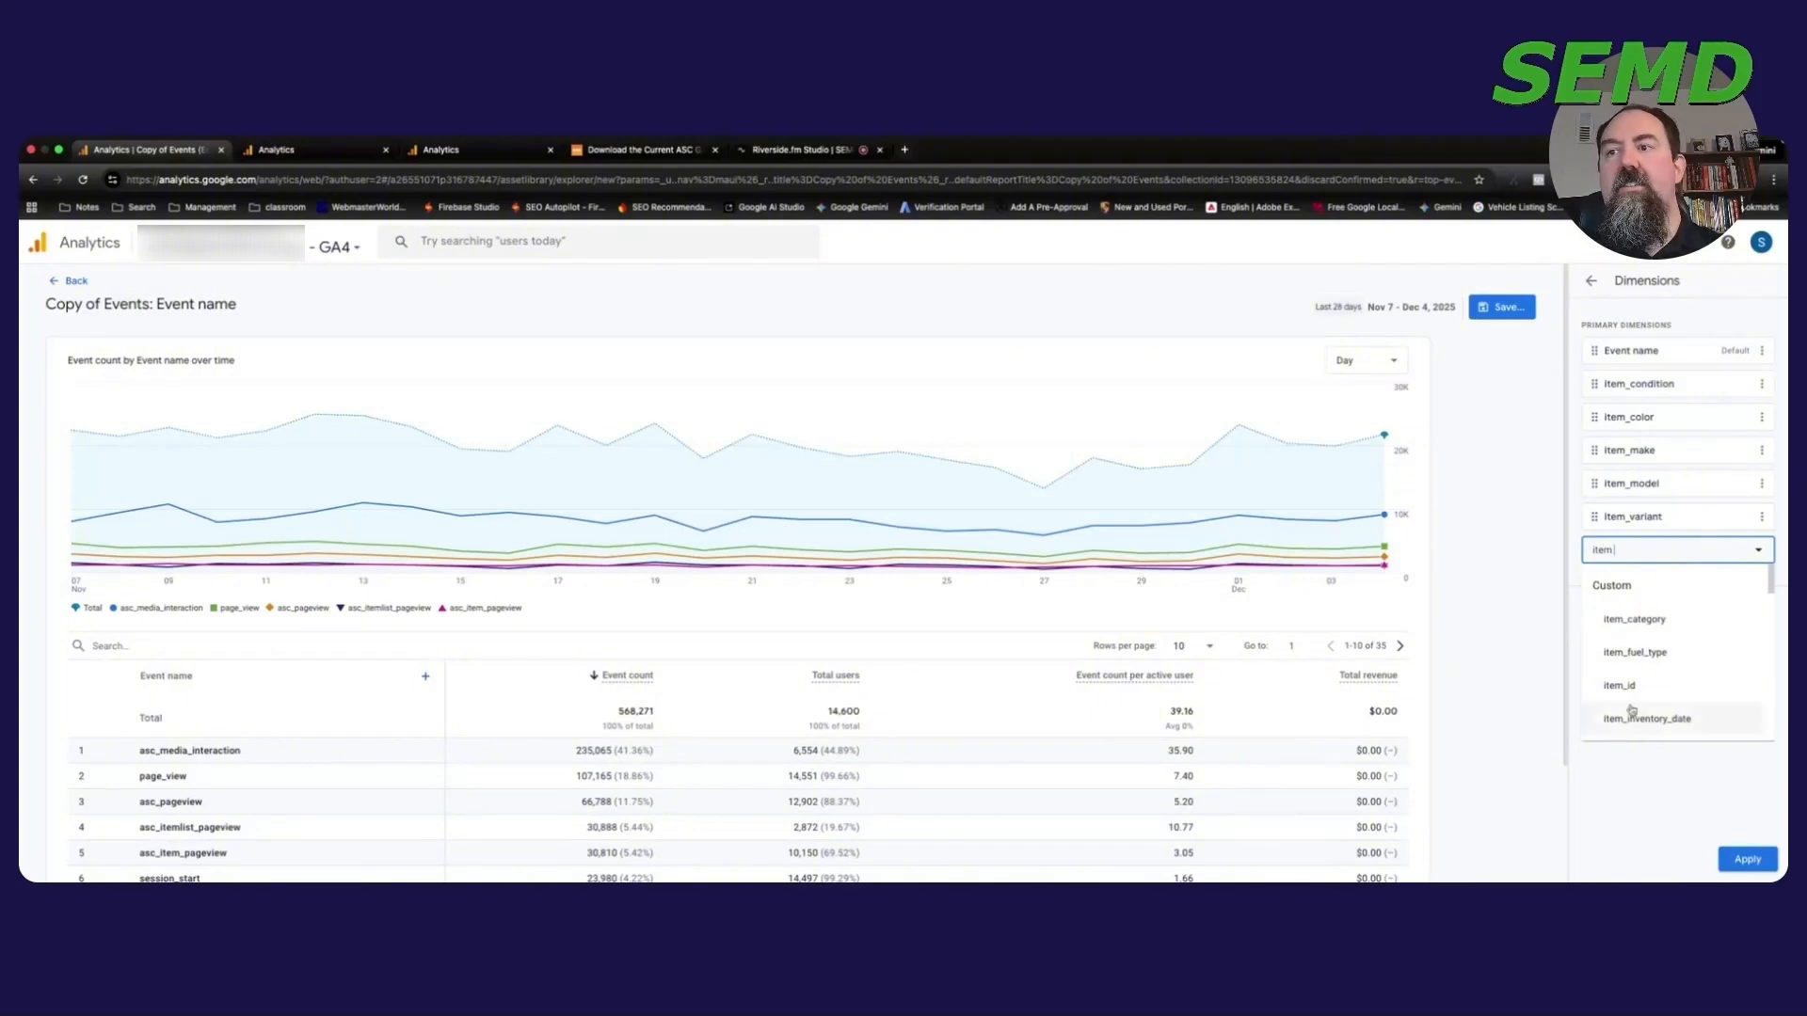
scroll(1647, 676, down, 3)
click(1632, 632)
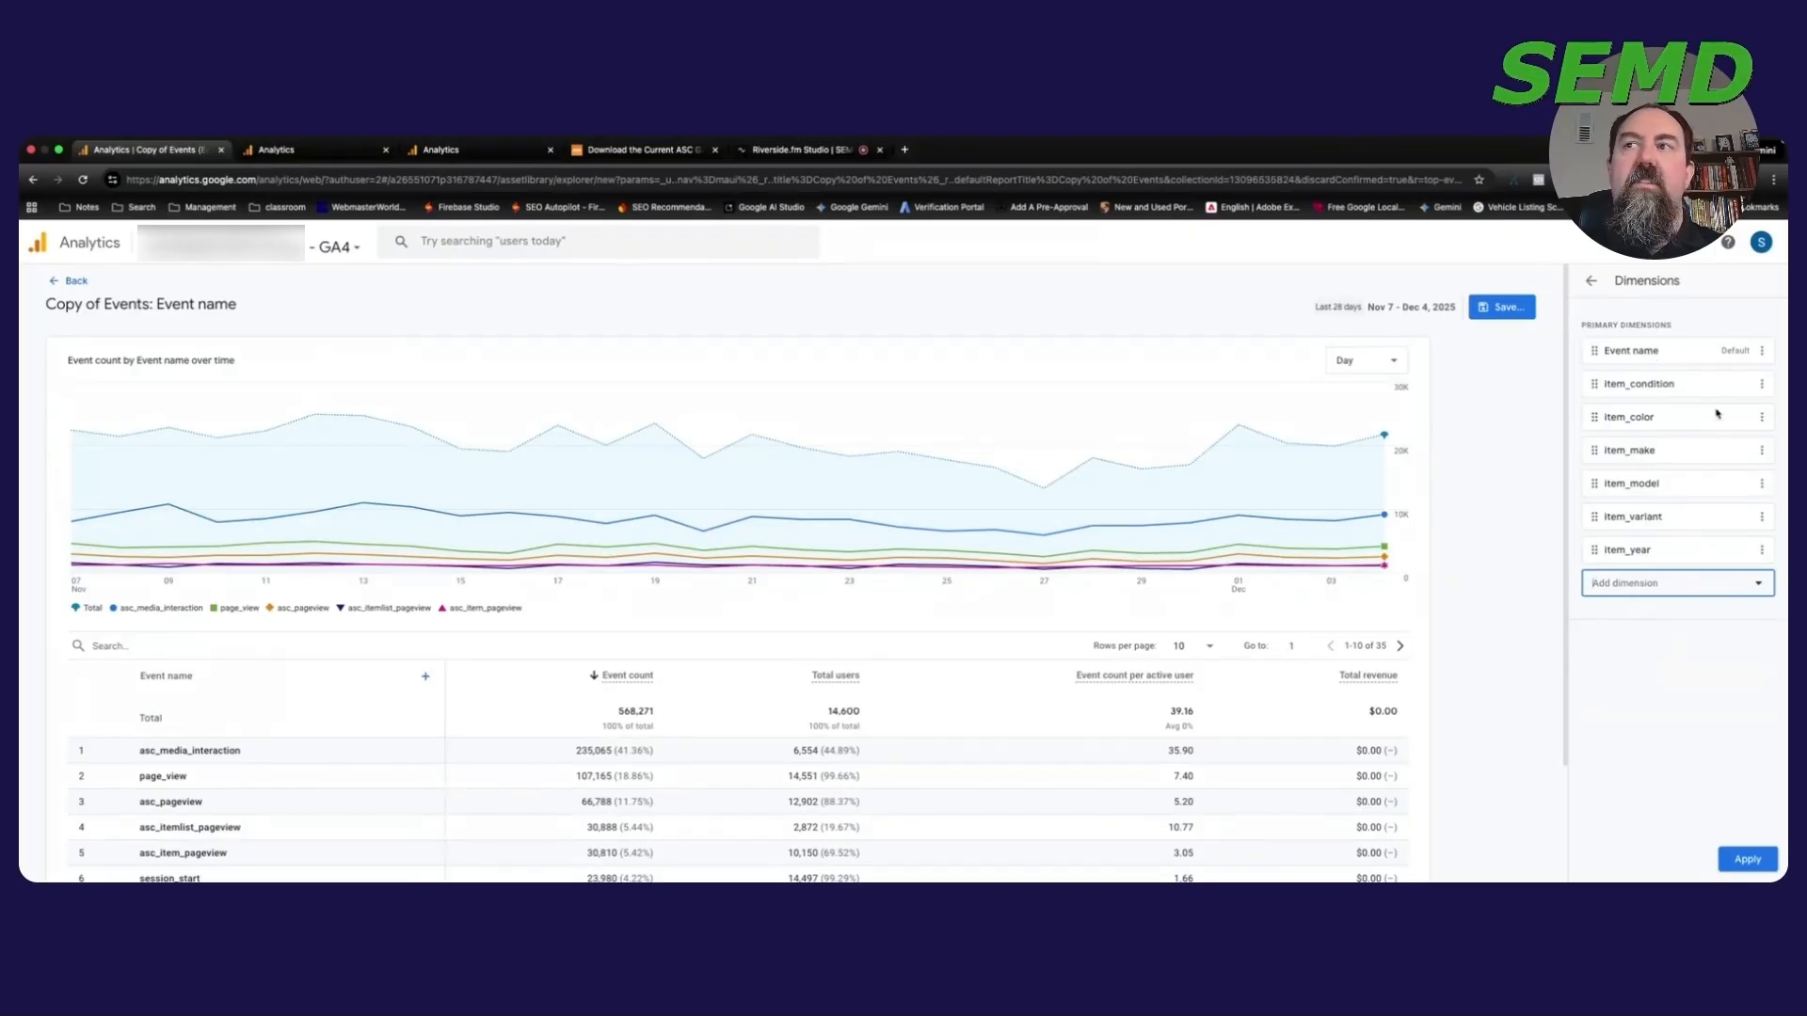
Step: Make item_condition the default primary dimension and apply the dimension changes to the report
click(1762, 384)
click(1741, 417)
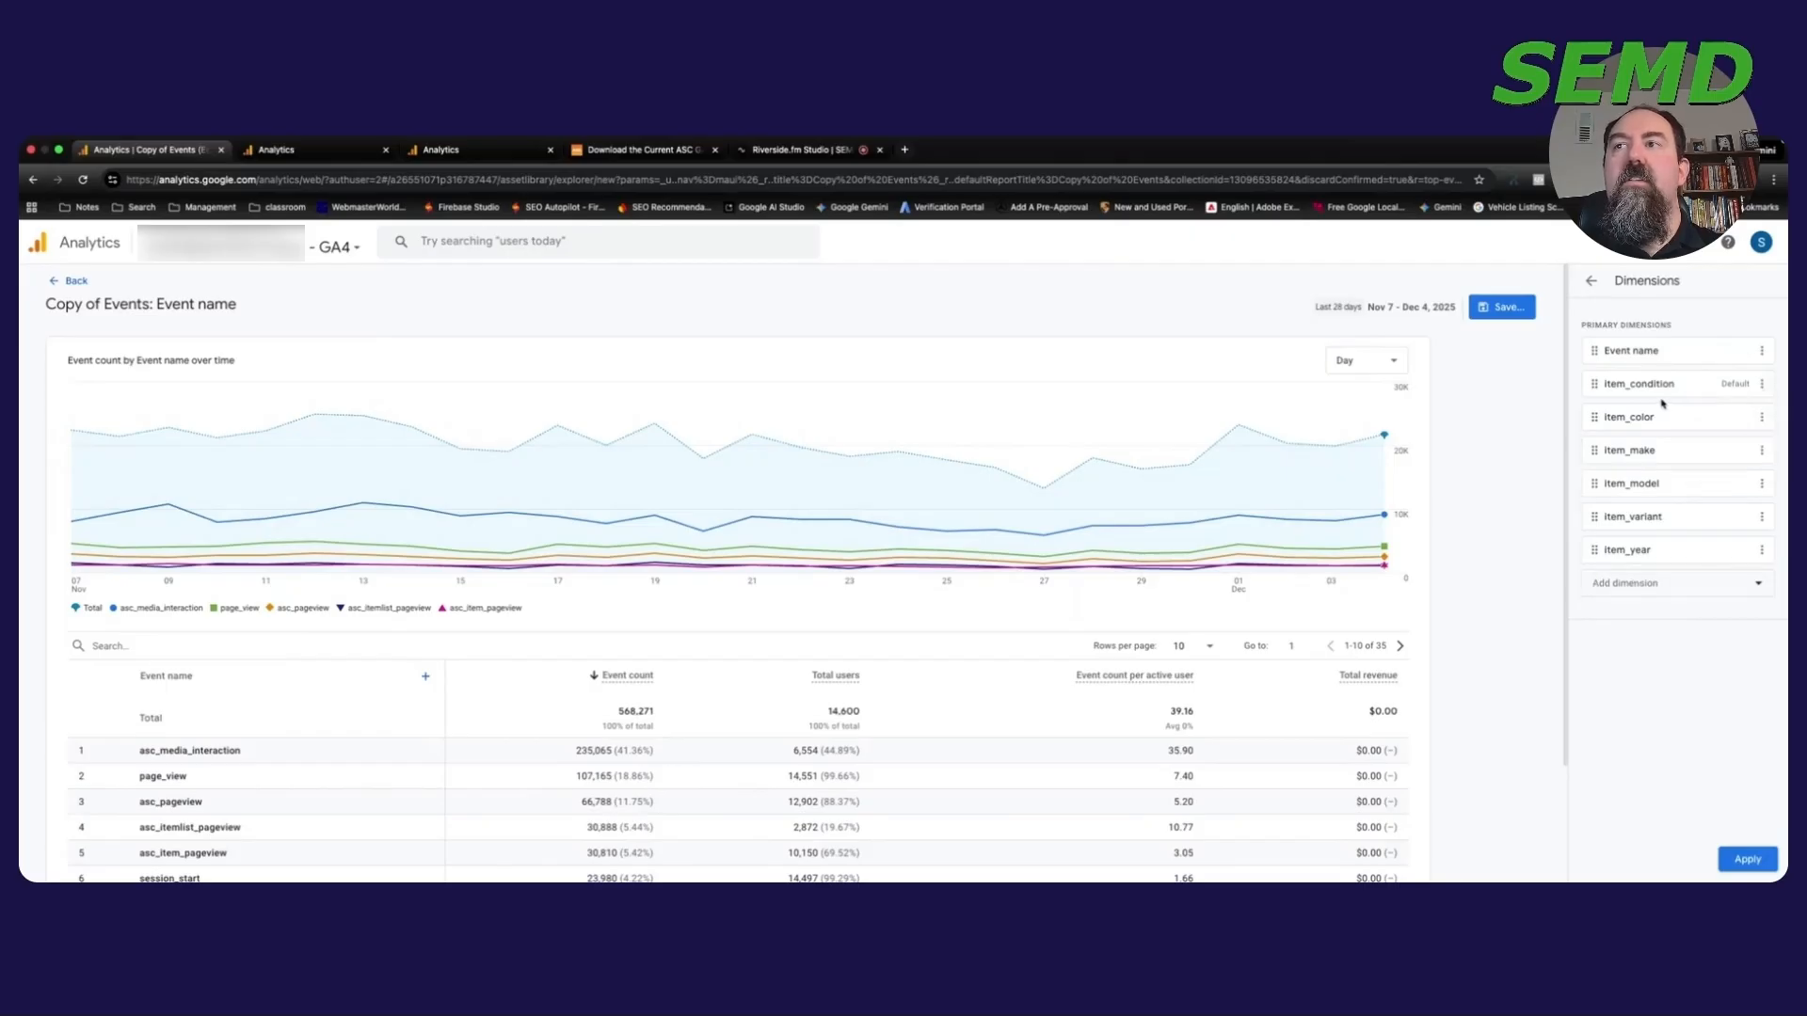
click(1748, 859)
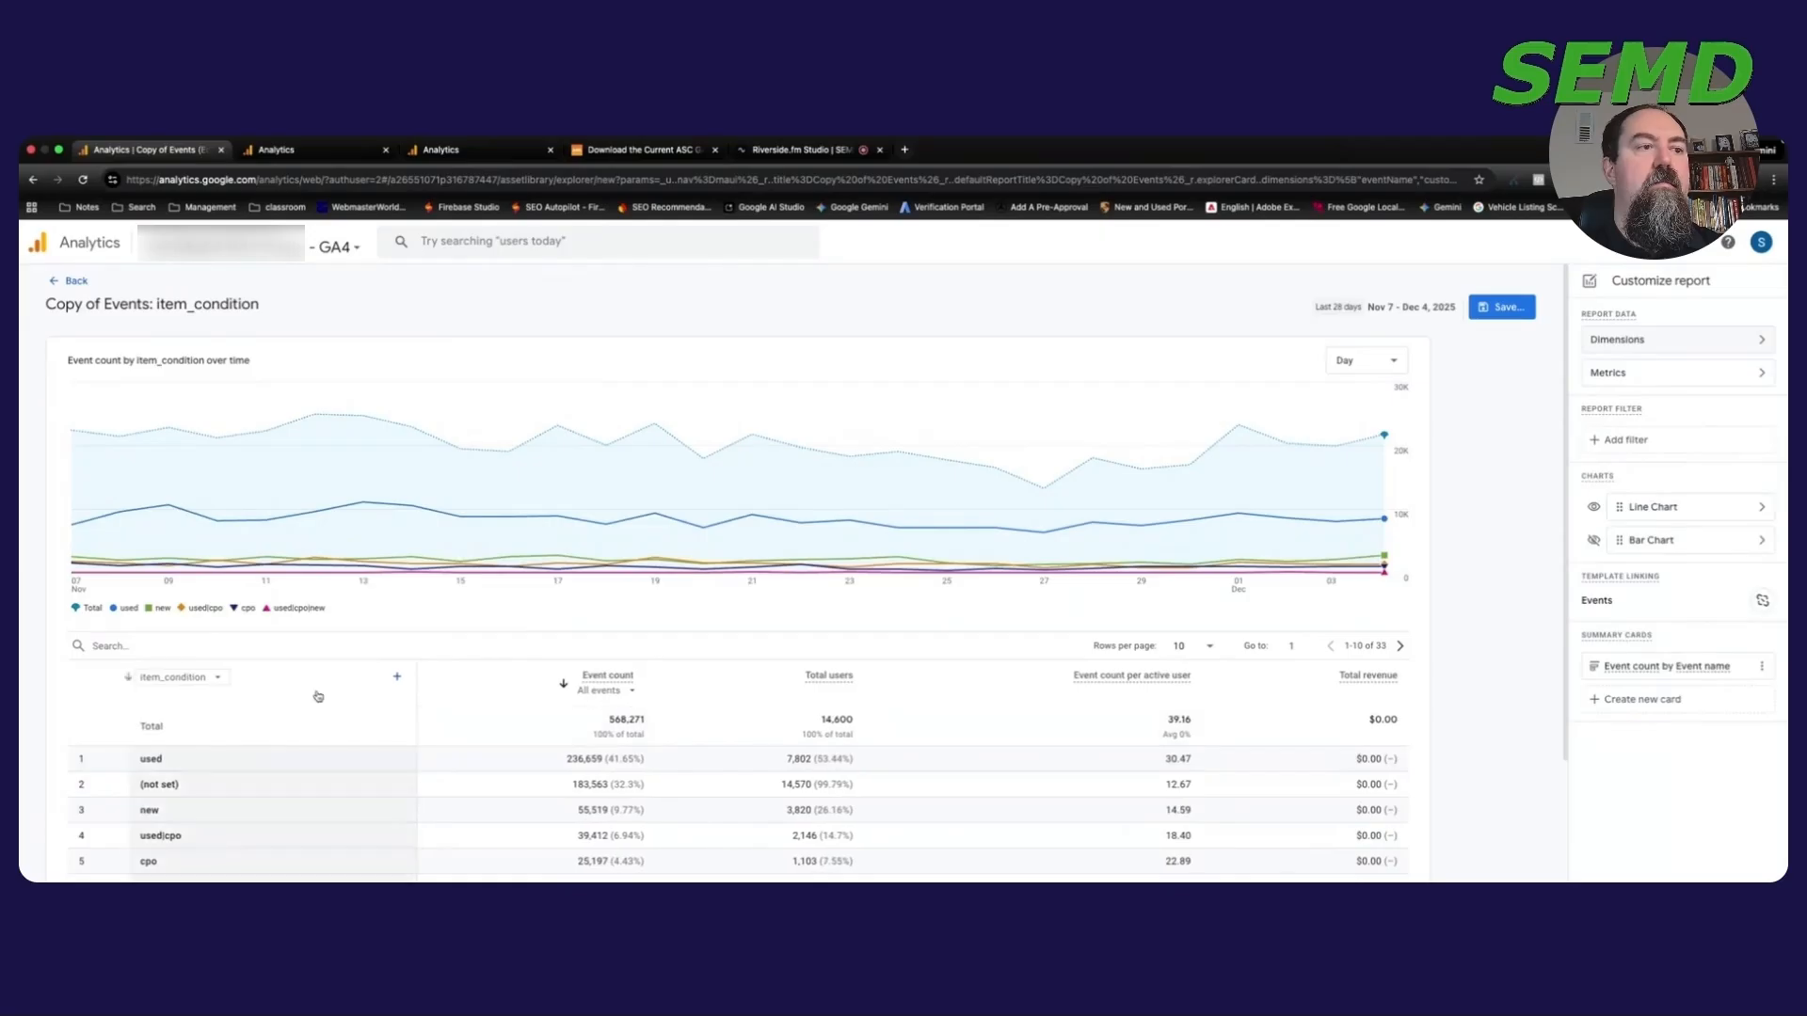
Step: Apply a report filter with the condition that page_type exactly matches item
scroll(311, 701, down, 1)
scroll(196, 705, down, 1)
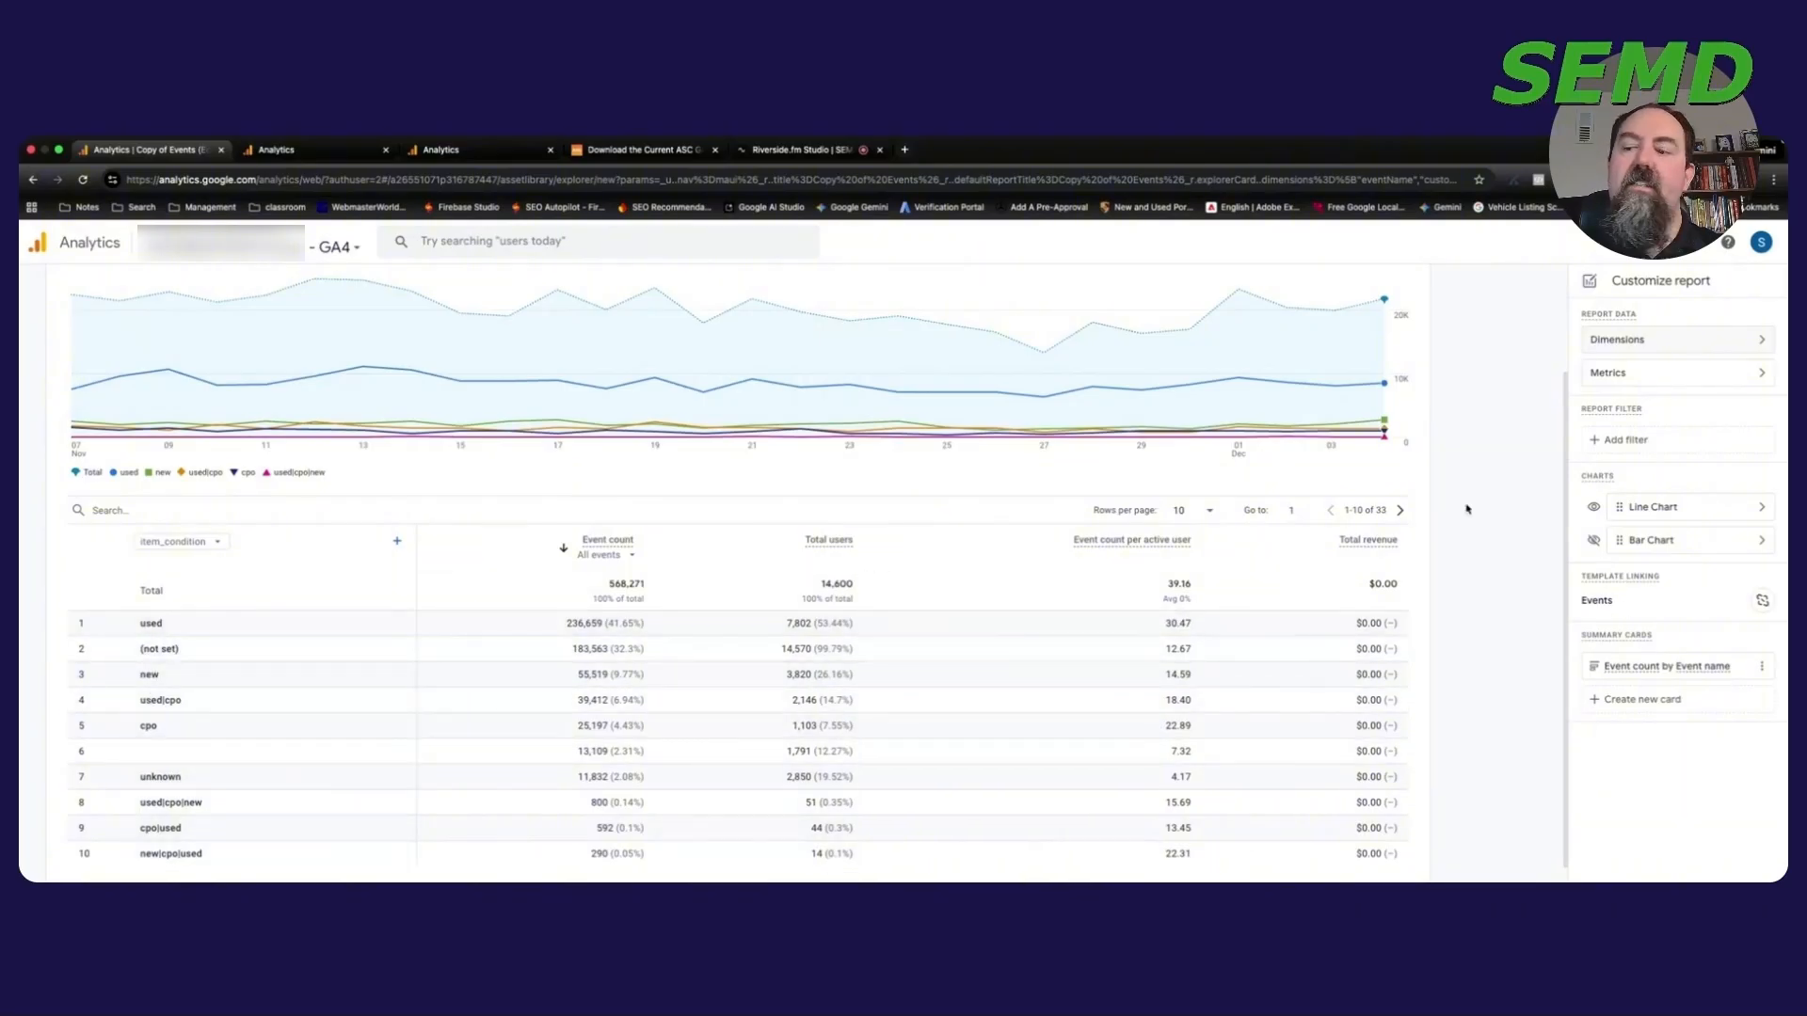
click(1623, 442)
click(1657, 381)
text(page)
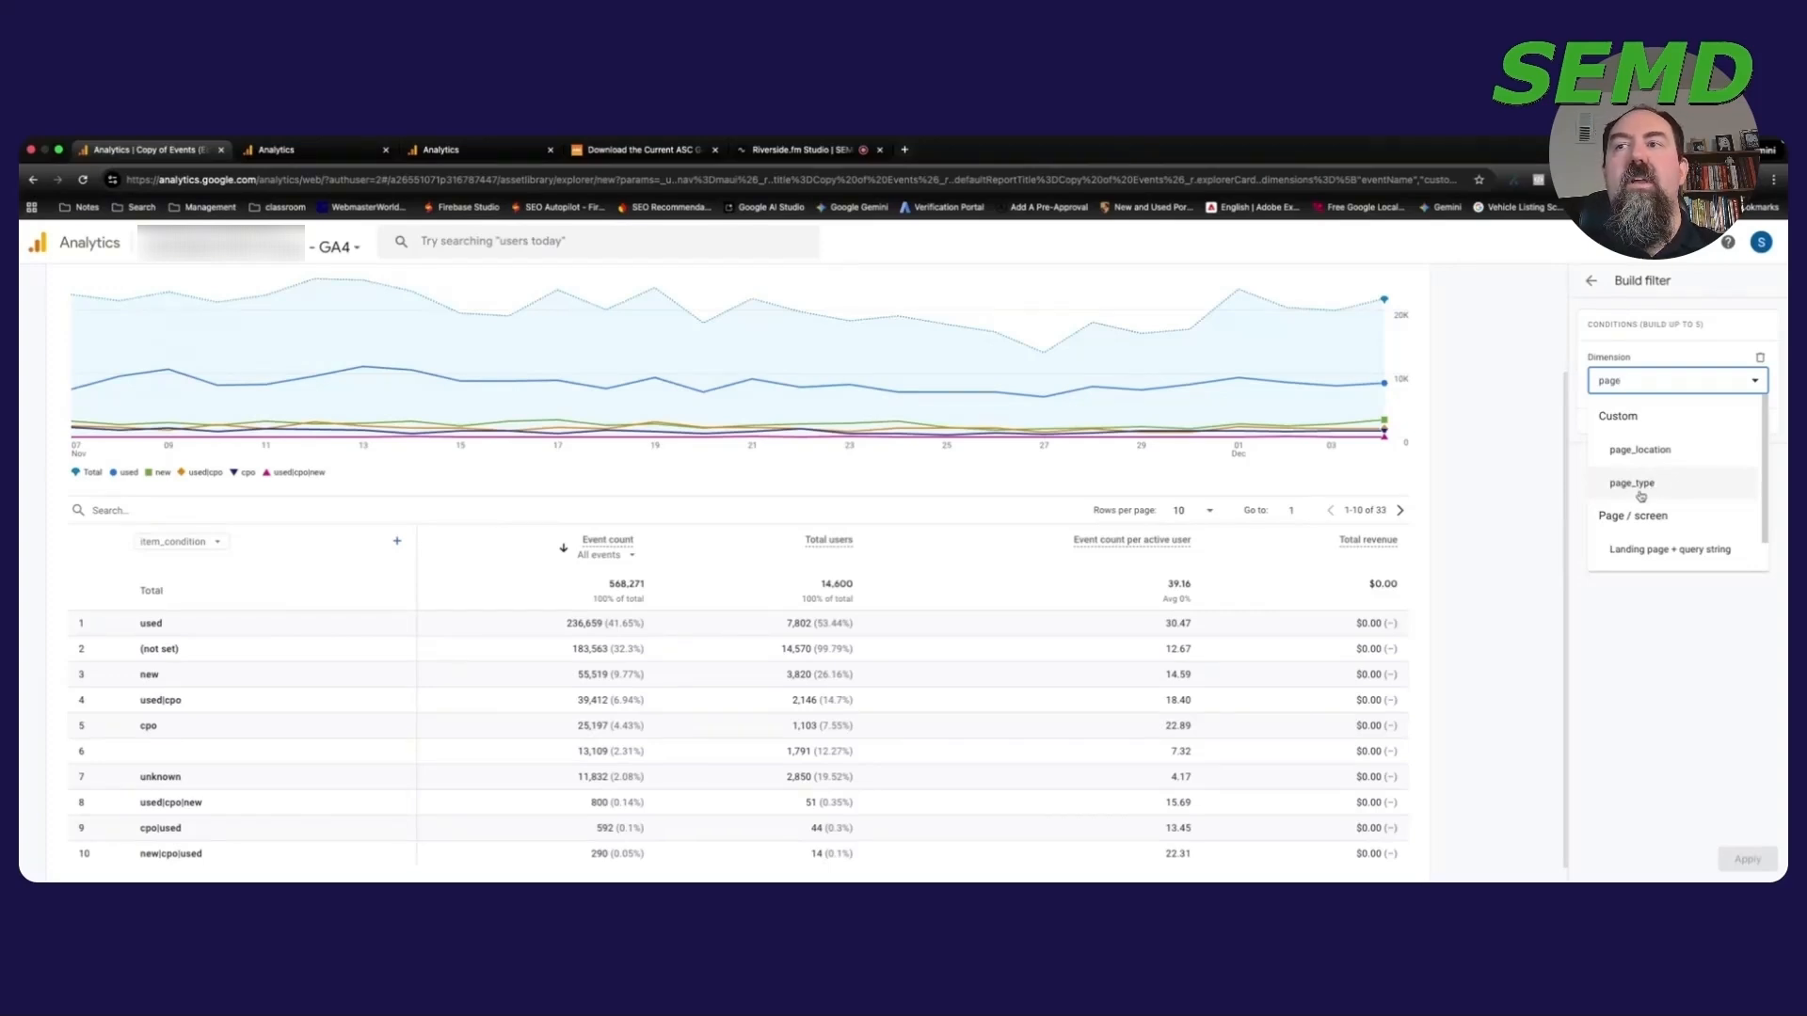
click(1641, 484)
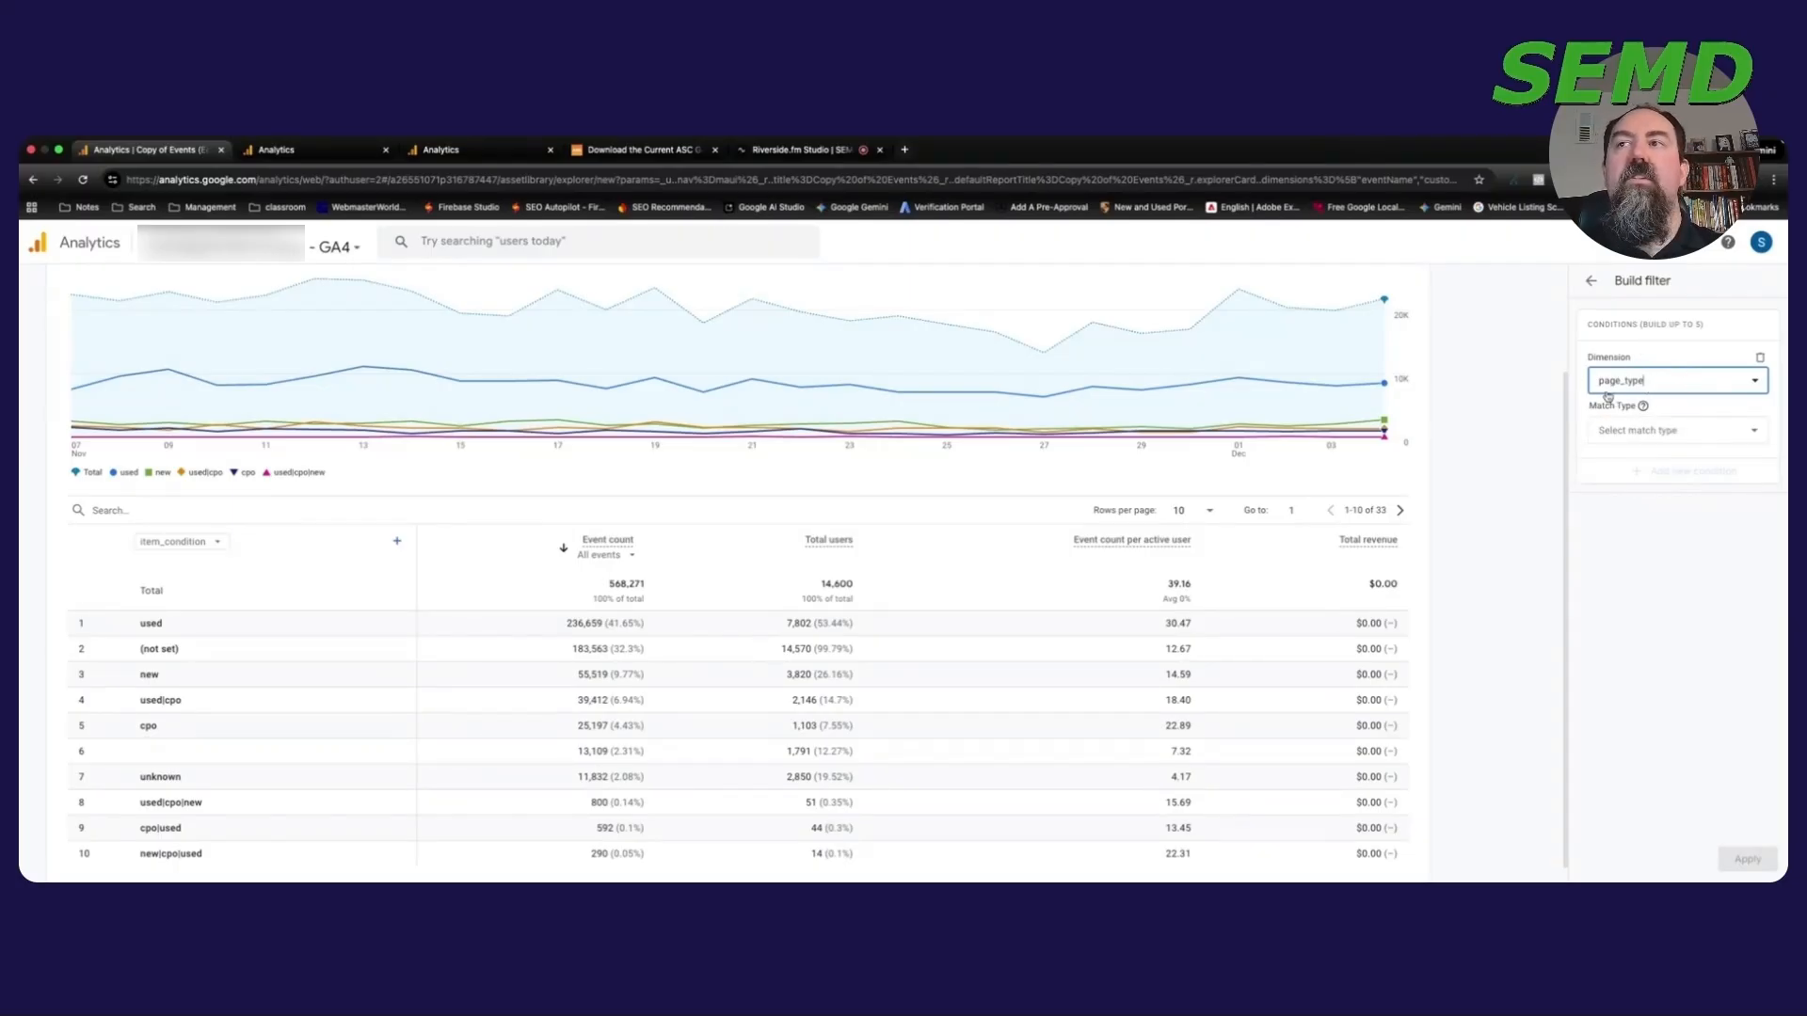
click(1668, 430)
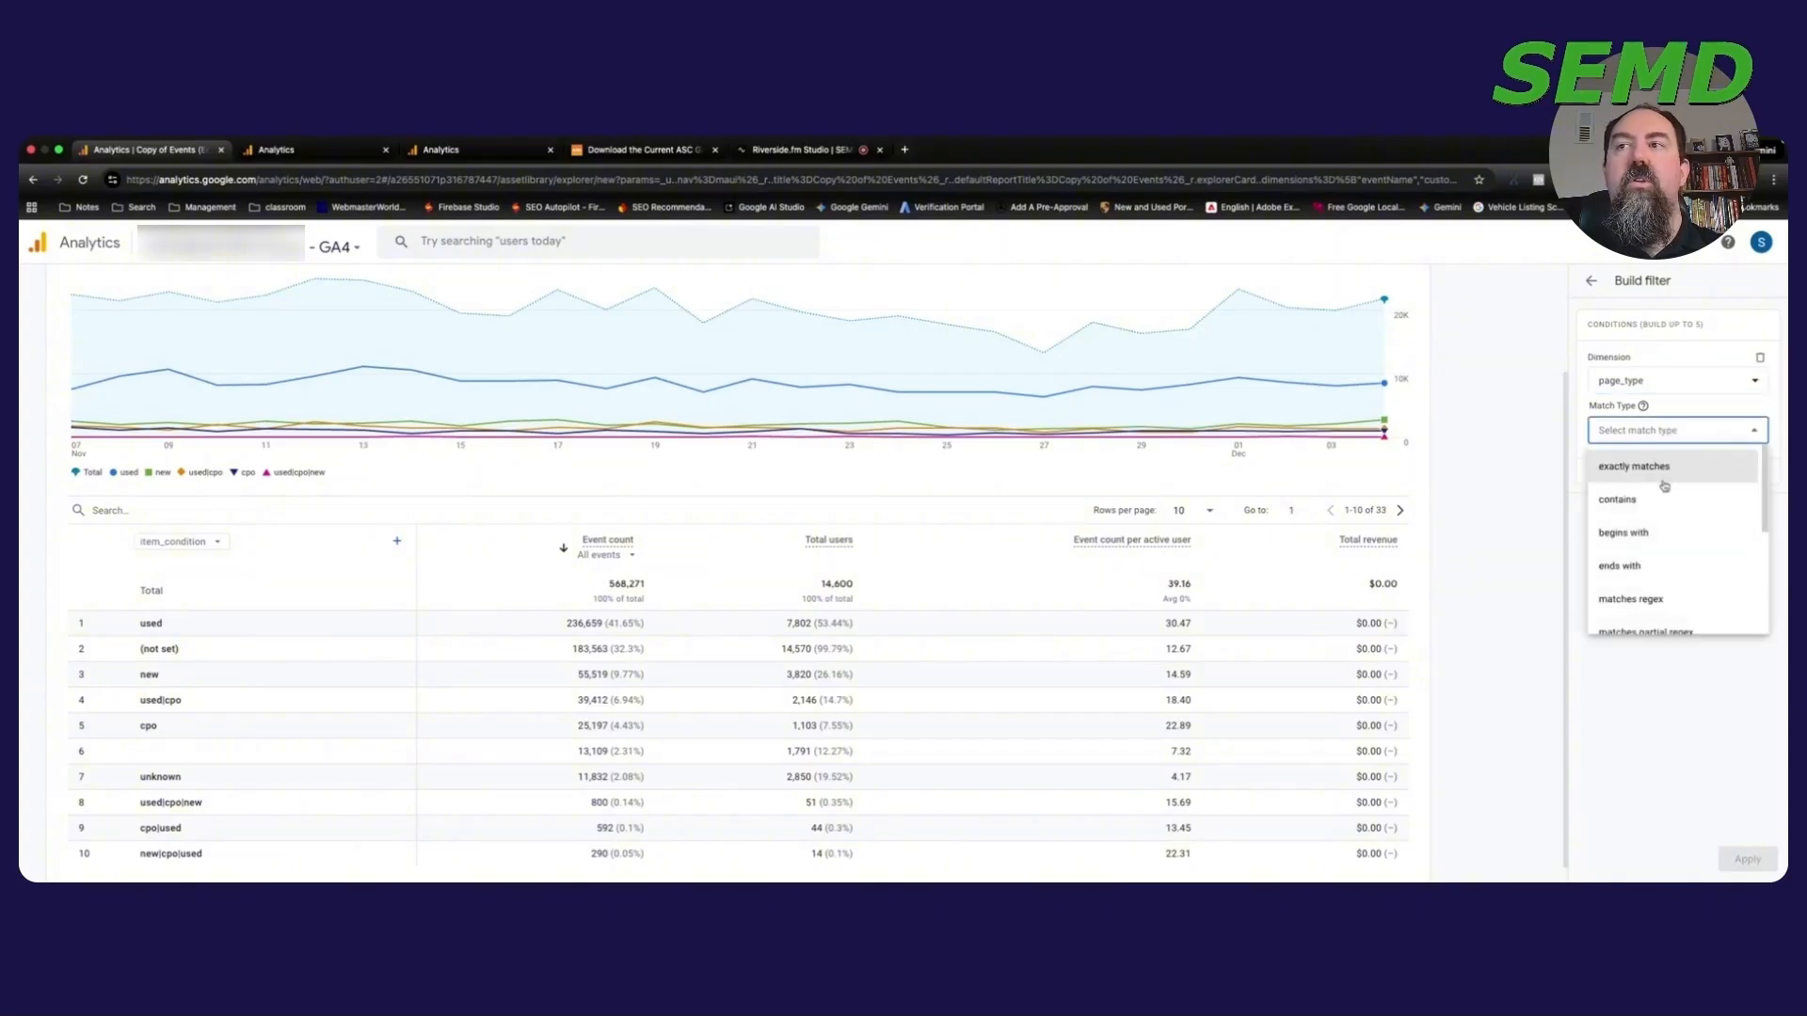
click(1660, 478)
click(1657, 477)
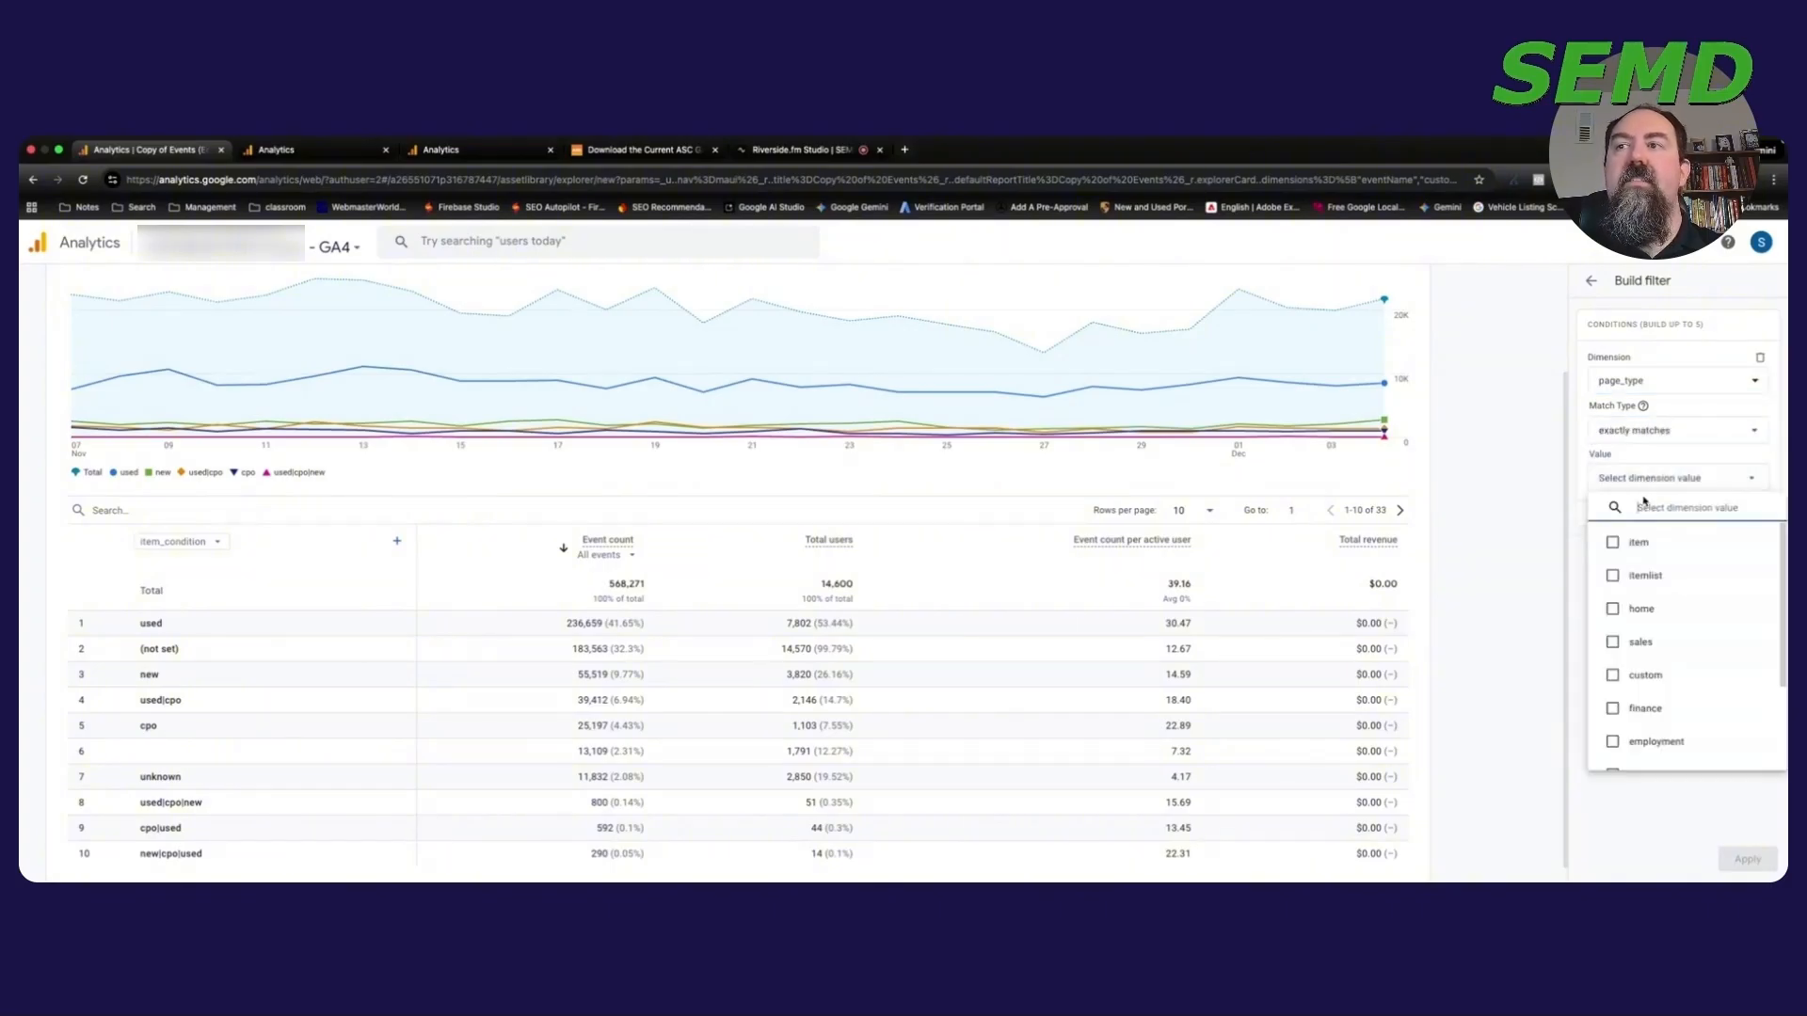
click(1613, 543)
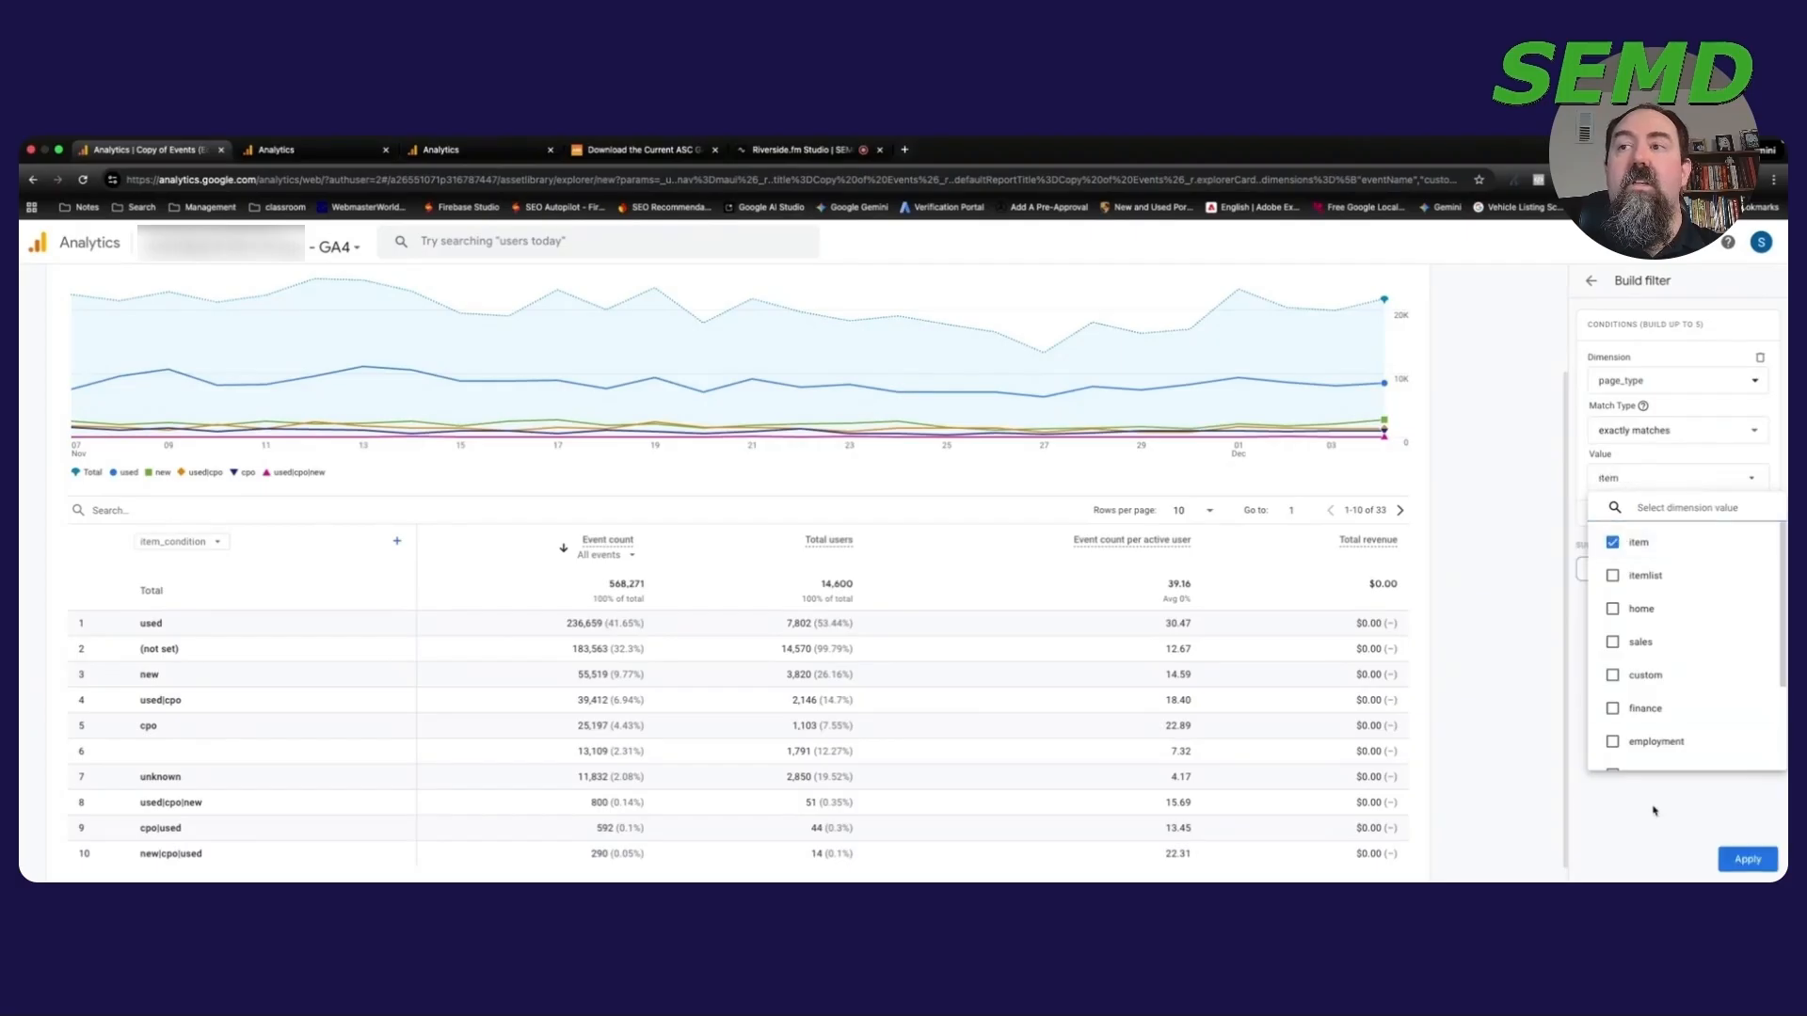
click(1656, 830)
click(1741, 858)
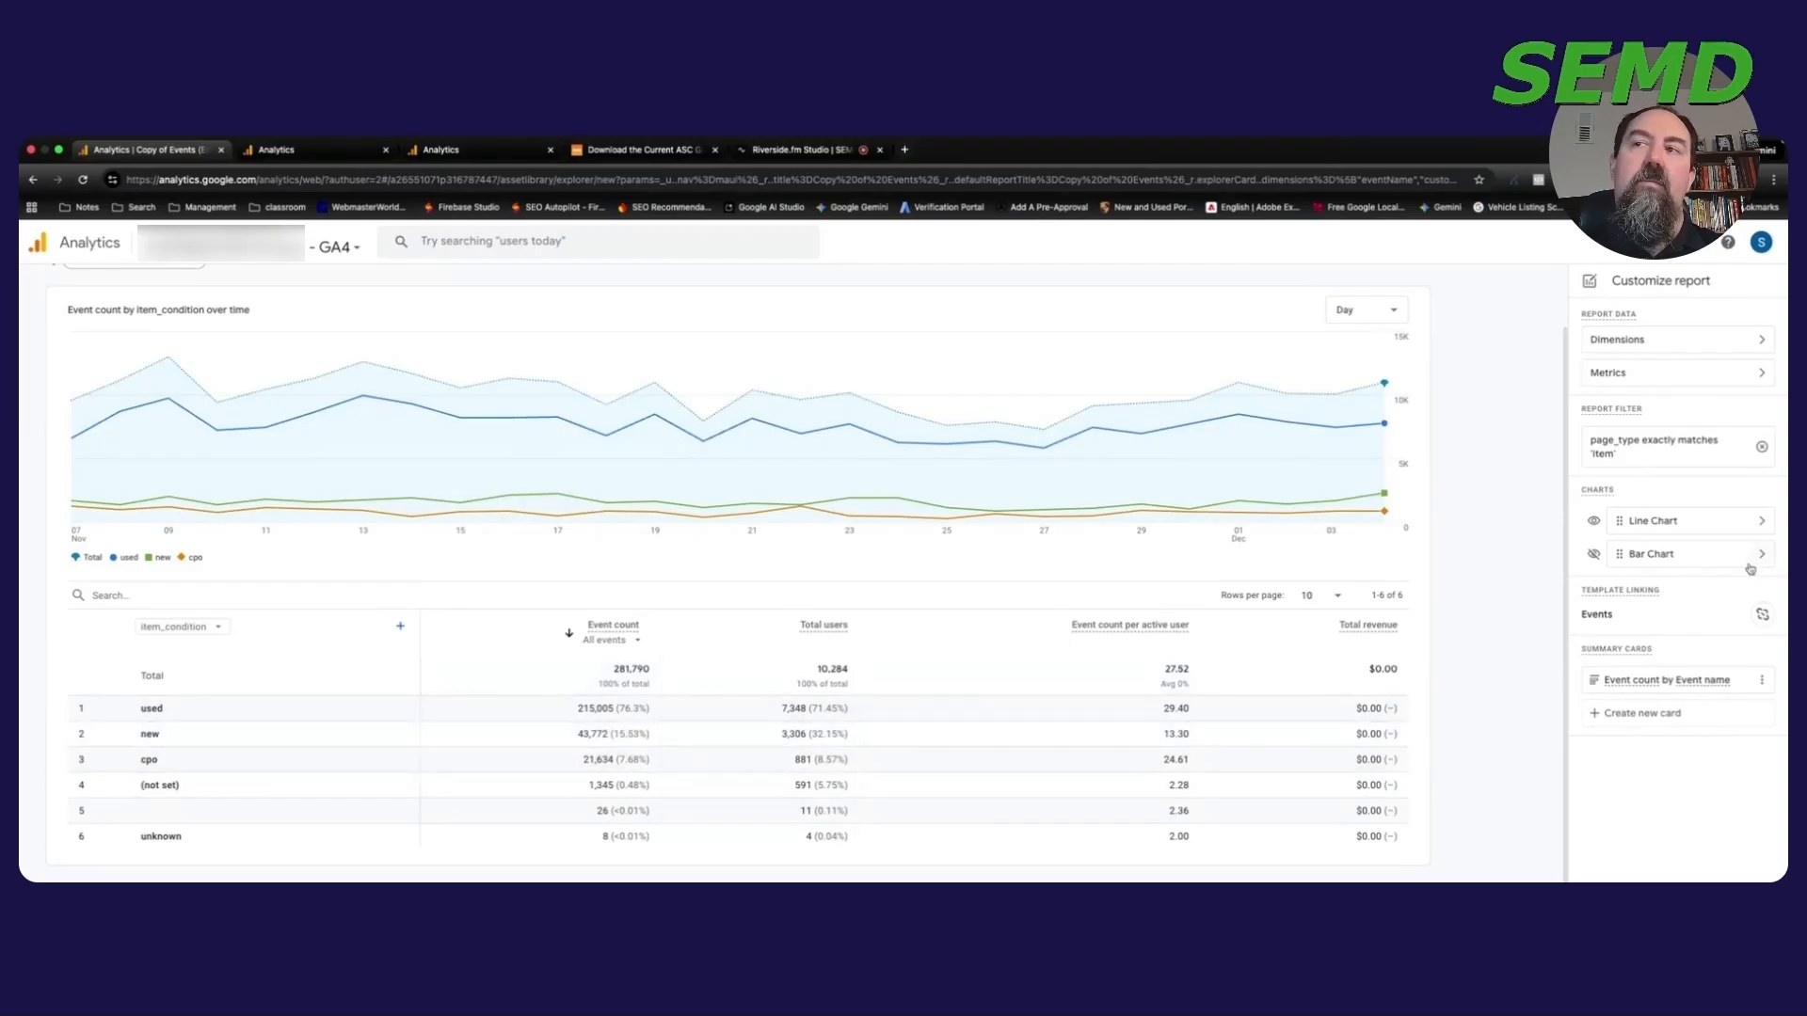
Step: Extend the report filter with a second condition, Event name exactly matches asc_media_interaction, and apply it
click(1647, 449)
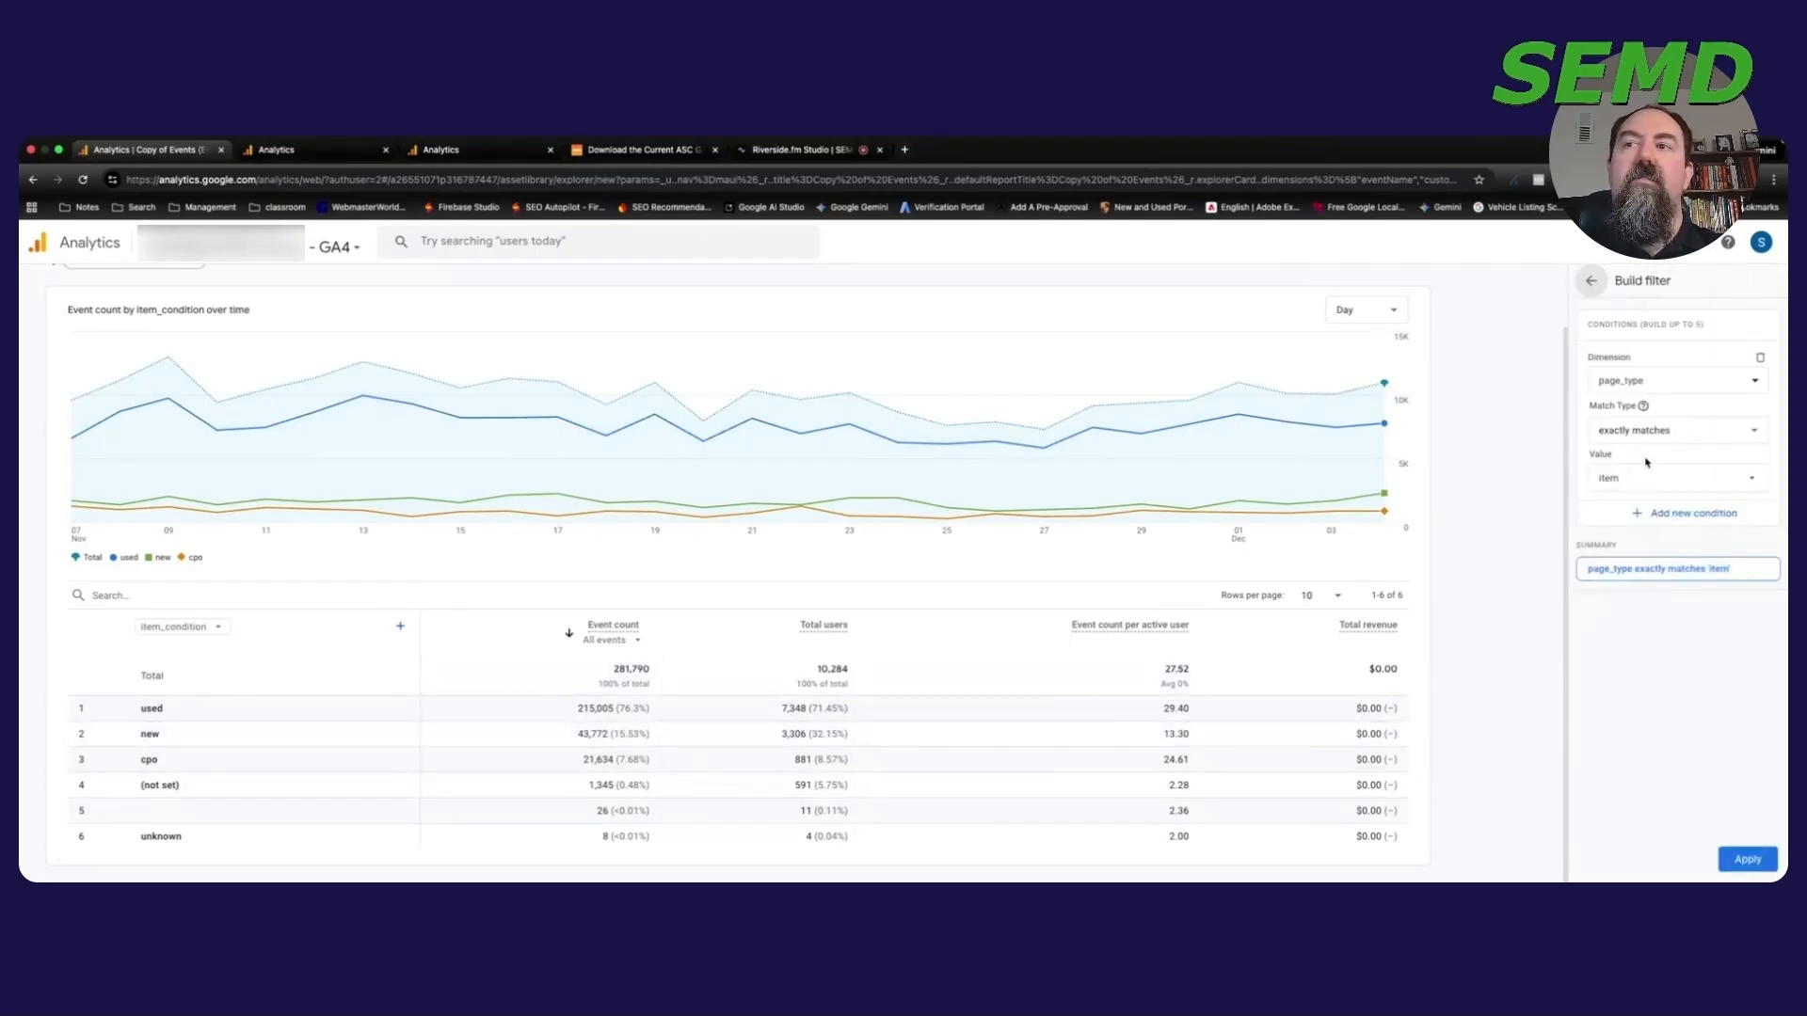
click(1682, 517)
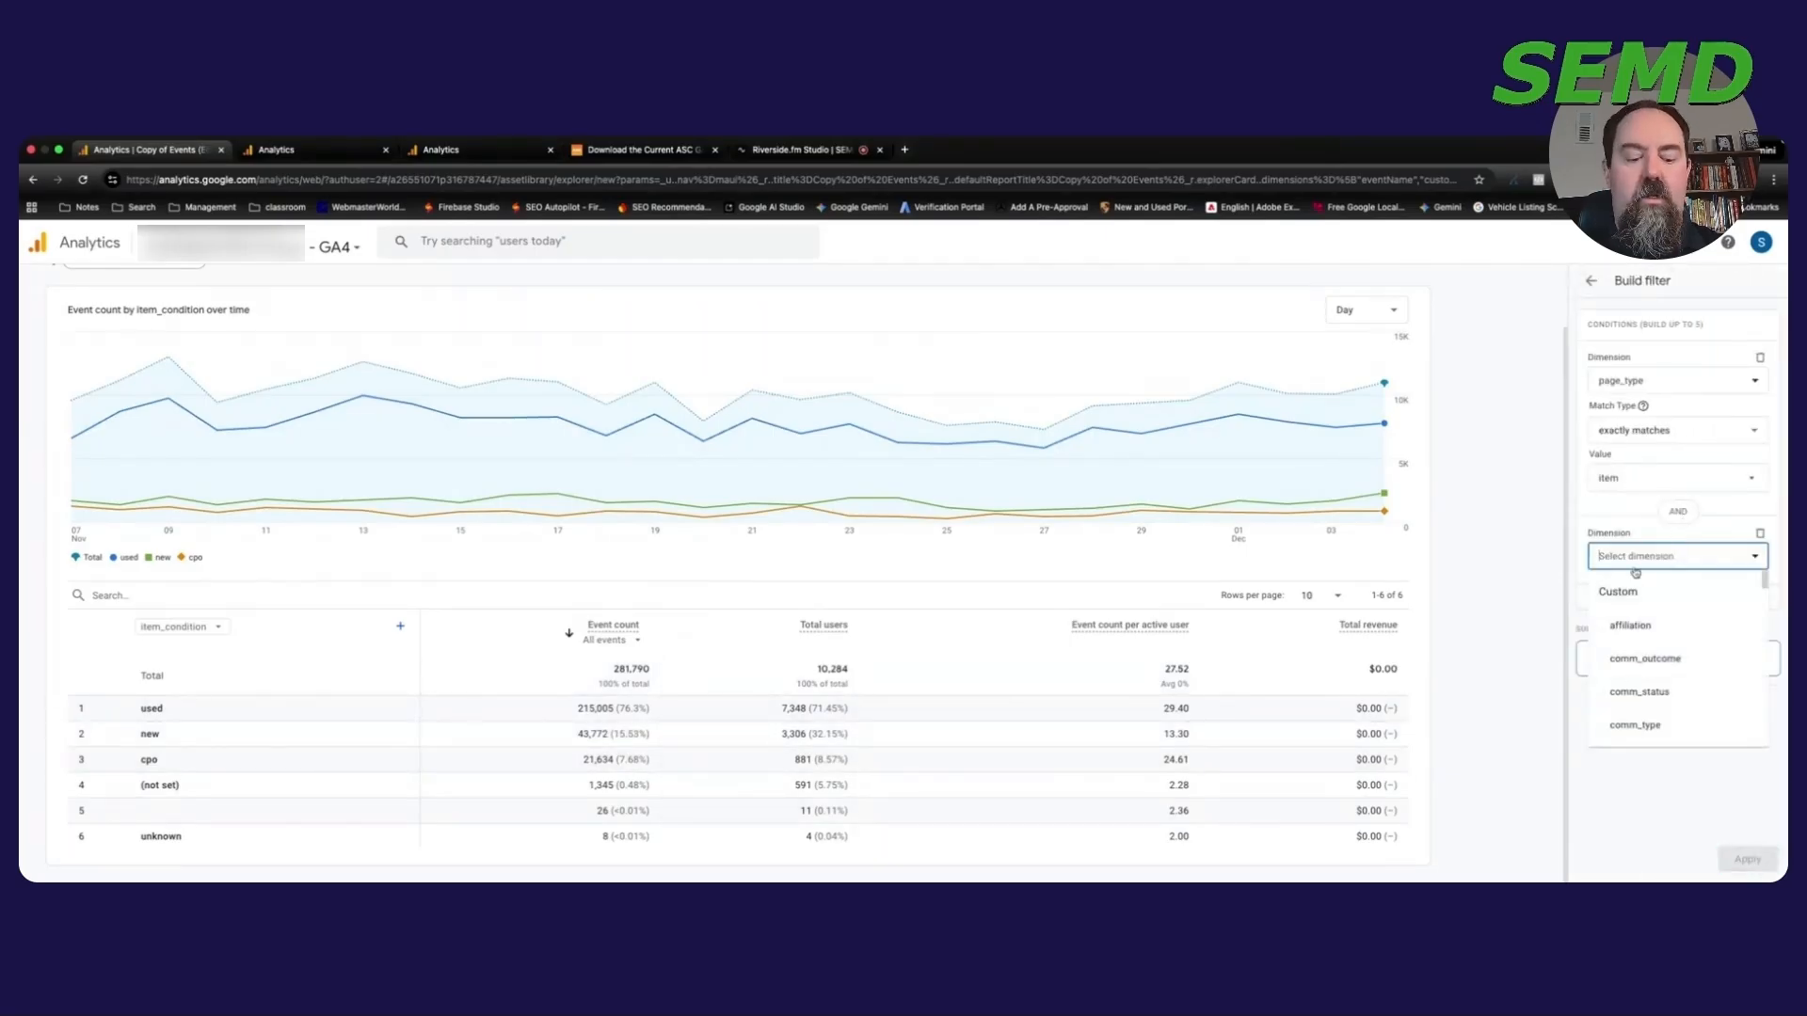
text(event name)
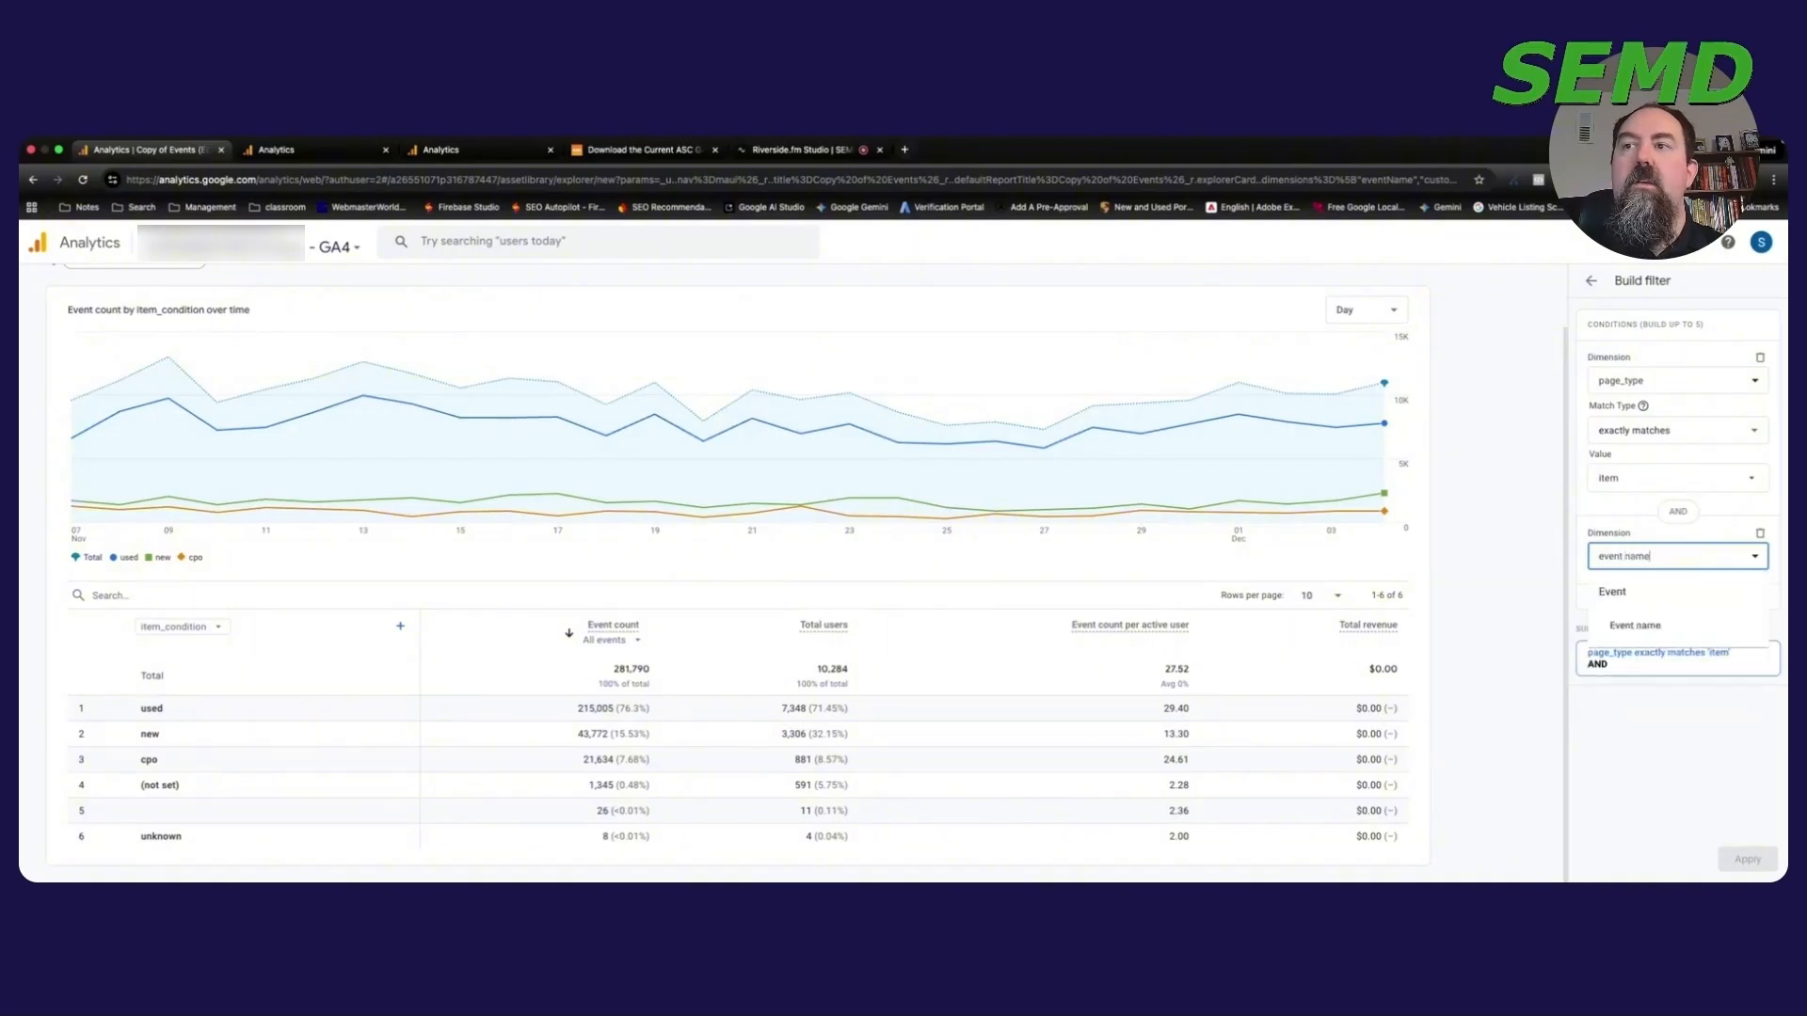
click(1635, 625)
click(1630, 610)
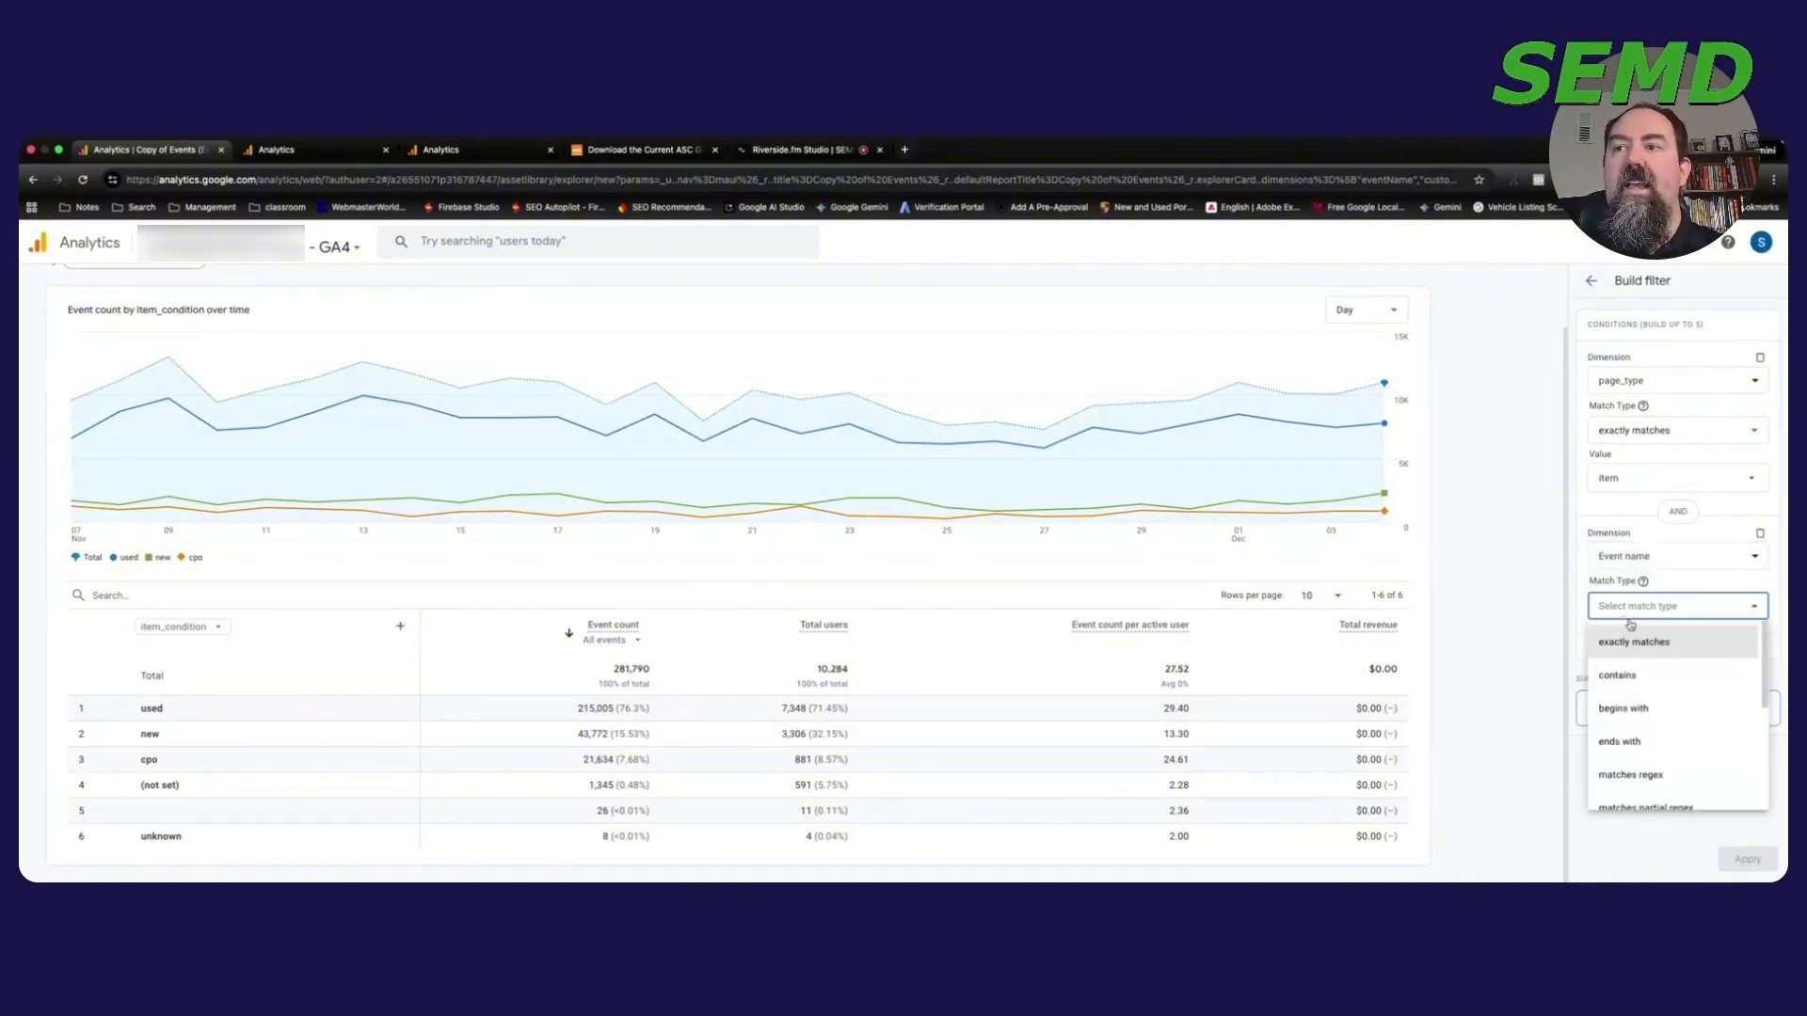
click(1648, 659)
click(1650, 653)
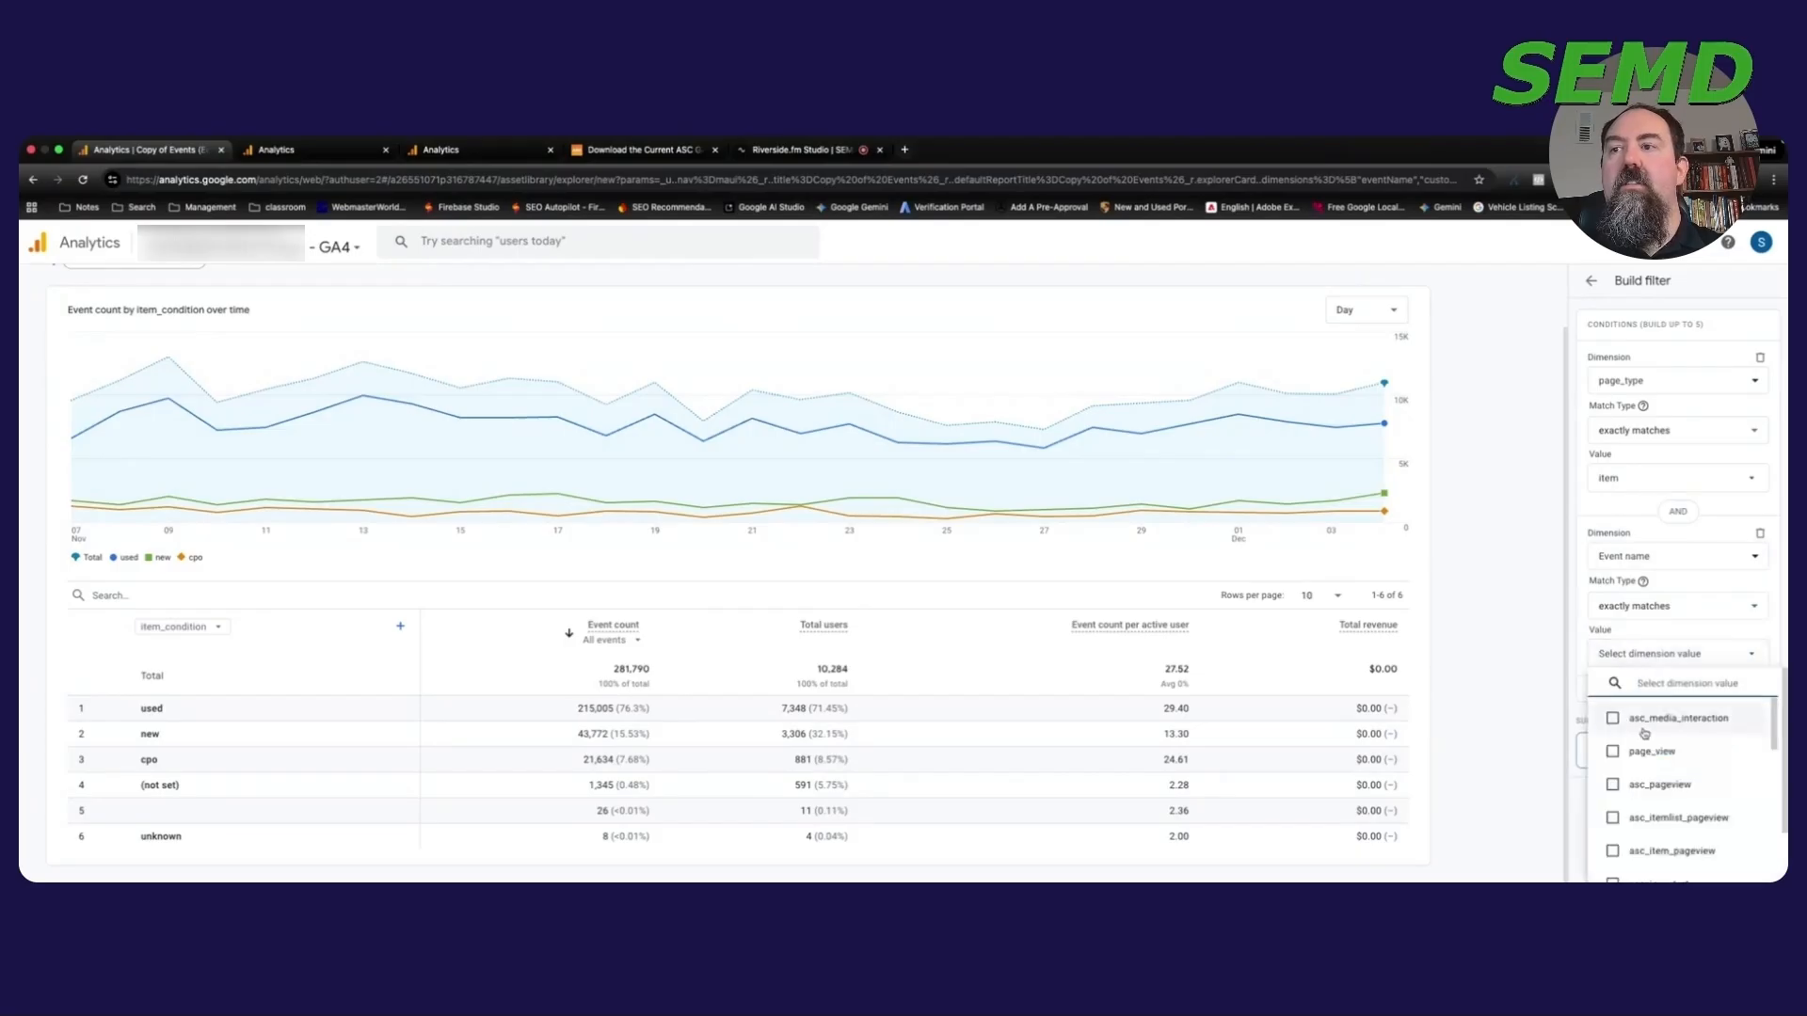
click(1615, 719)
click(1585, 707)
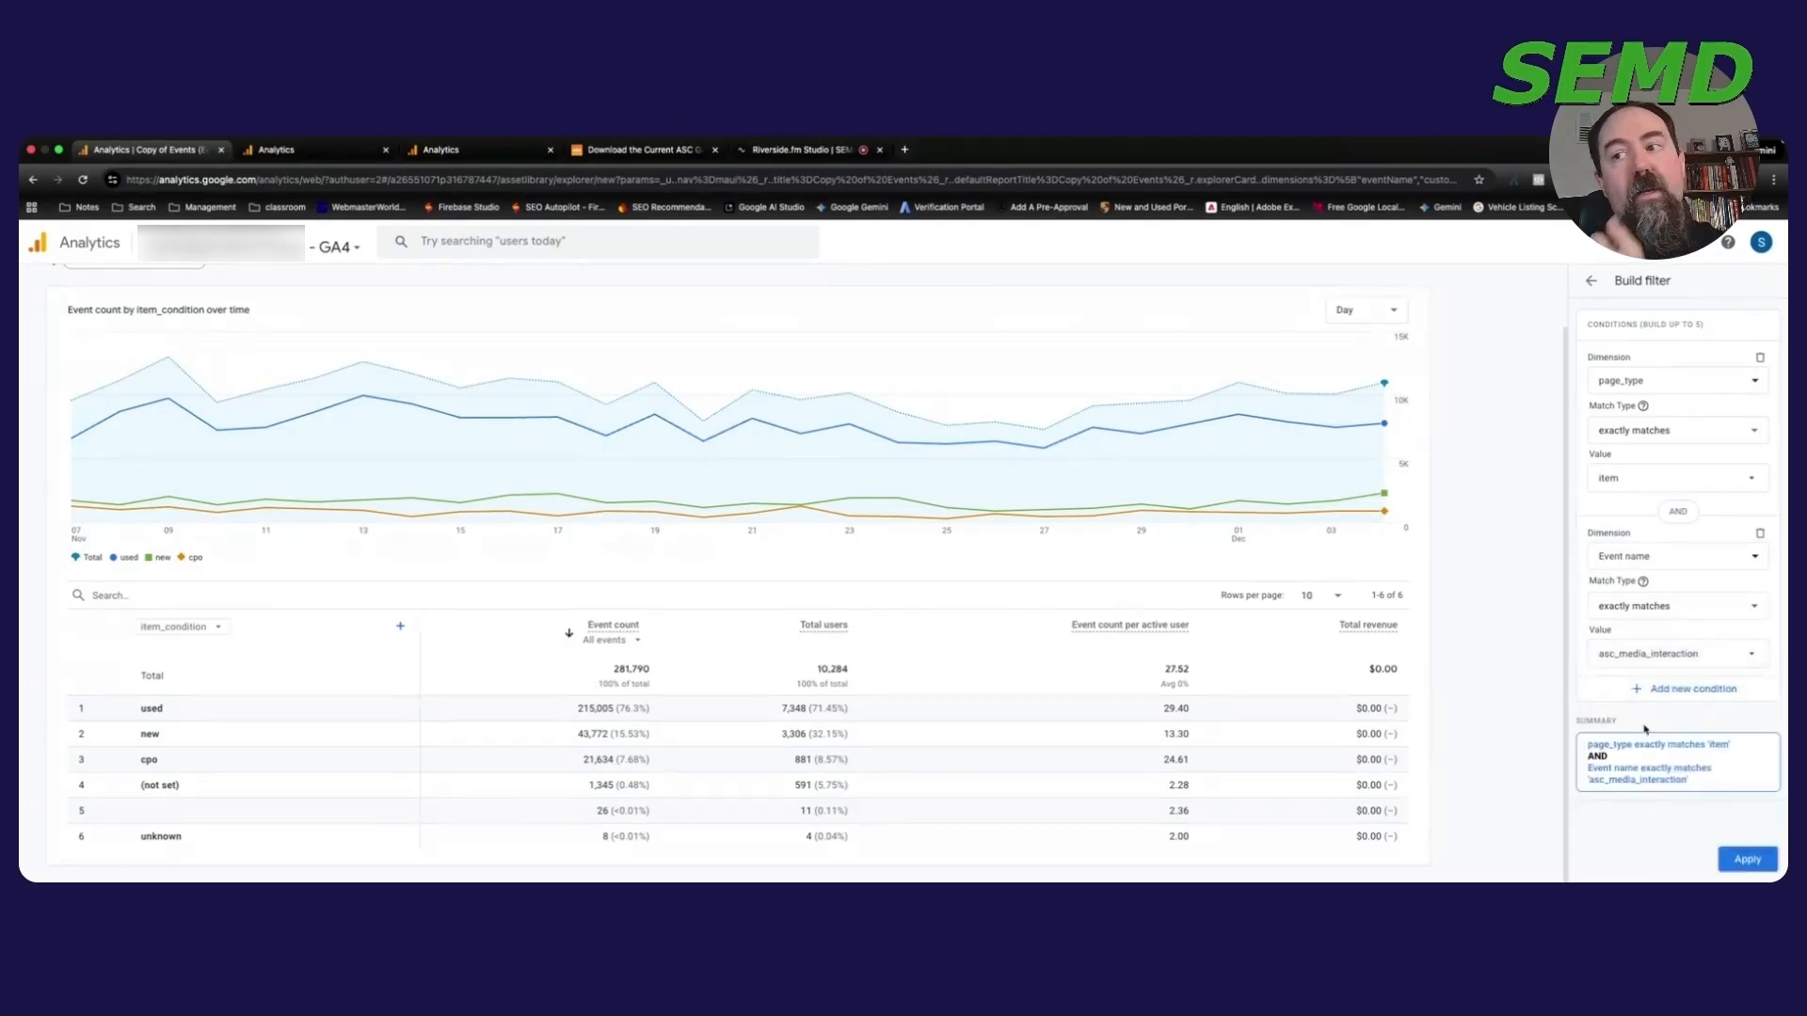
click(1747, 860)
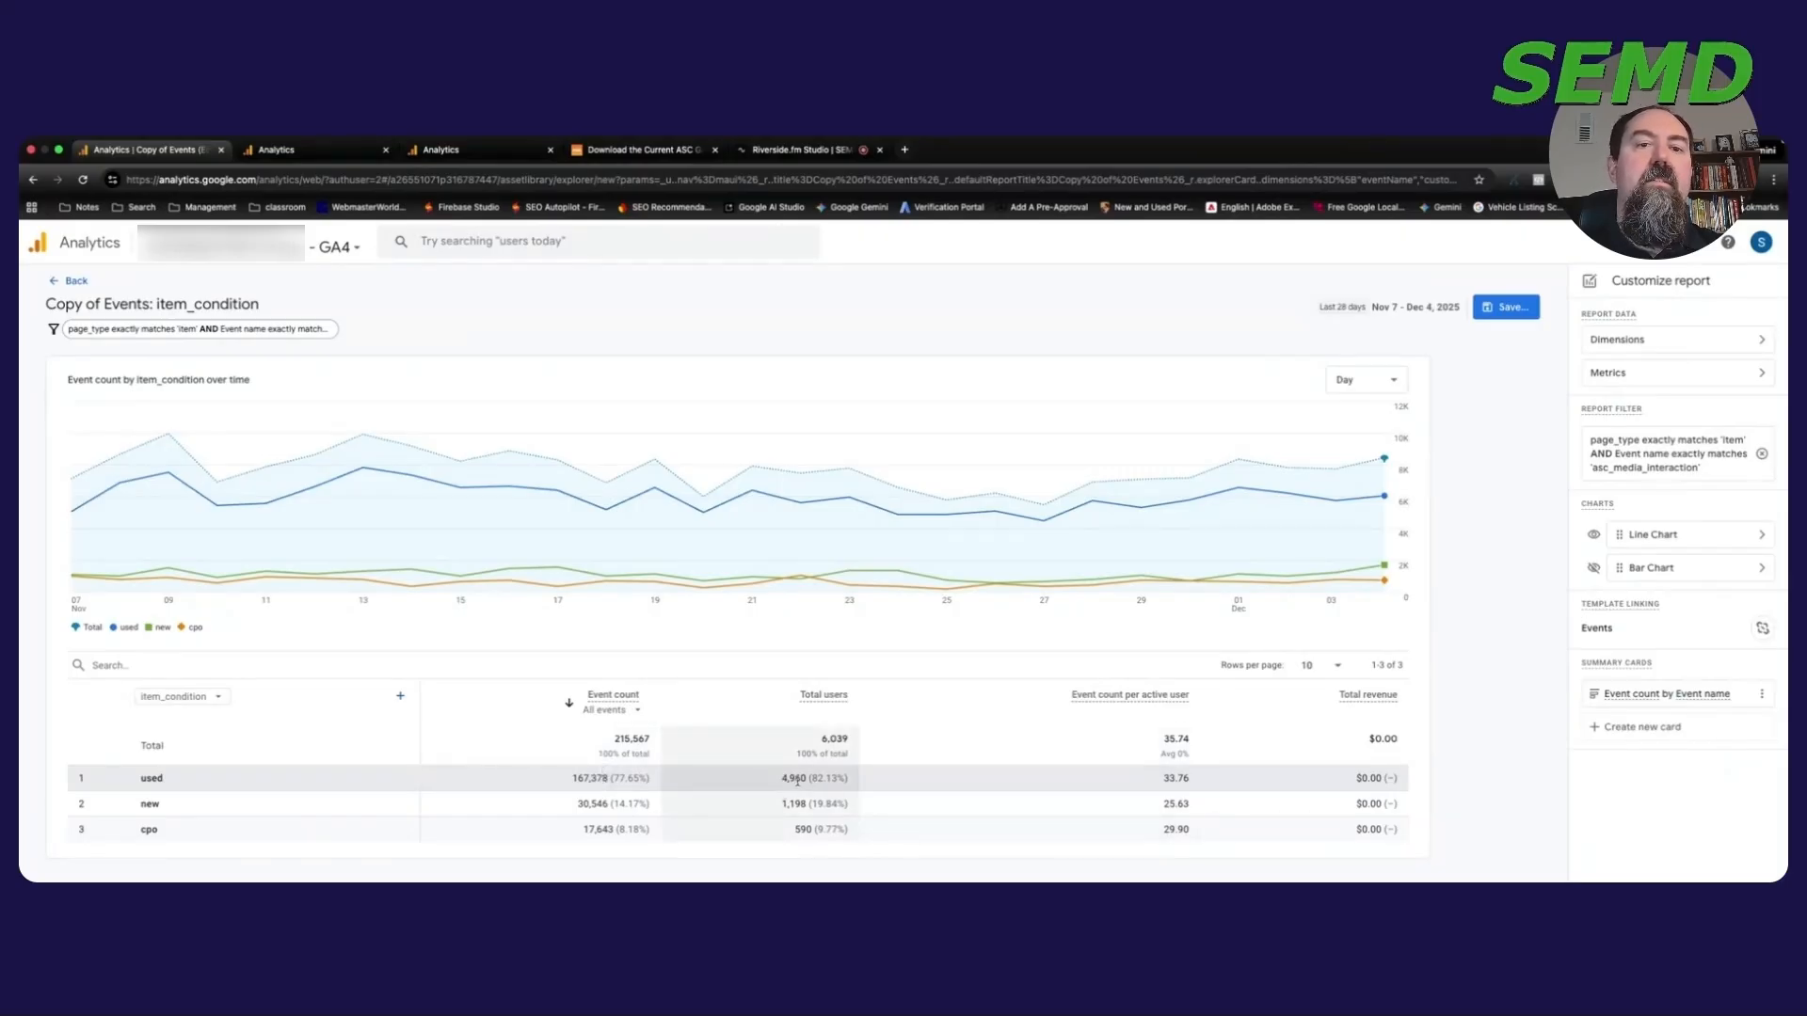
double_click(1172, 781)
click(1185, 780)
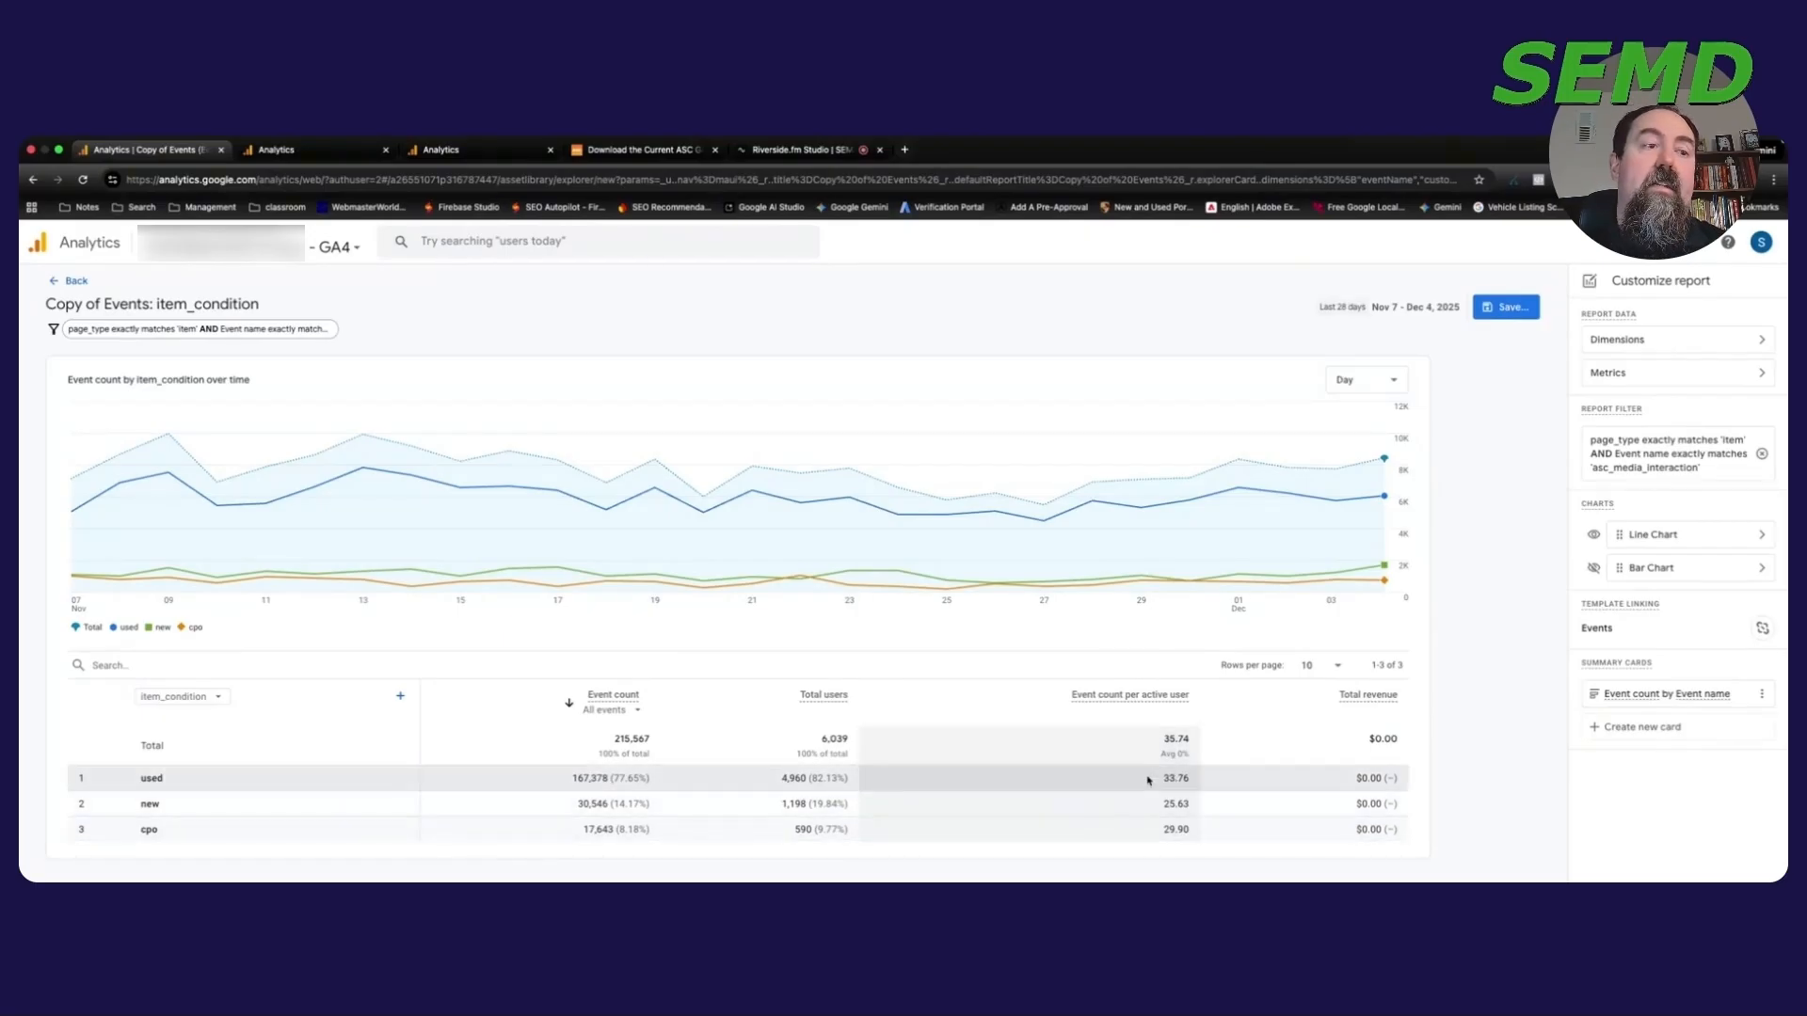
Step: Replace the Total revenue metric with Sessions and order the metrics as Sessions, Total users, Event count, Event count per active user
click(1656, 373)
click(1761, 464)
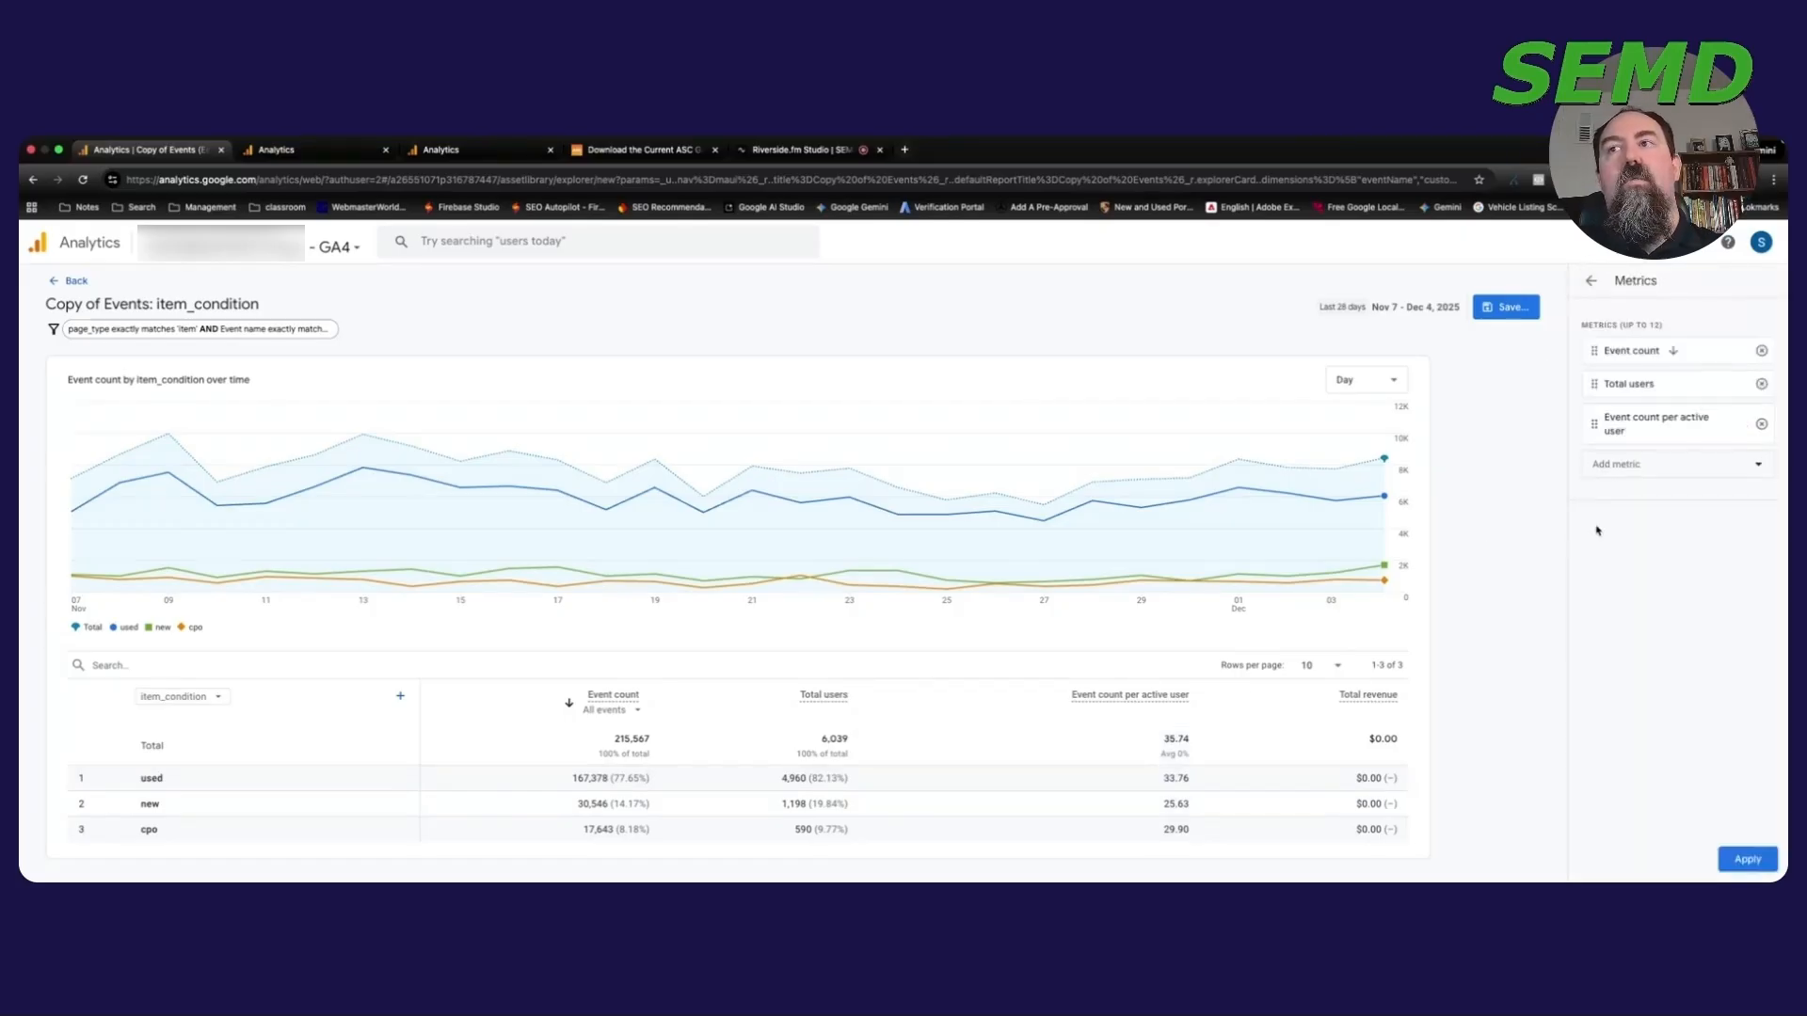
click(1626, 476)
text(sessions)
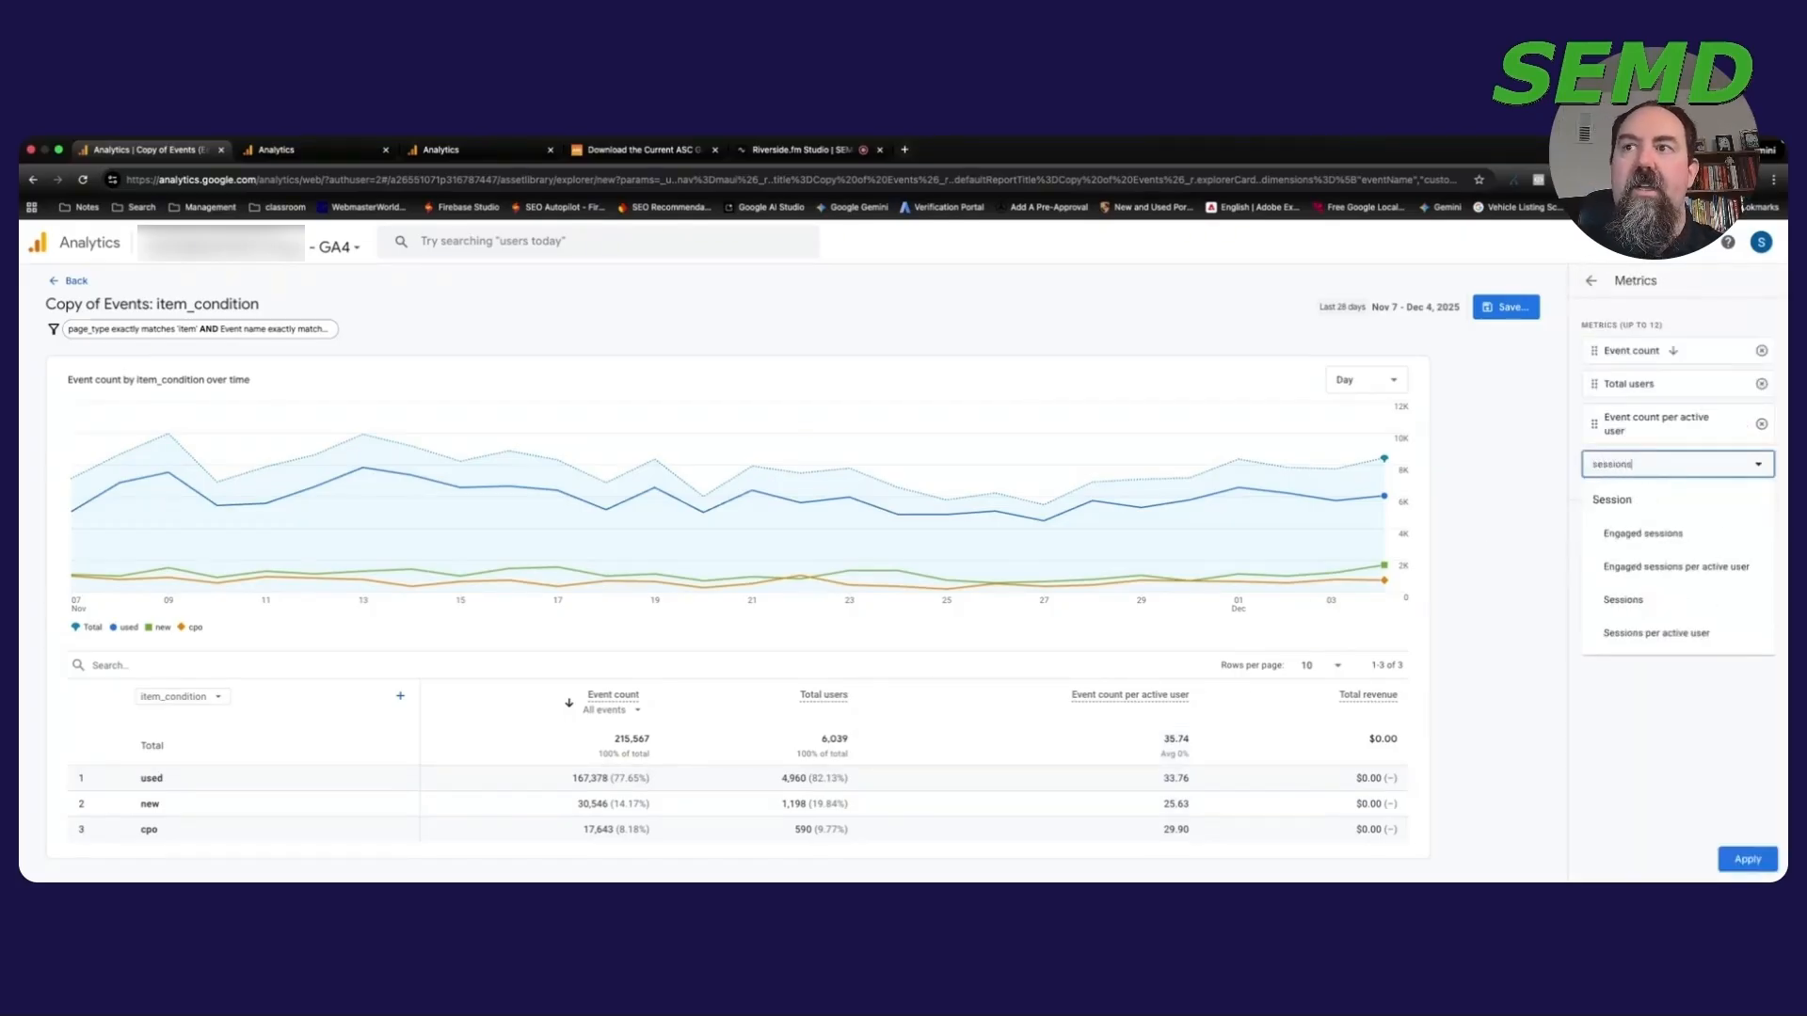
click(1622, 599)
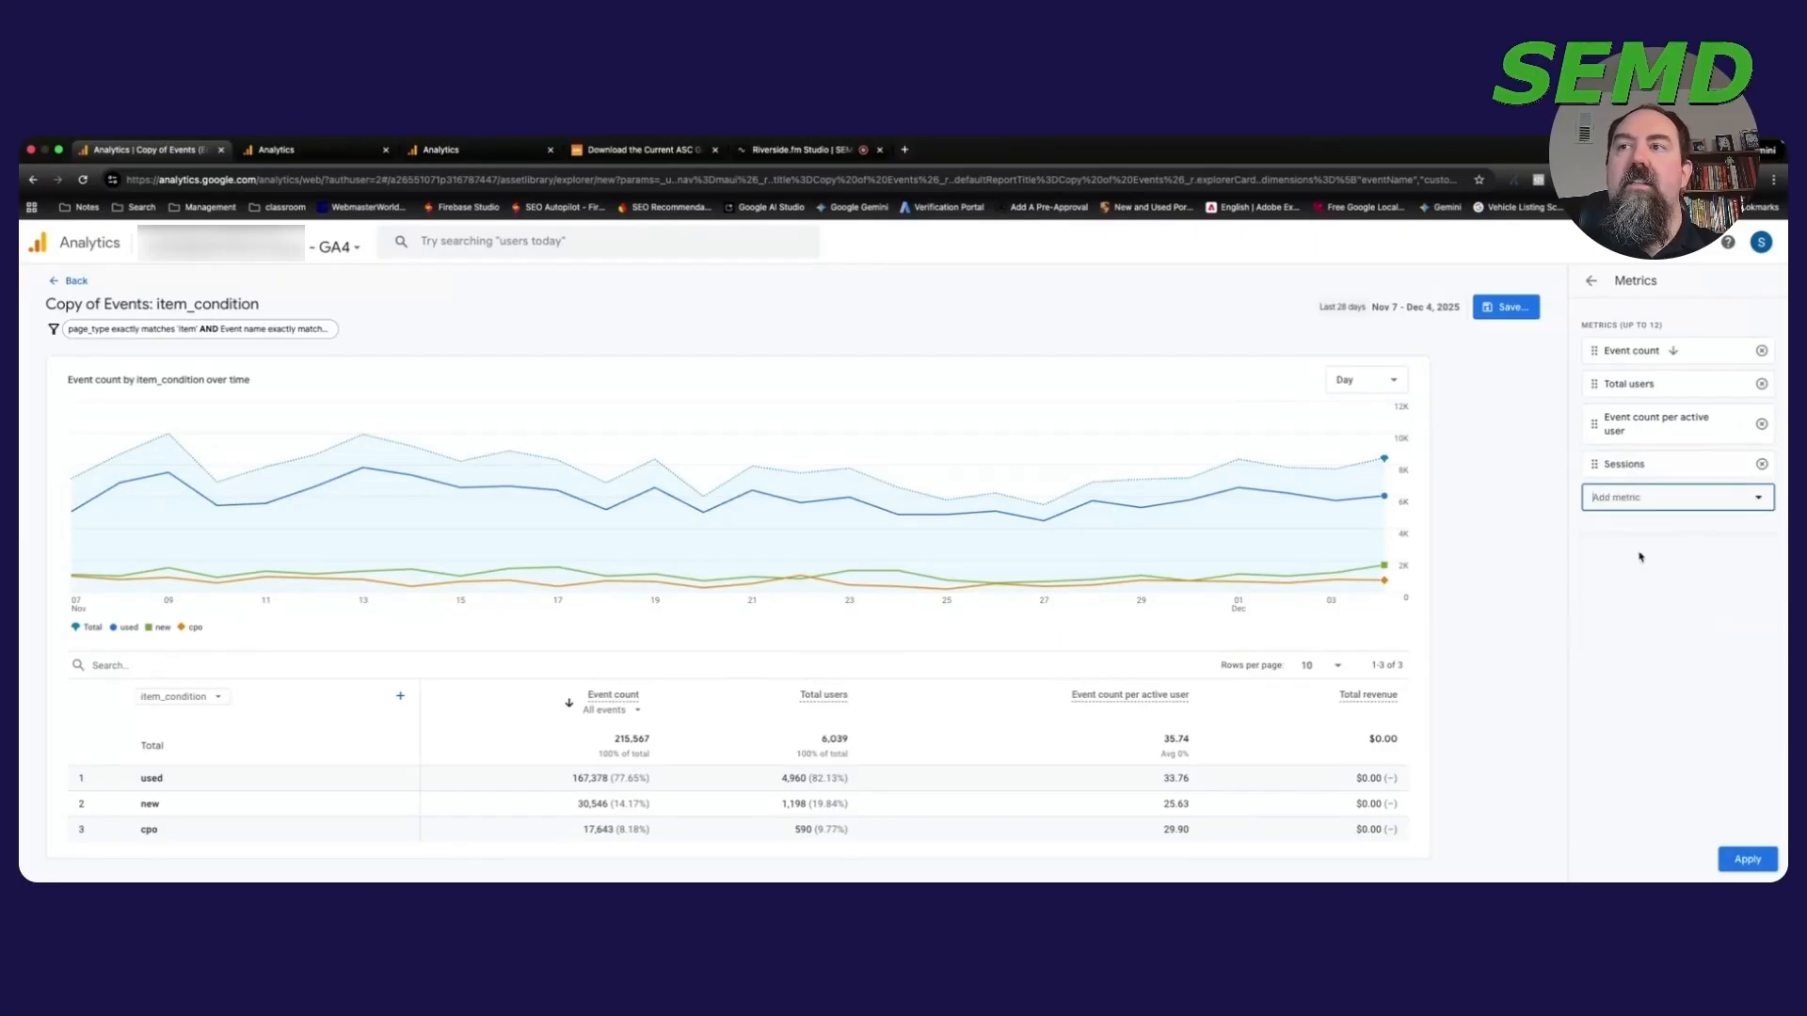
drag(1594, 464, 1590, 384)
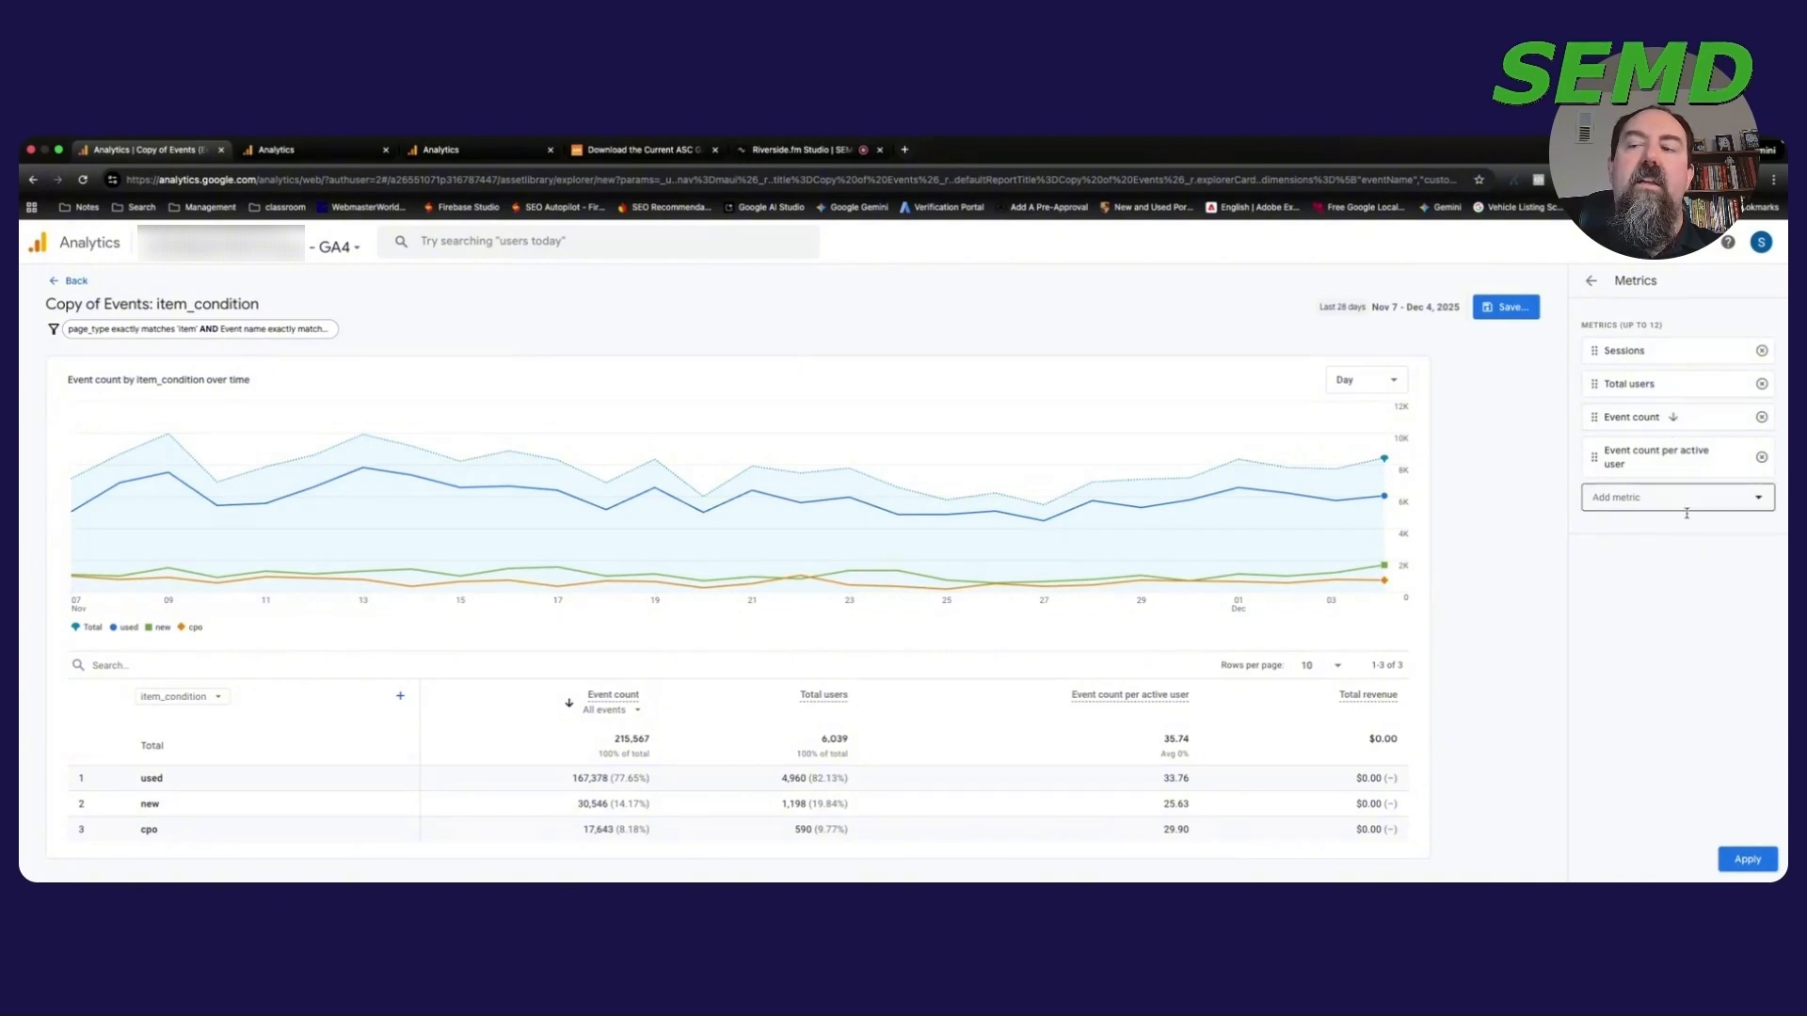
Step: Apply the metric changes and save the customized report as a new report named "engagement by condition"
click(1743, 858)
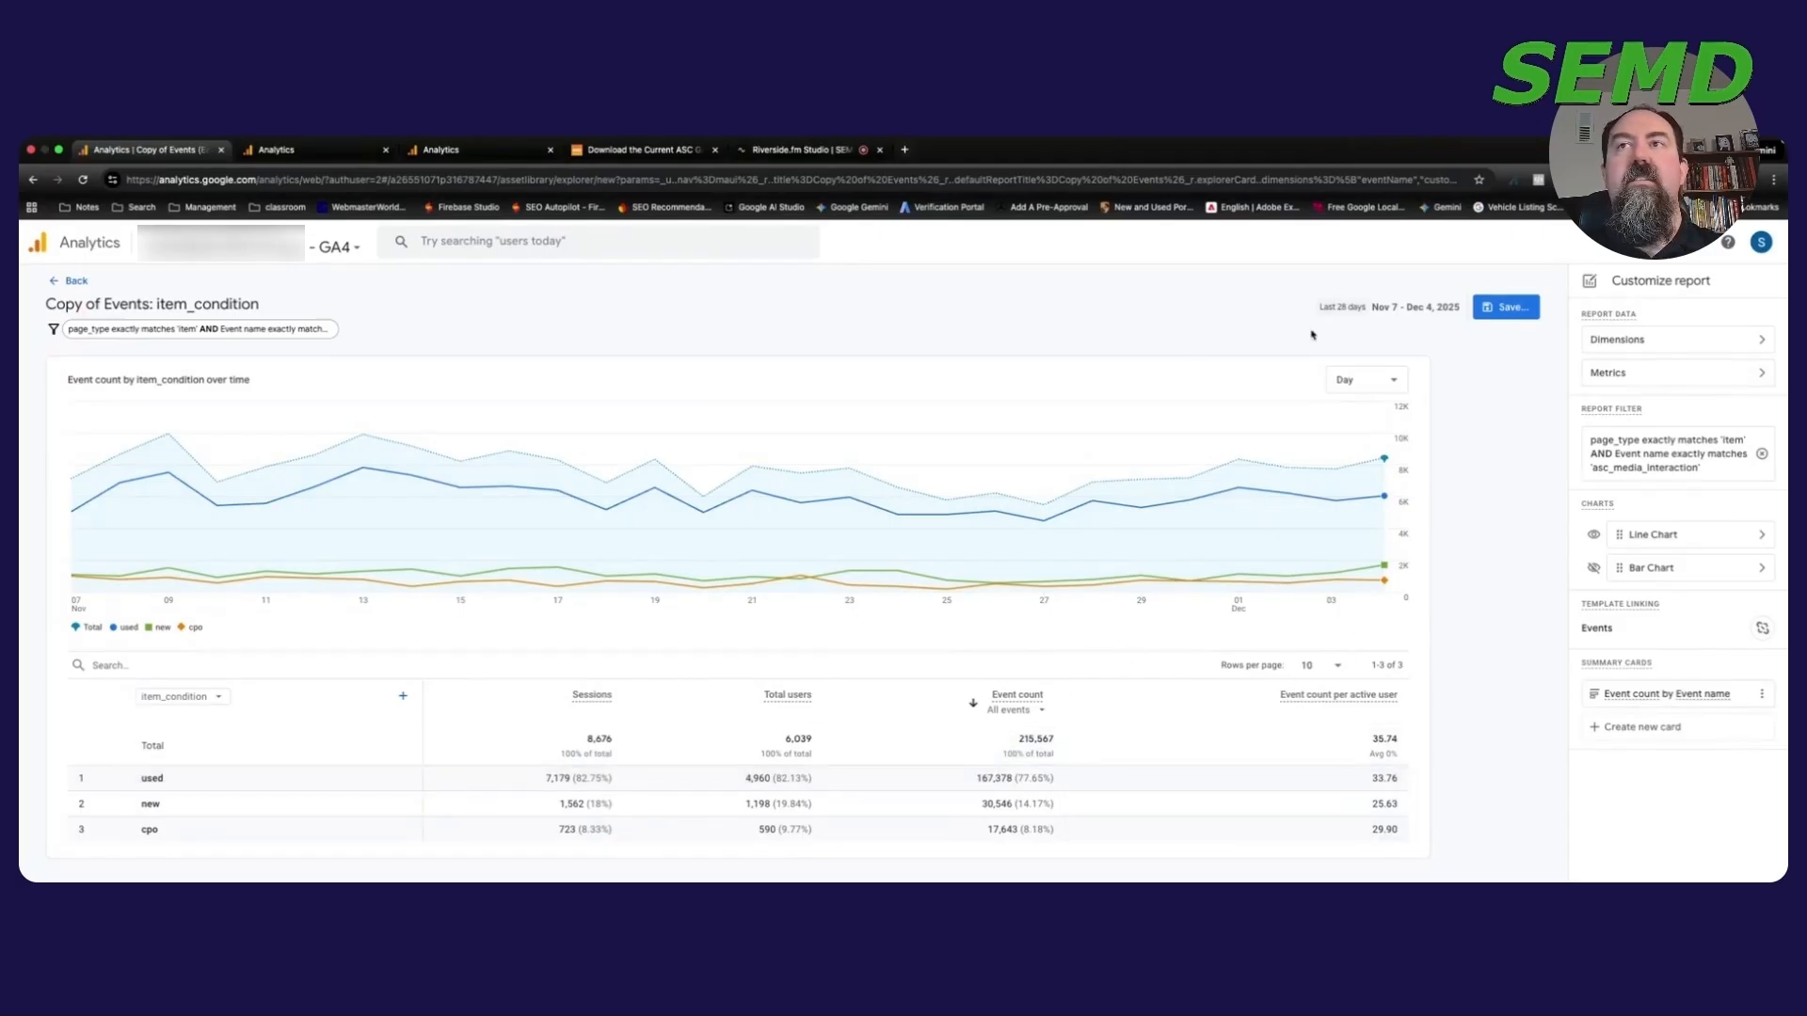
click(1506, 307)
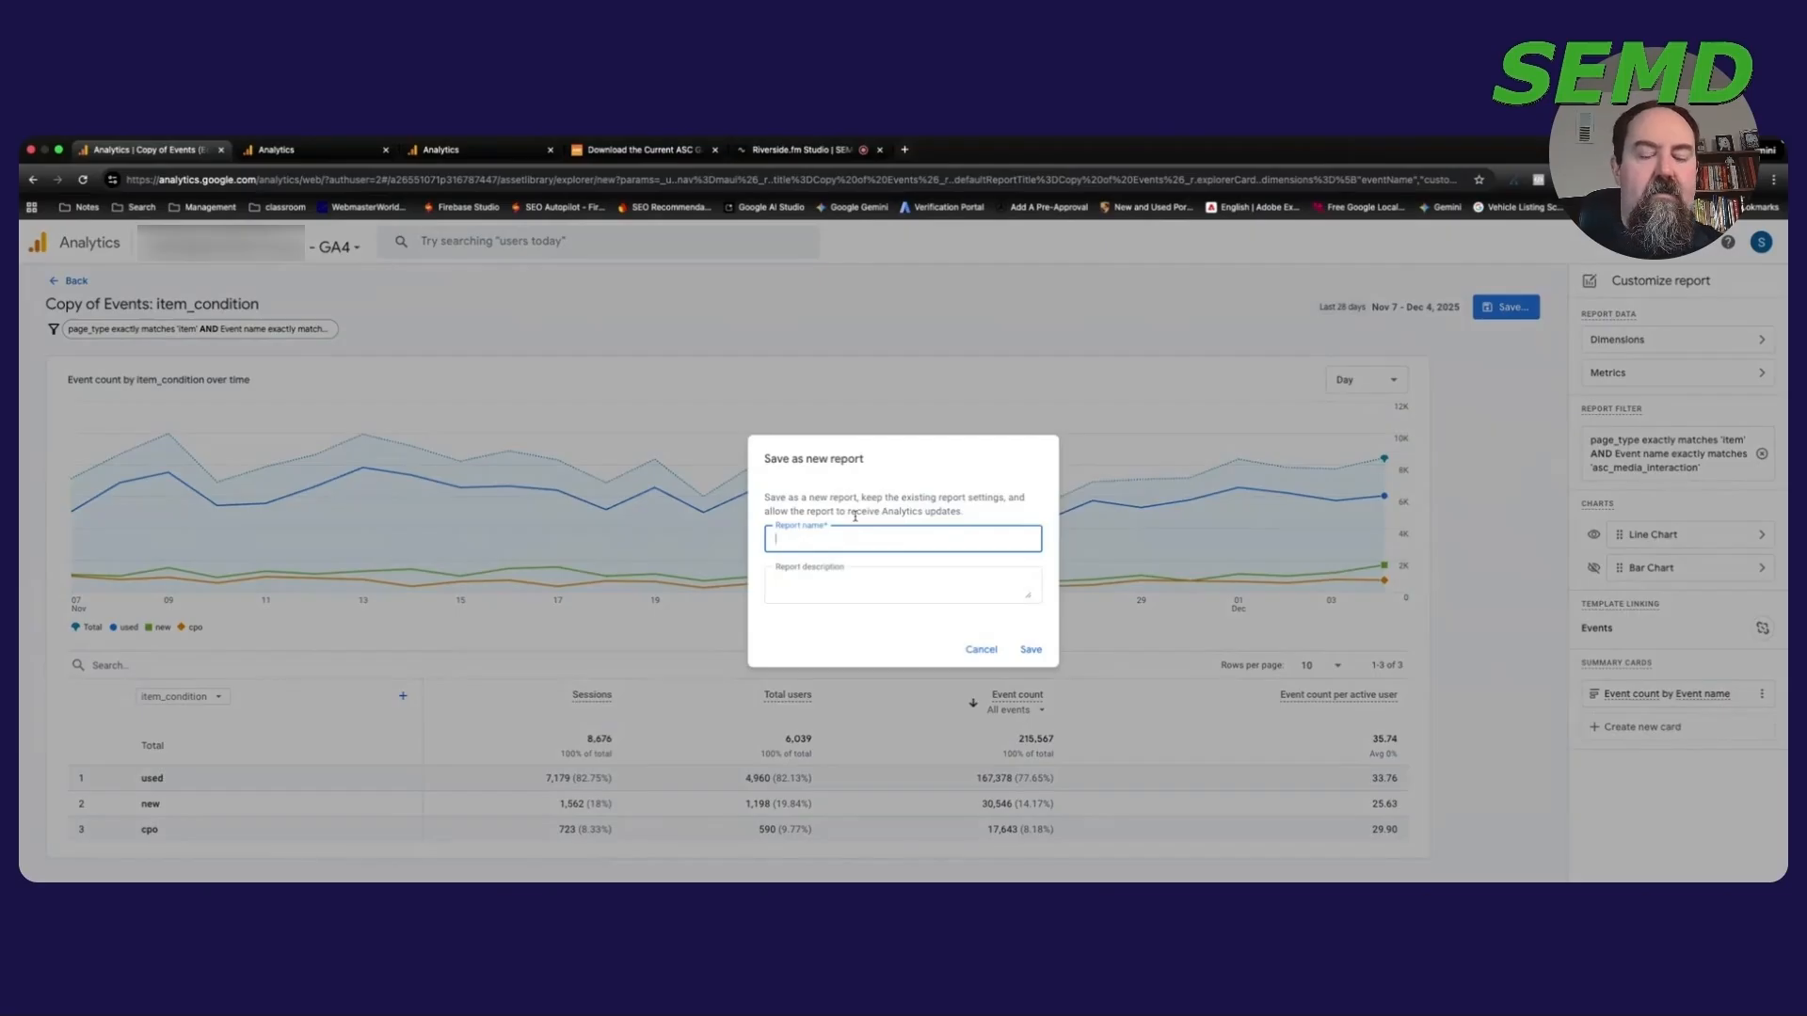
text(veh)
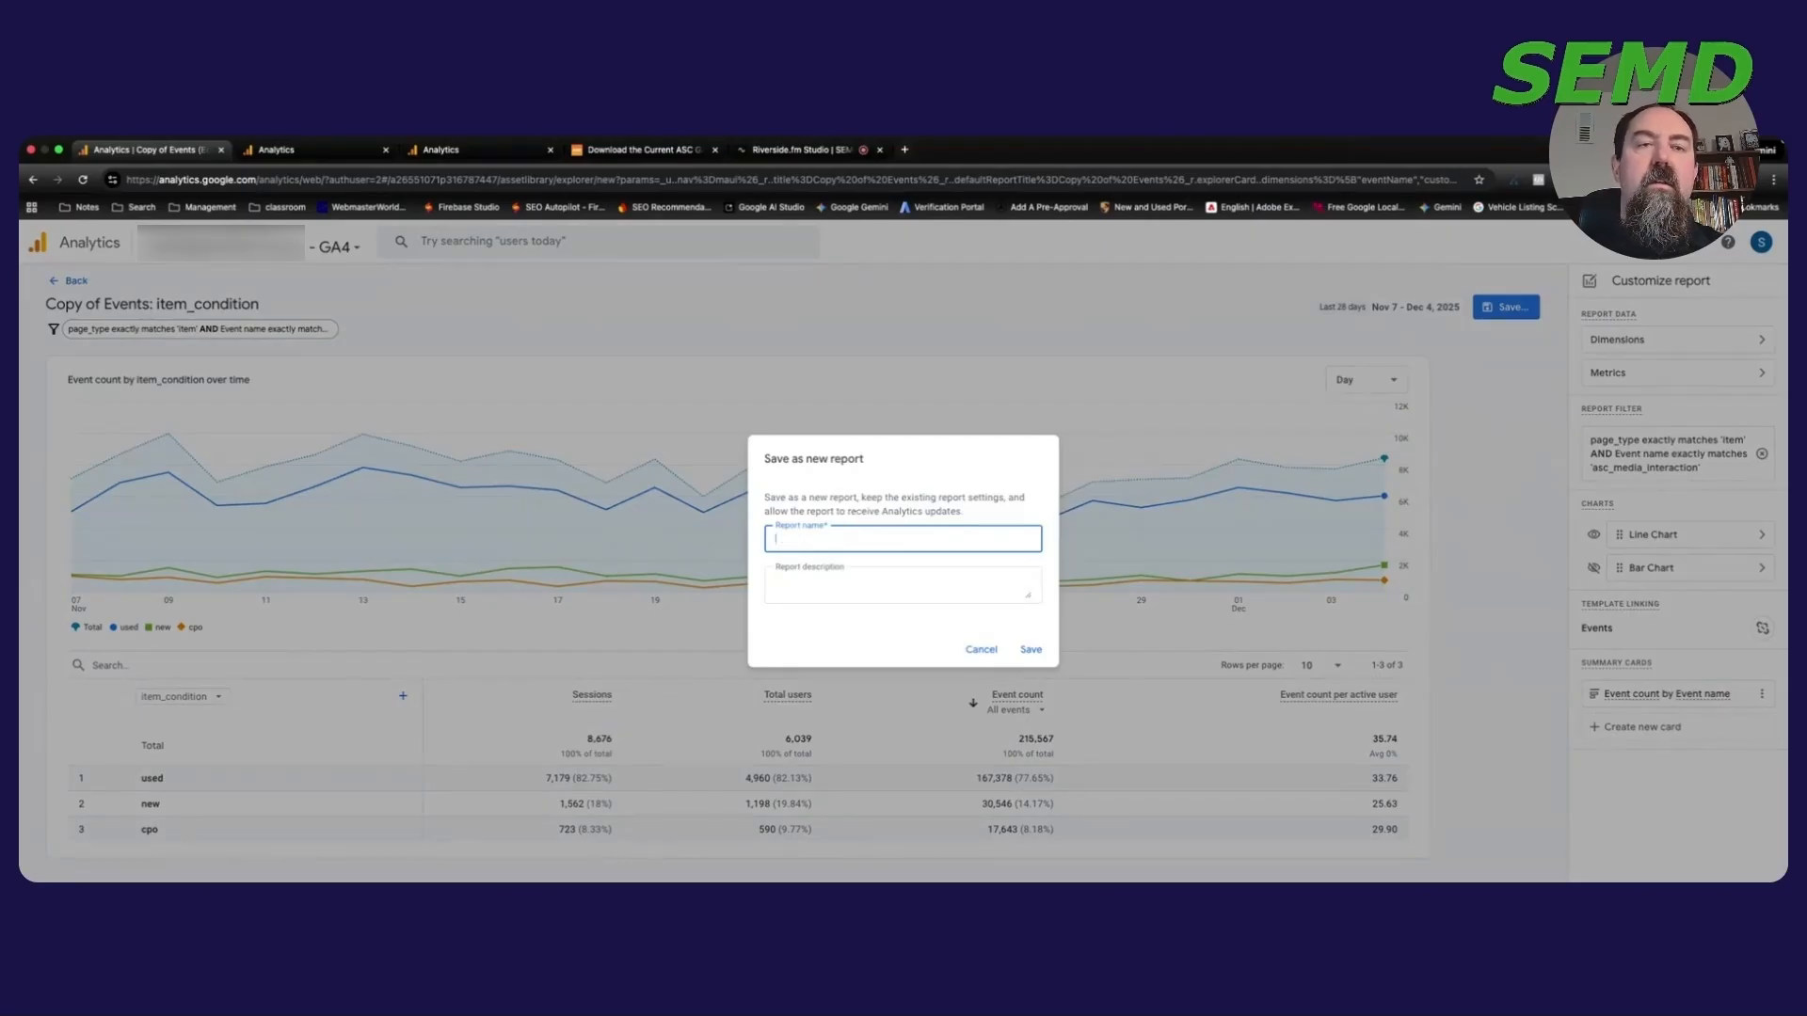
text(gagmen)
key(BackSpace)
key(BackSpace)
text(eme)
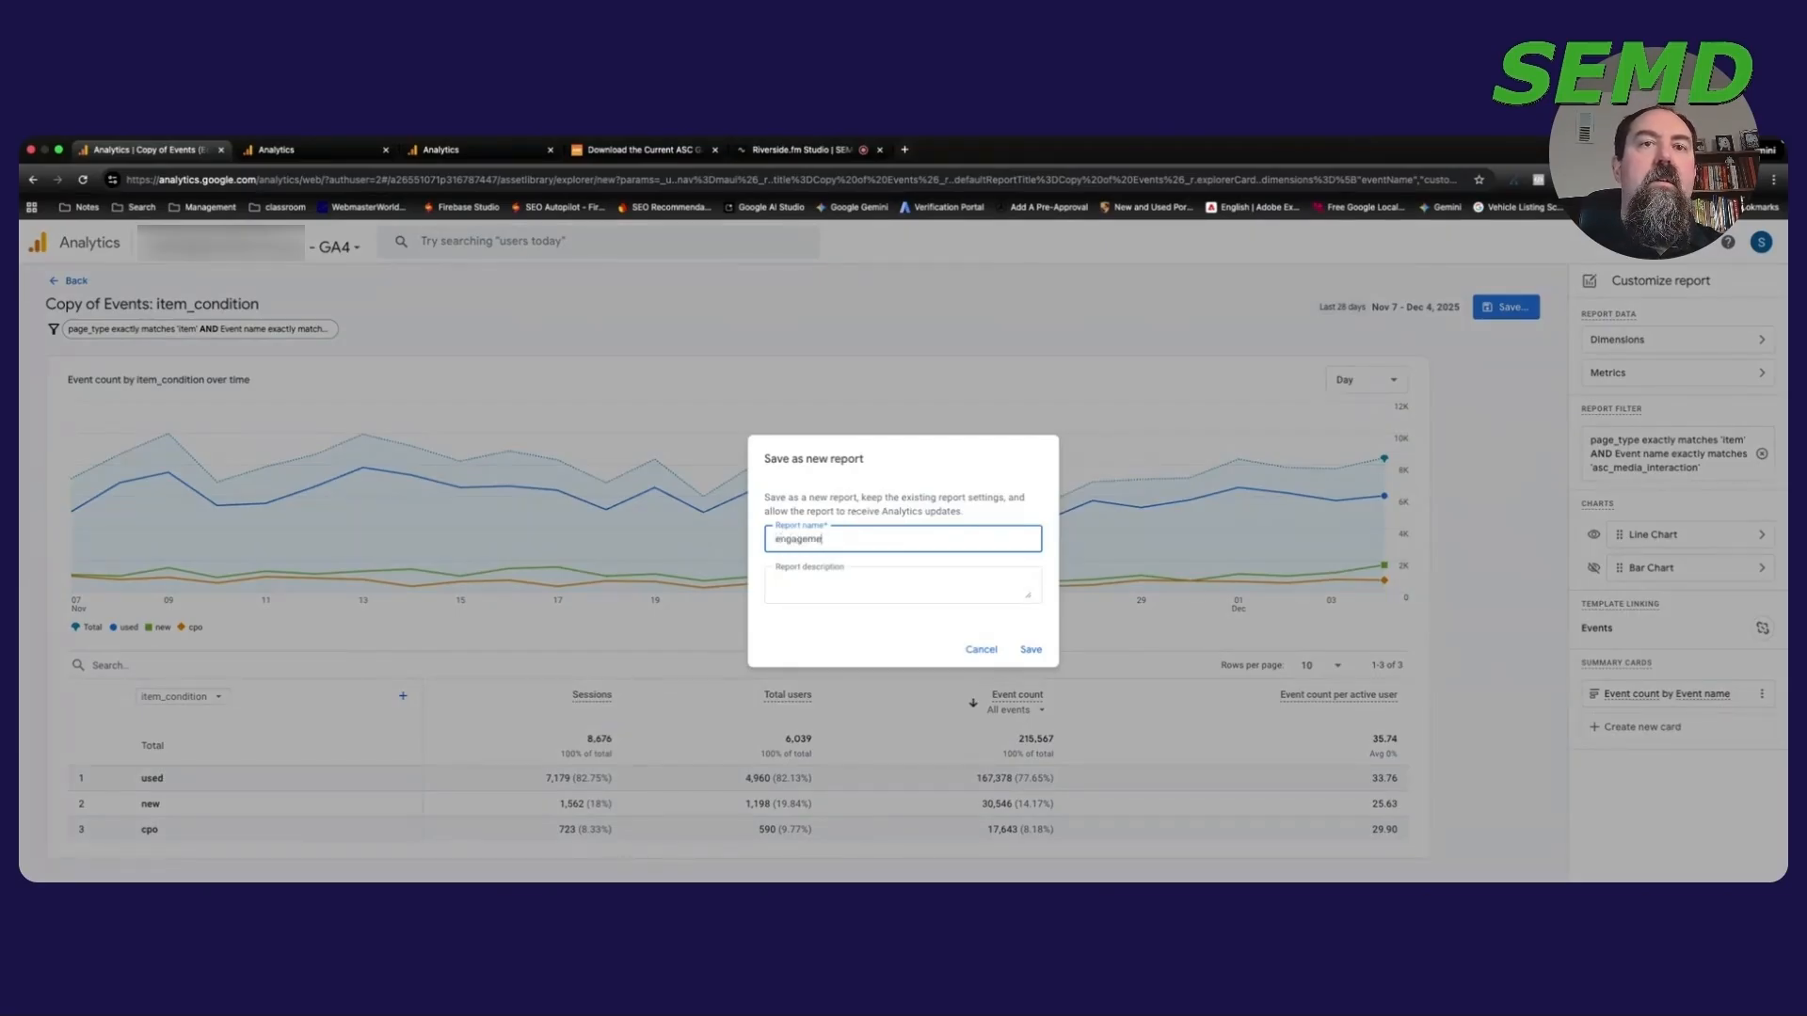
text(nt by condition)
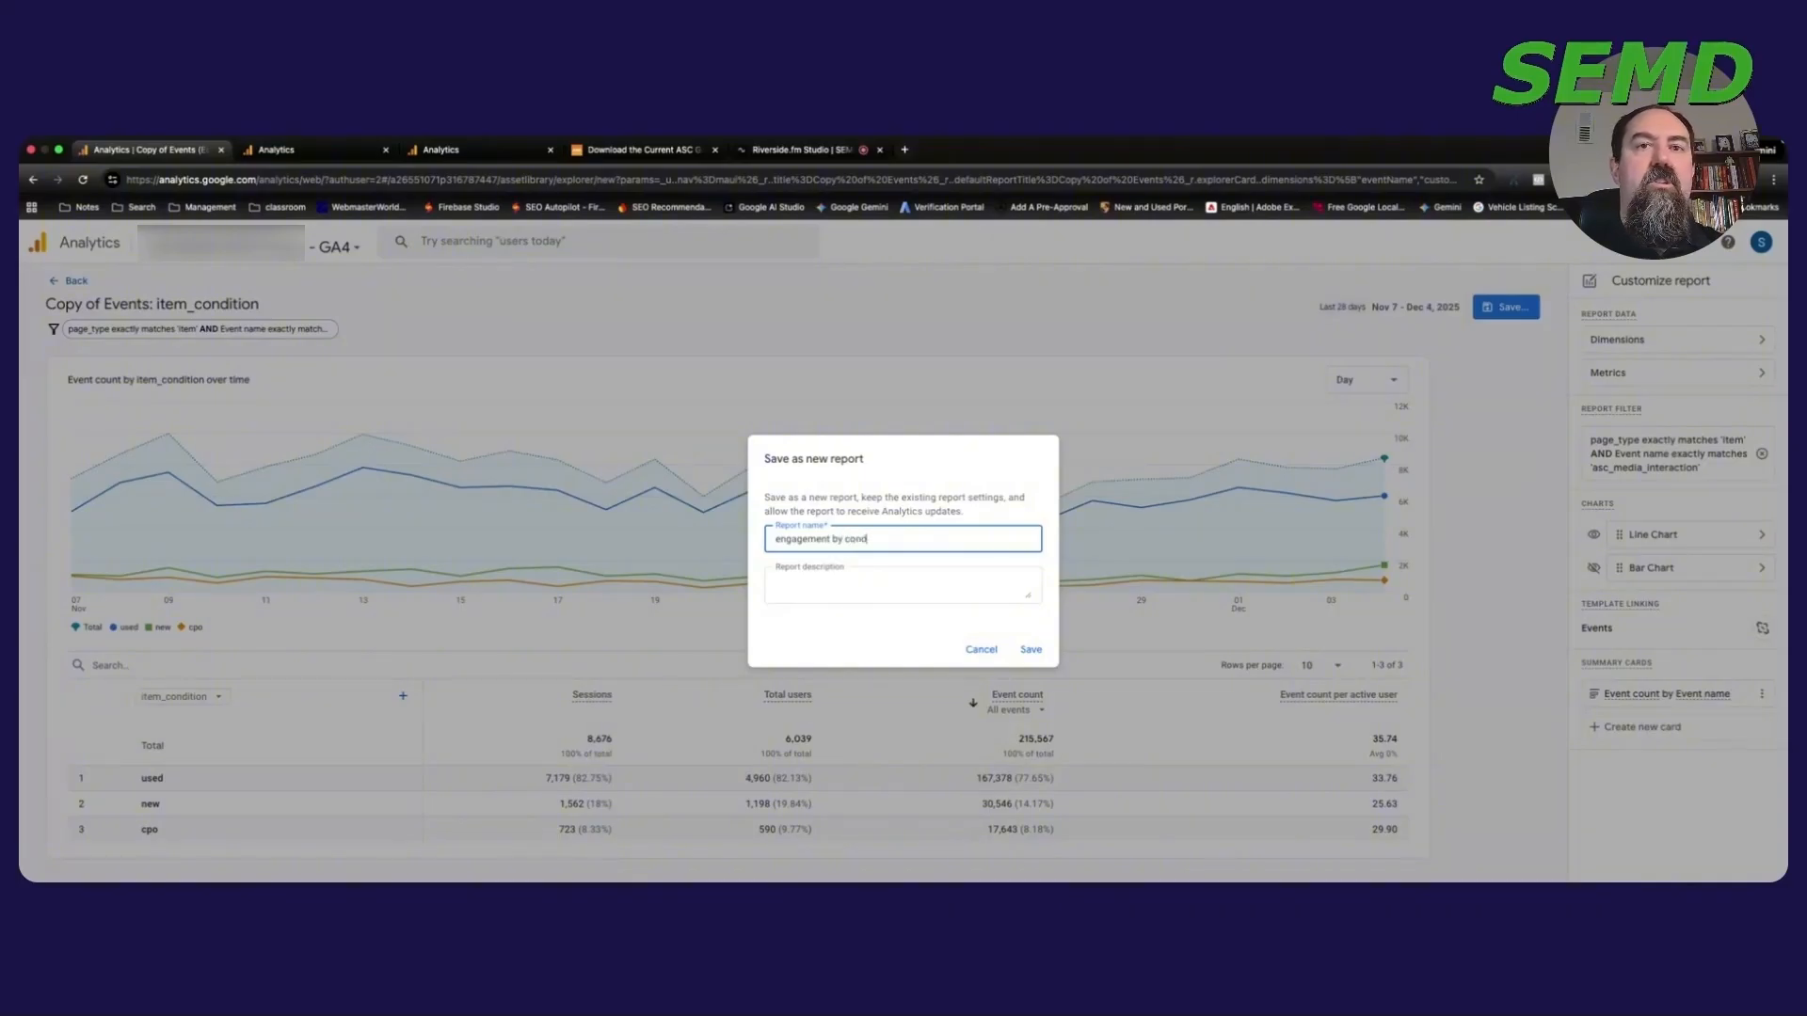
click(1031, 650)
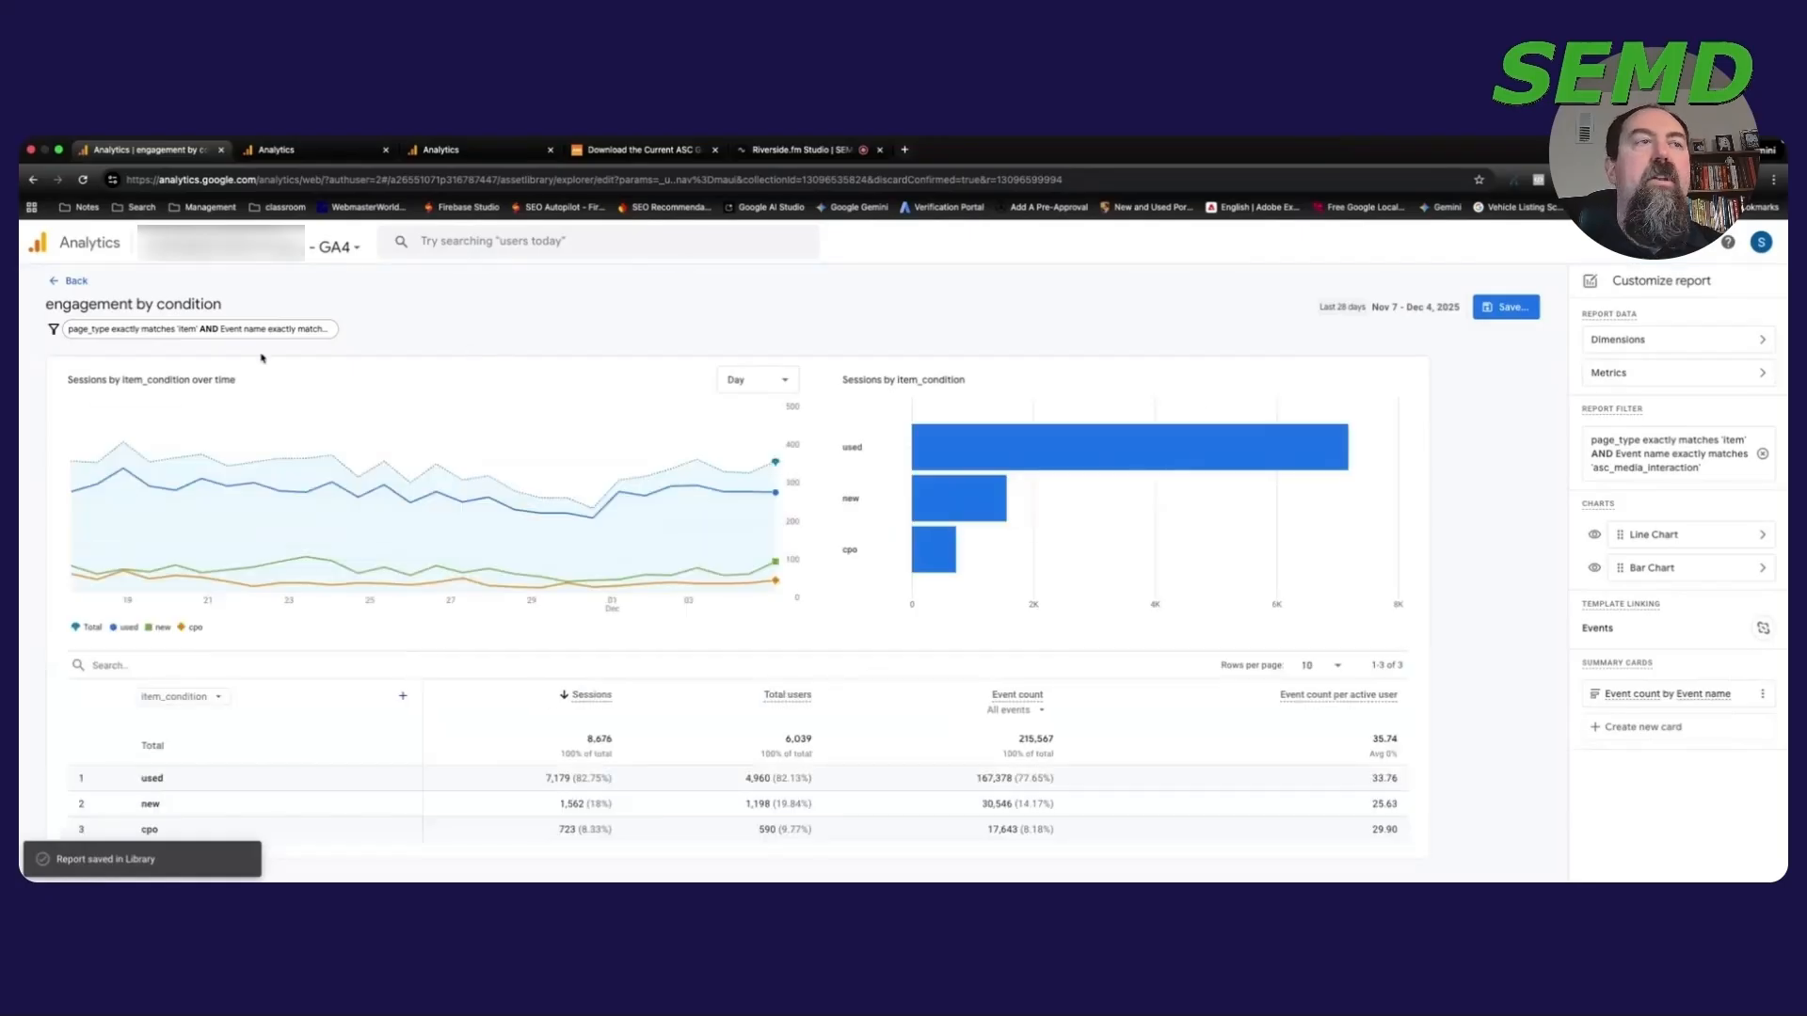
Step: Return to the report library and make a copy of the engagement by condition report named "engagement by model"
click(88, 284)
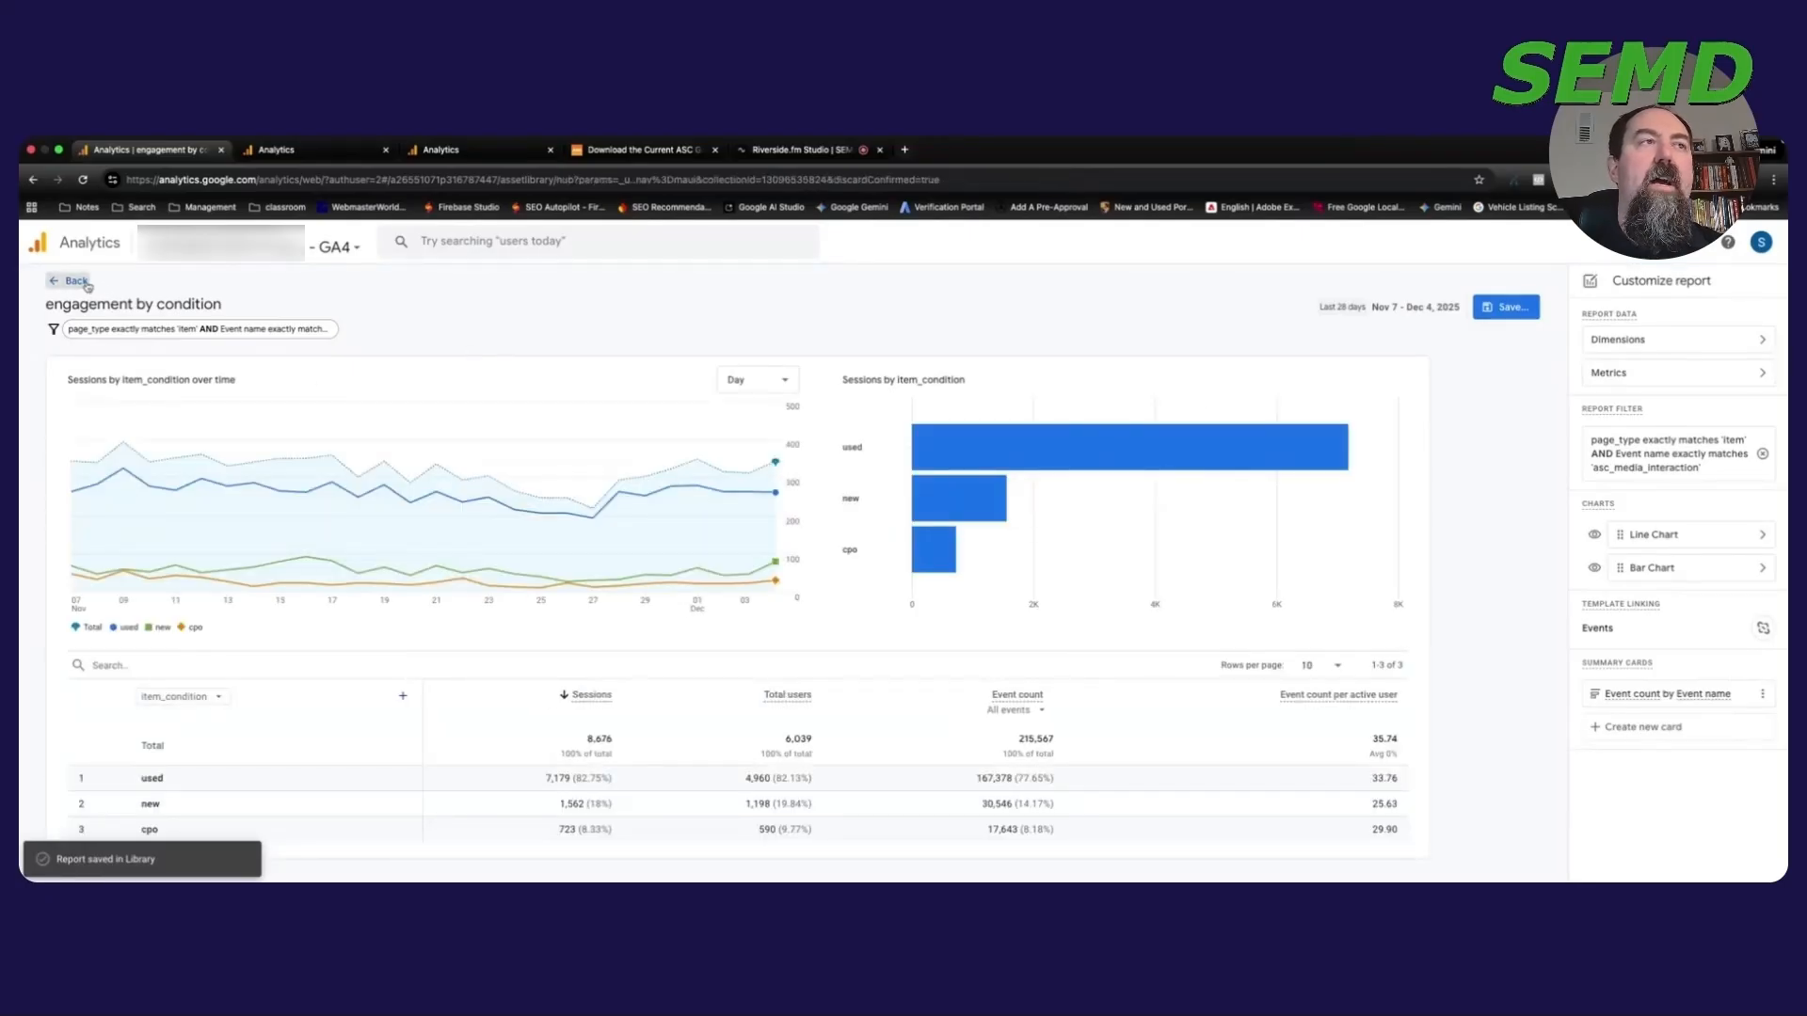
scroll(1510, 642, down, 2)
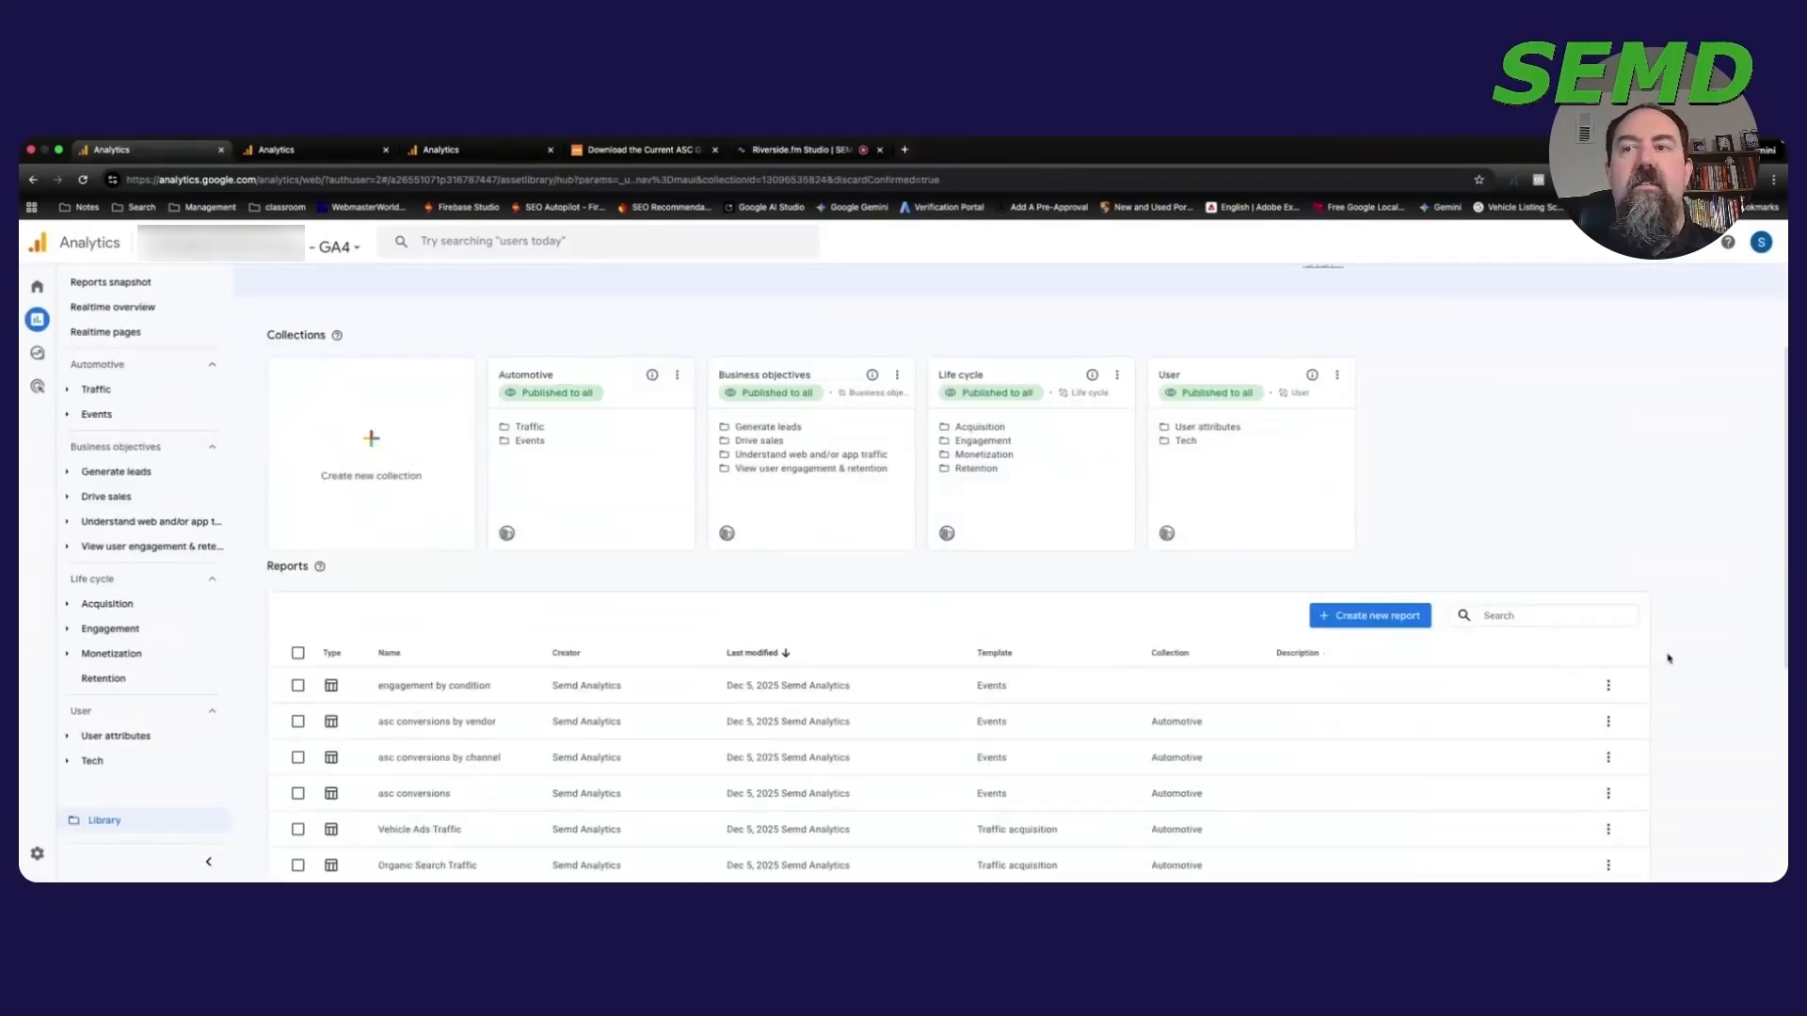
click(1608, 685)
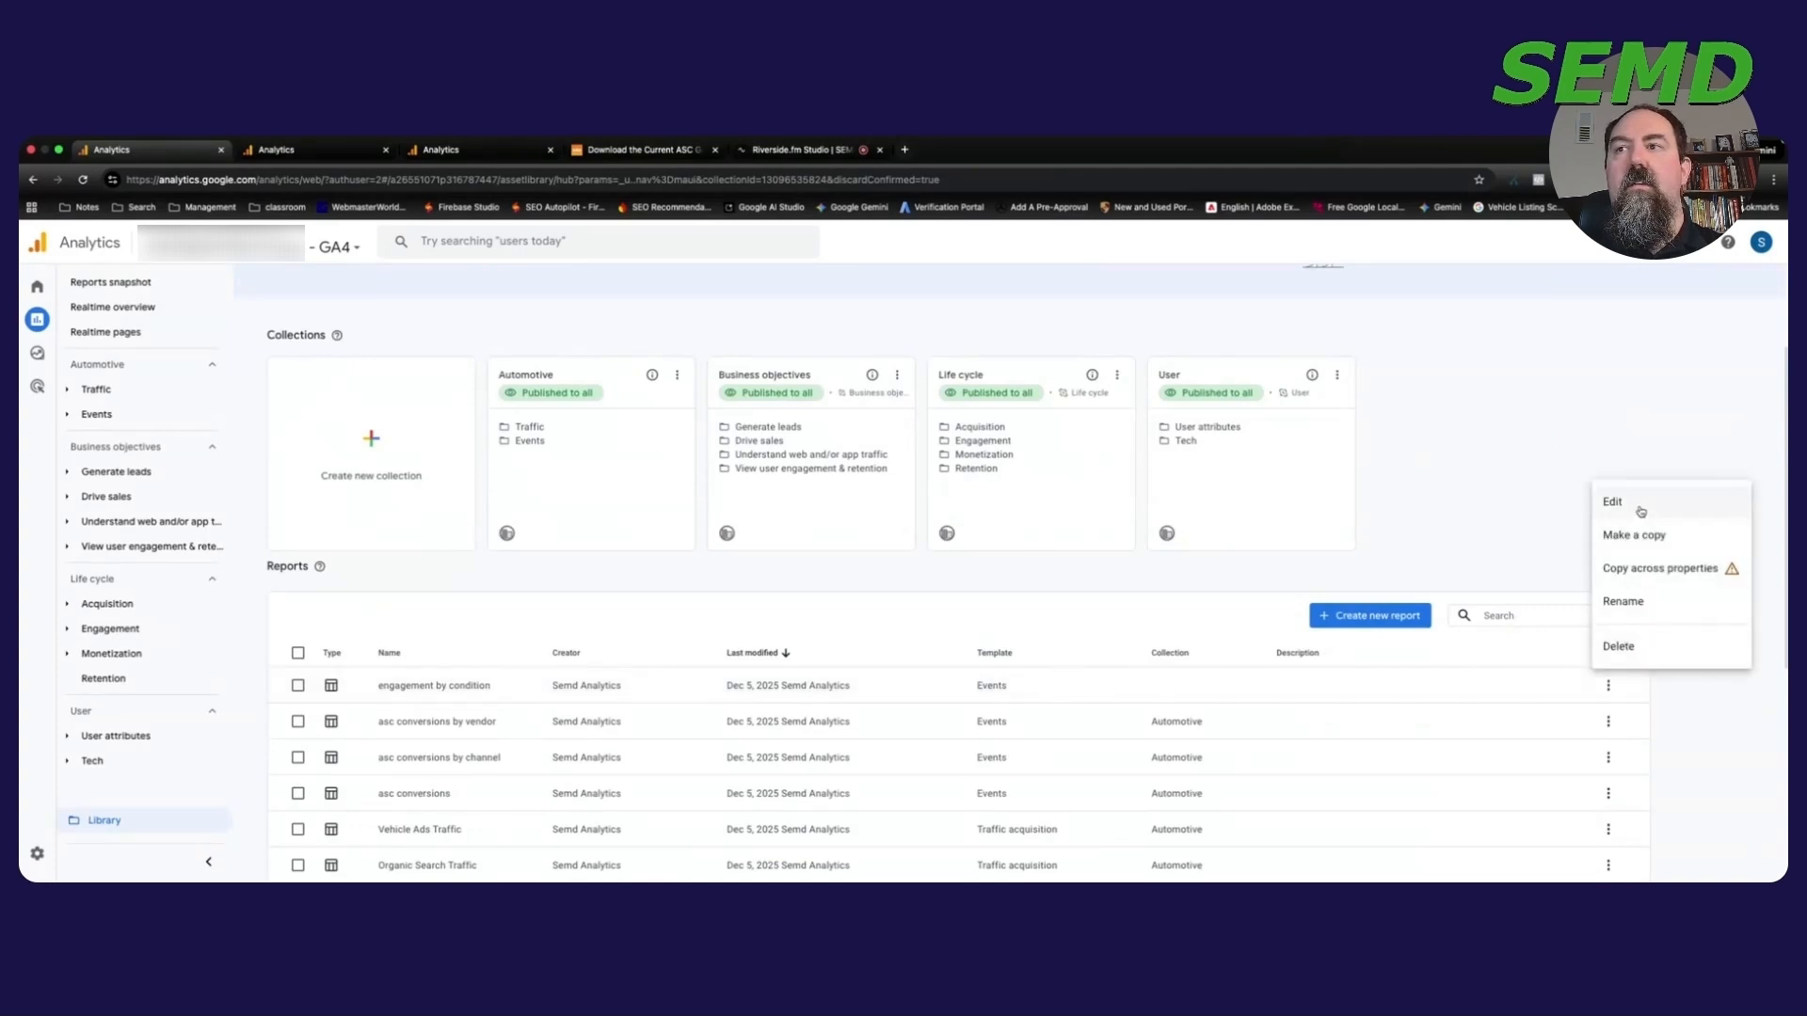
click(1621, 534)
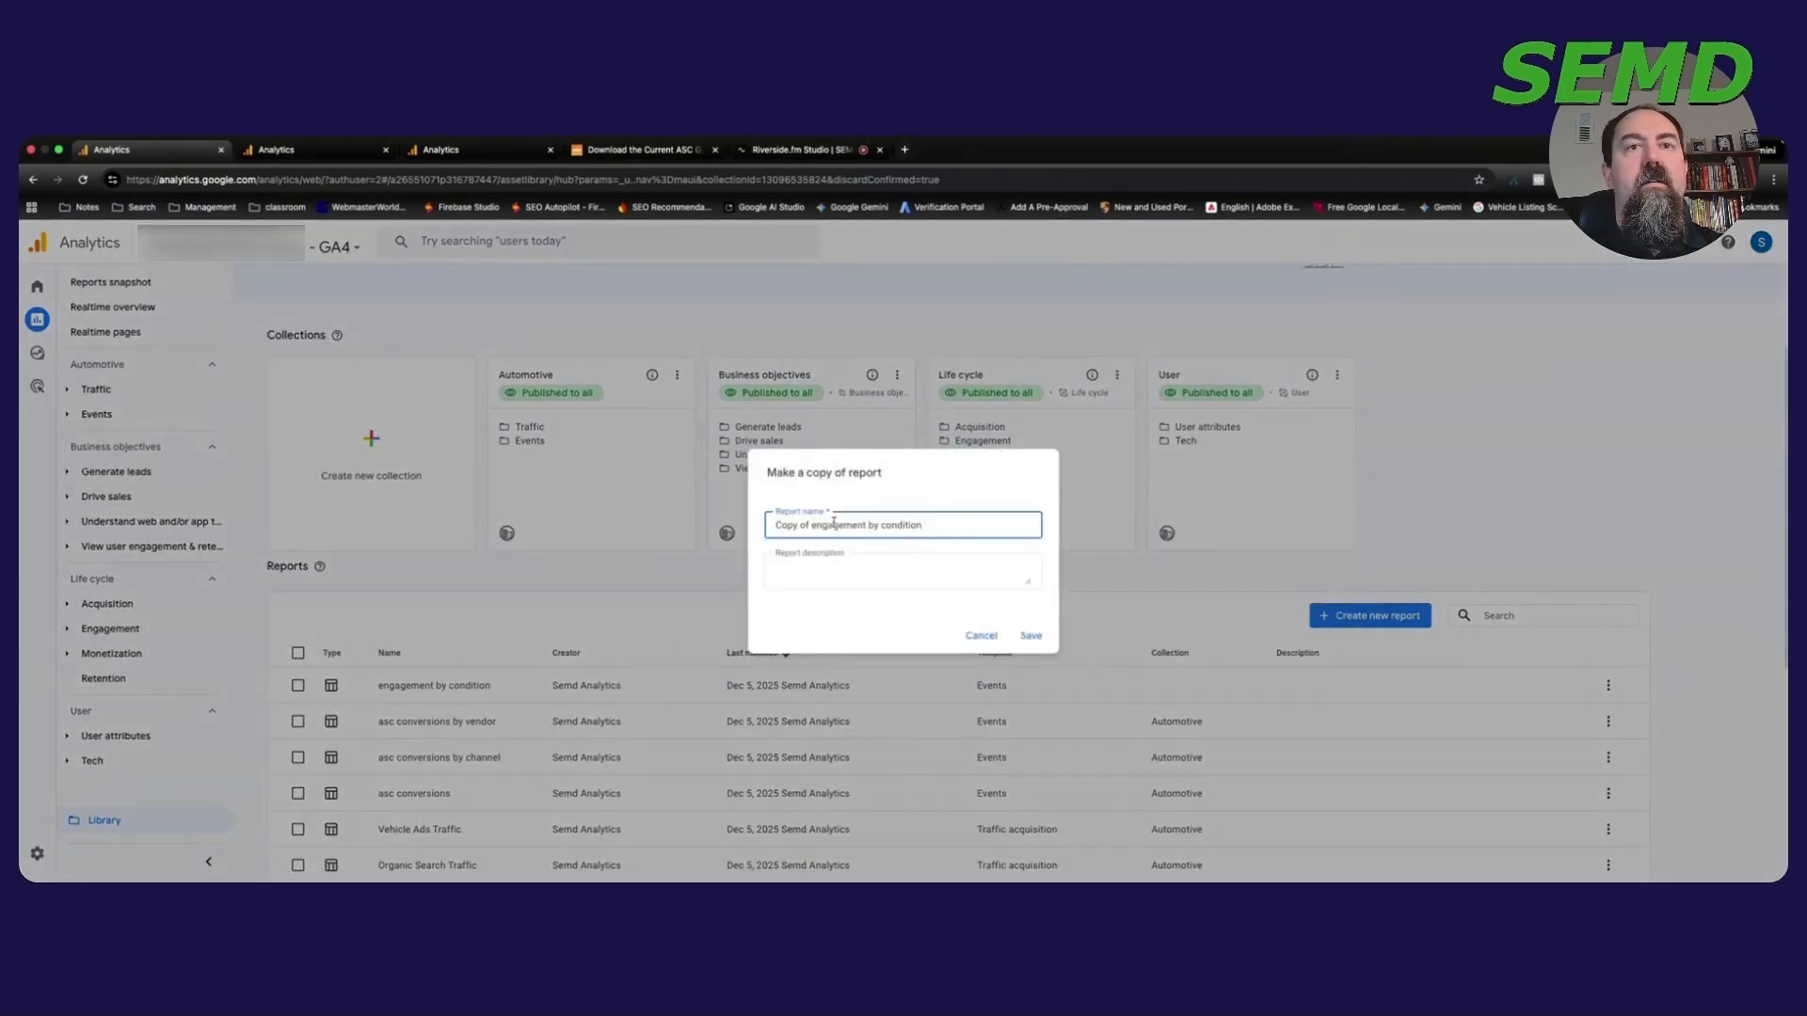
key(BackSpace)
key(super+Right)
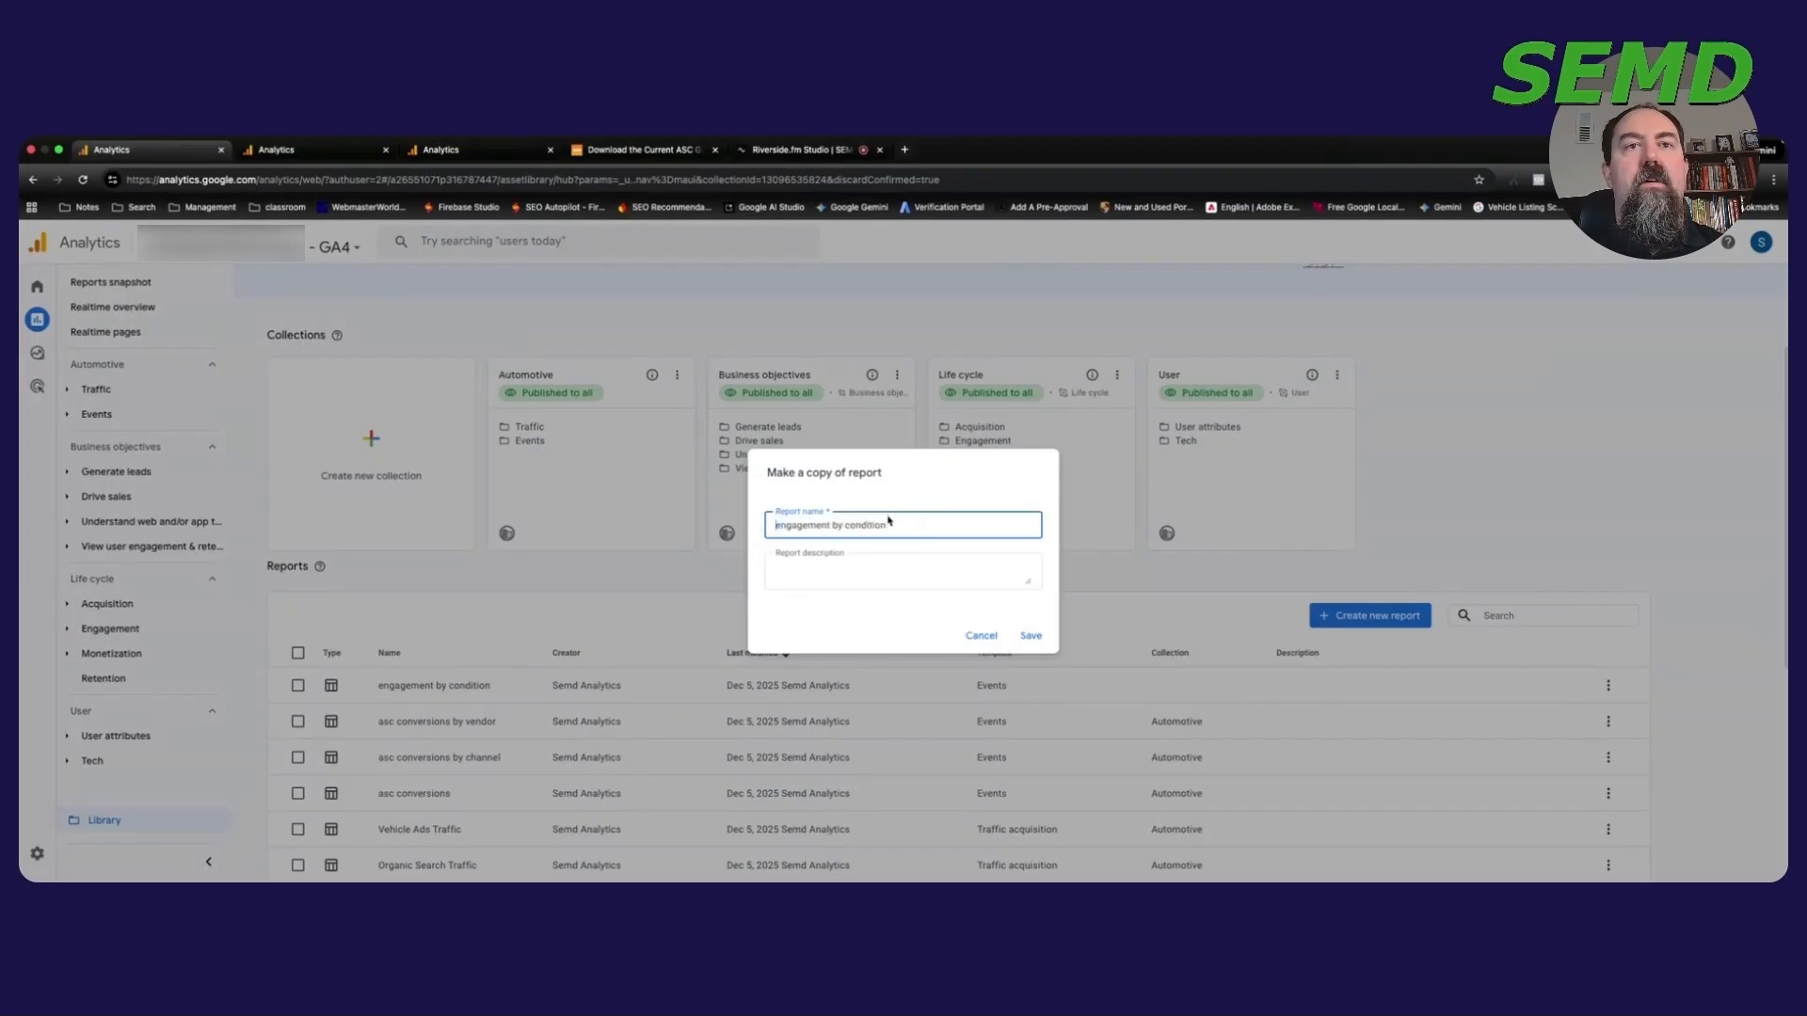
key(alt+shift+Left)
text(model)
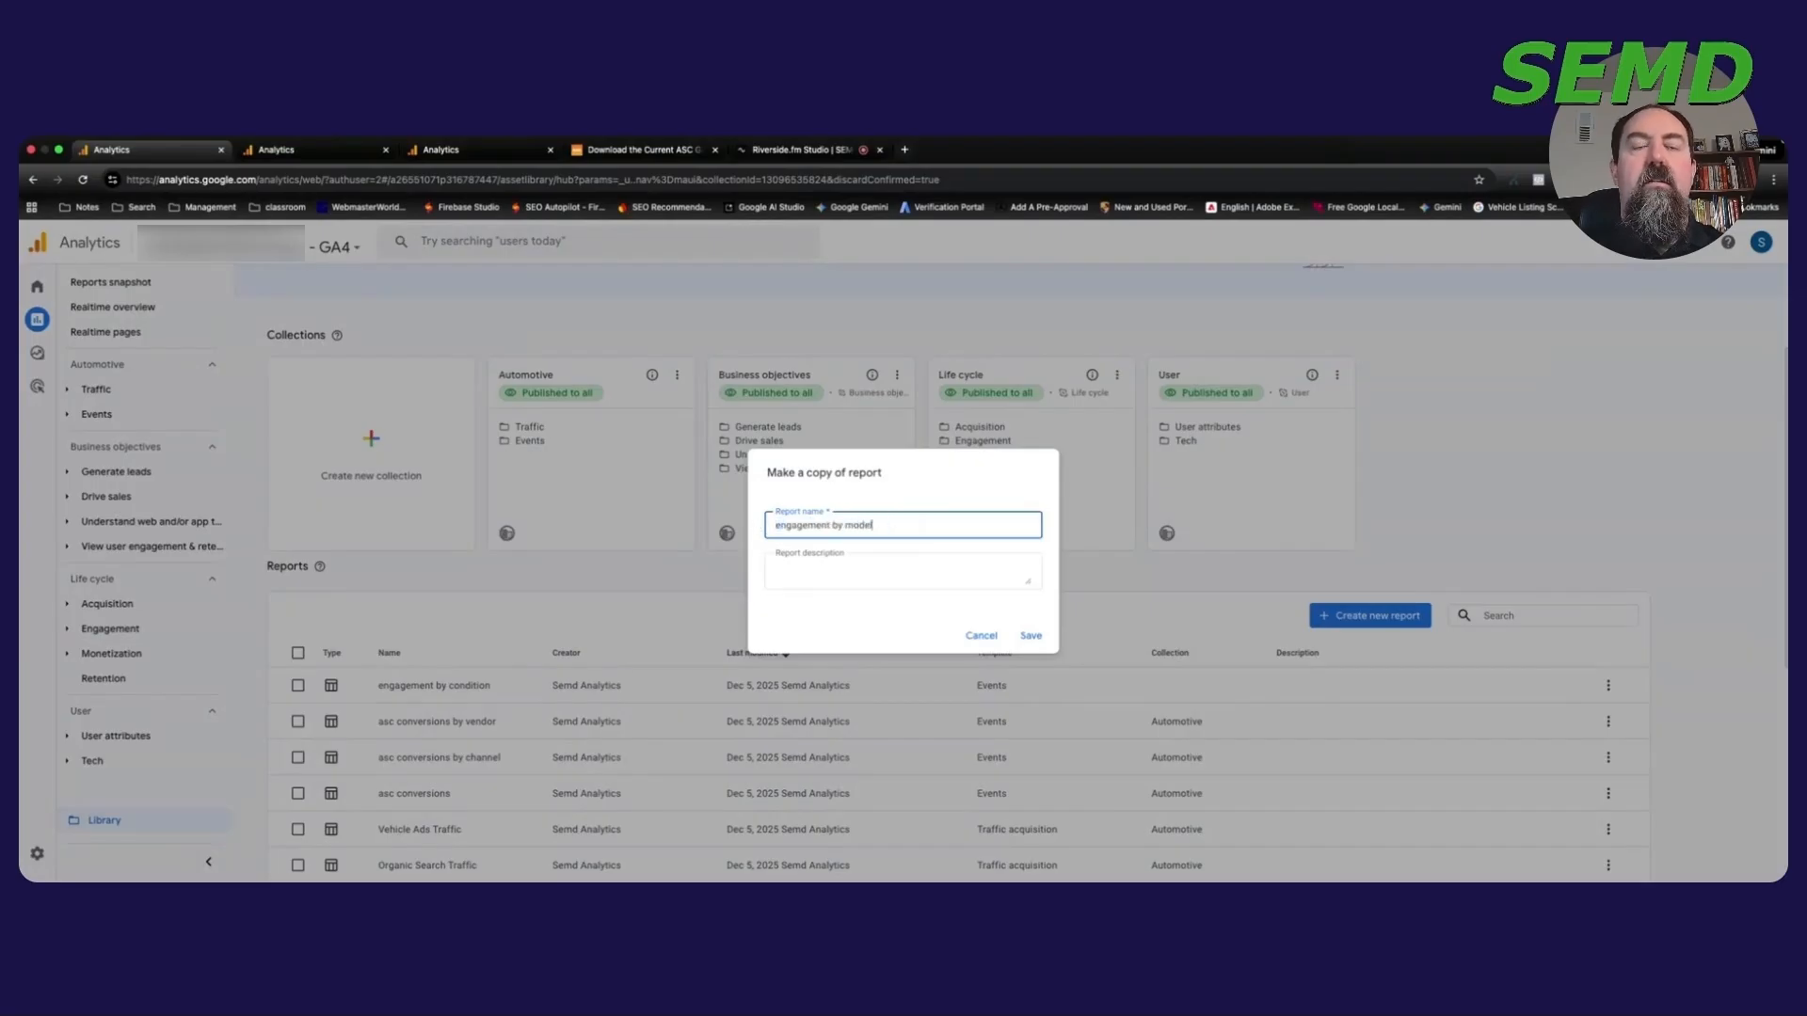
click(1030, 636)
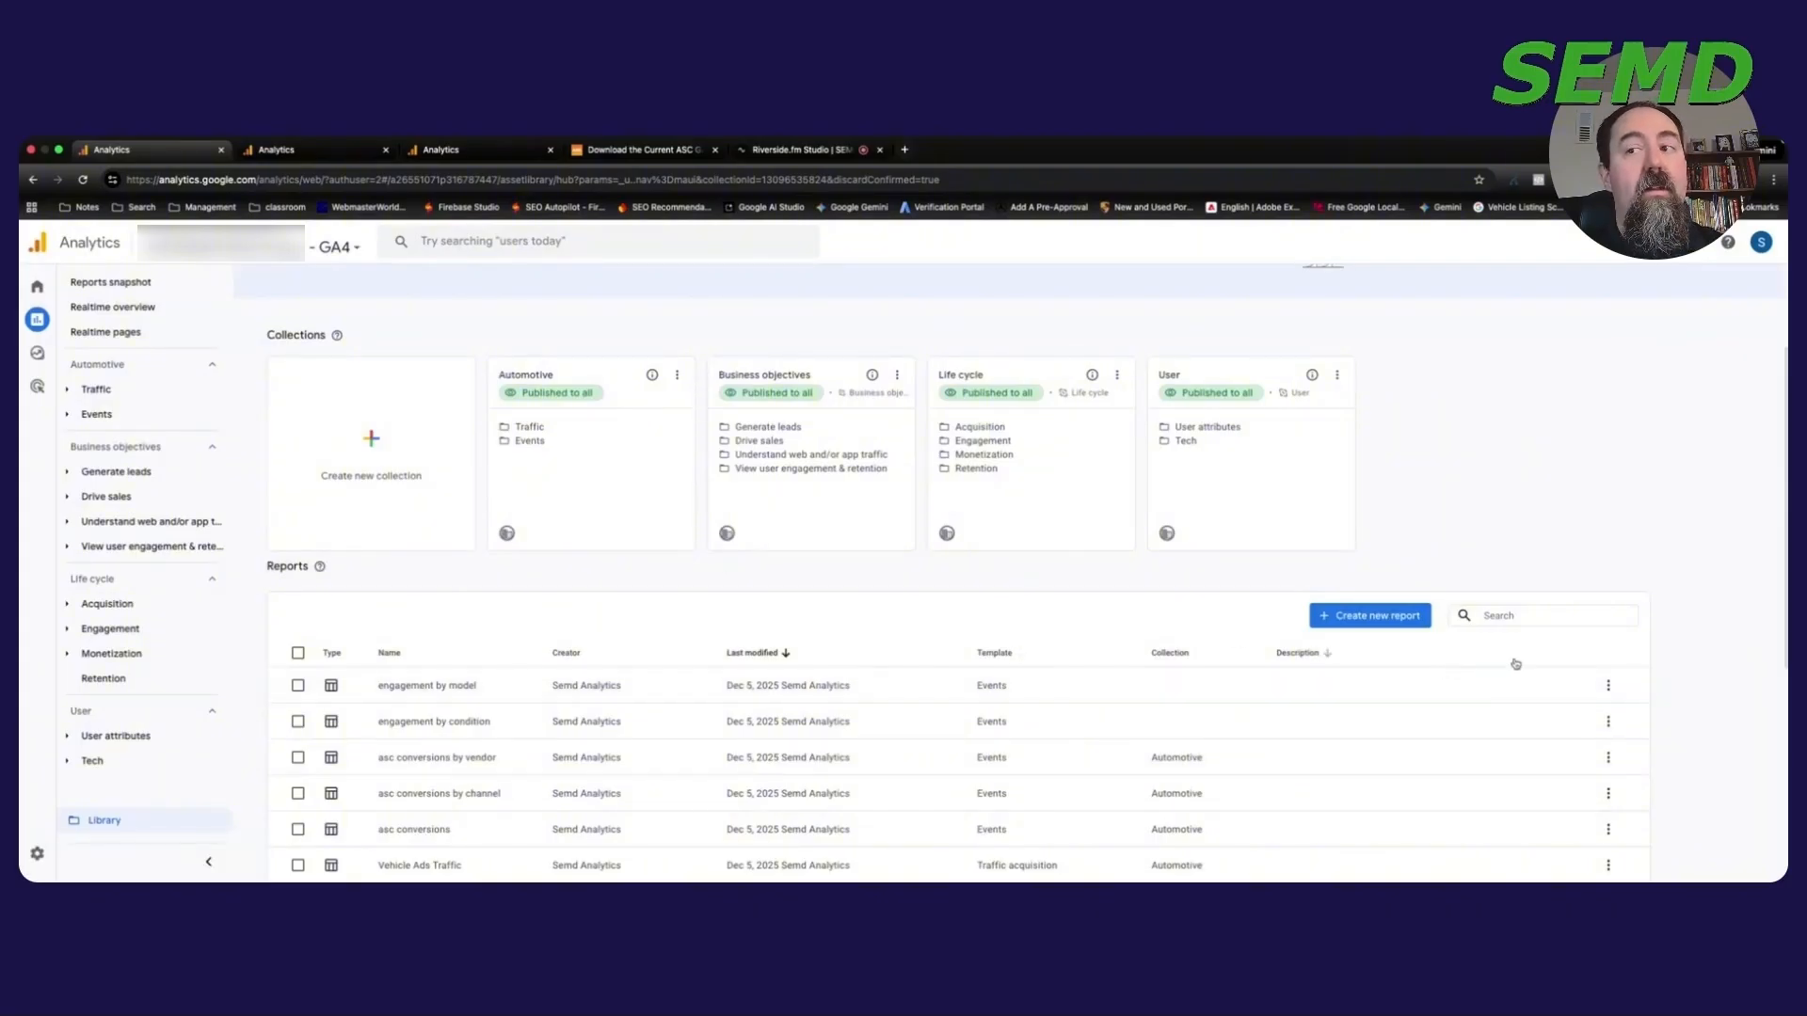
Step: Edit the engagement by model report, making item_model its default primary dimension, and apply the change
click(1608, 685)
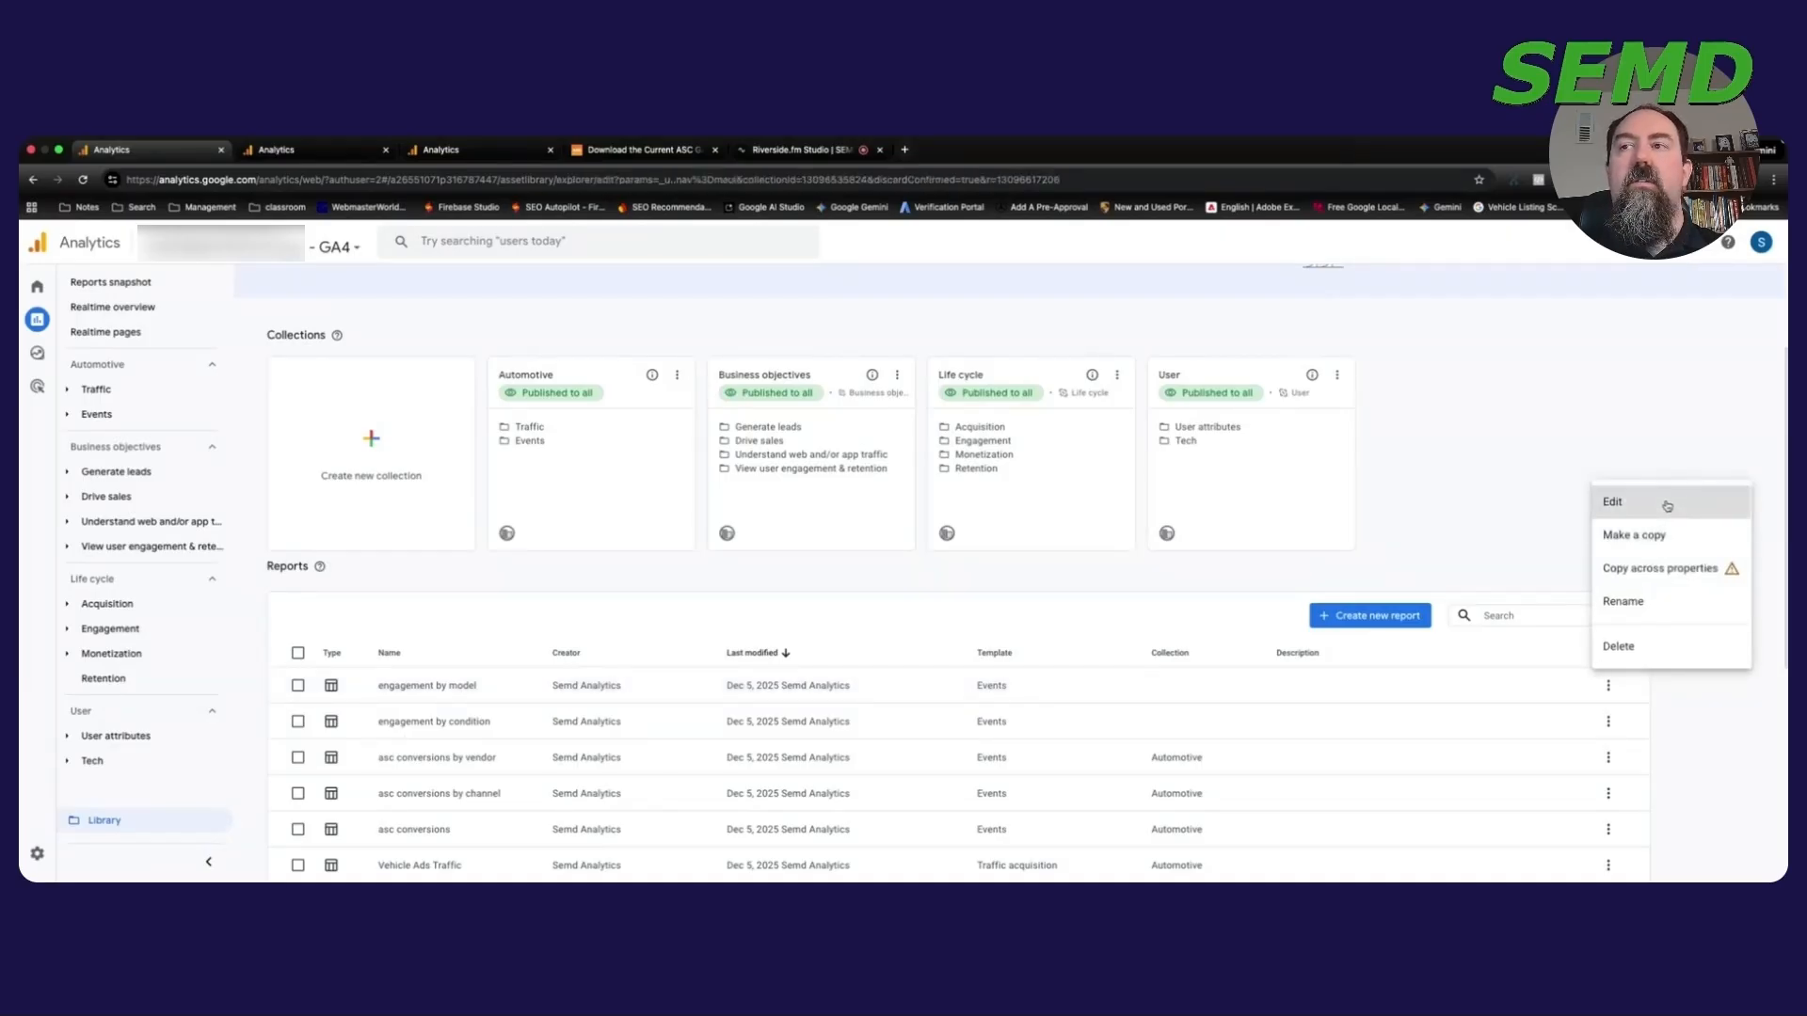
click(1667, 506)
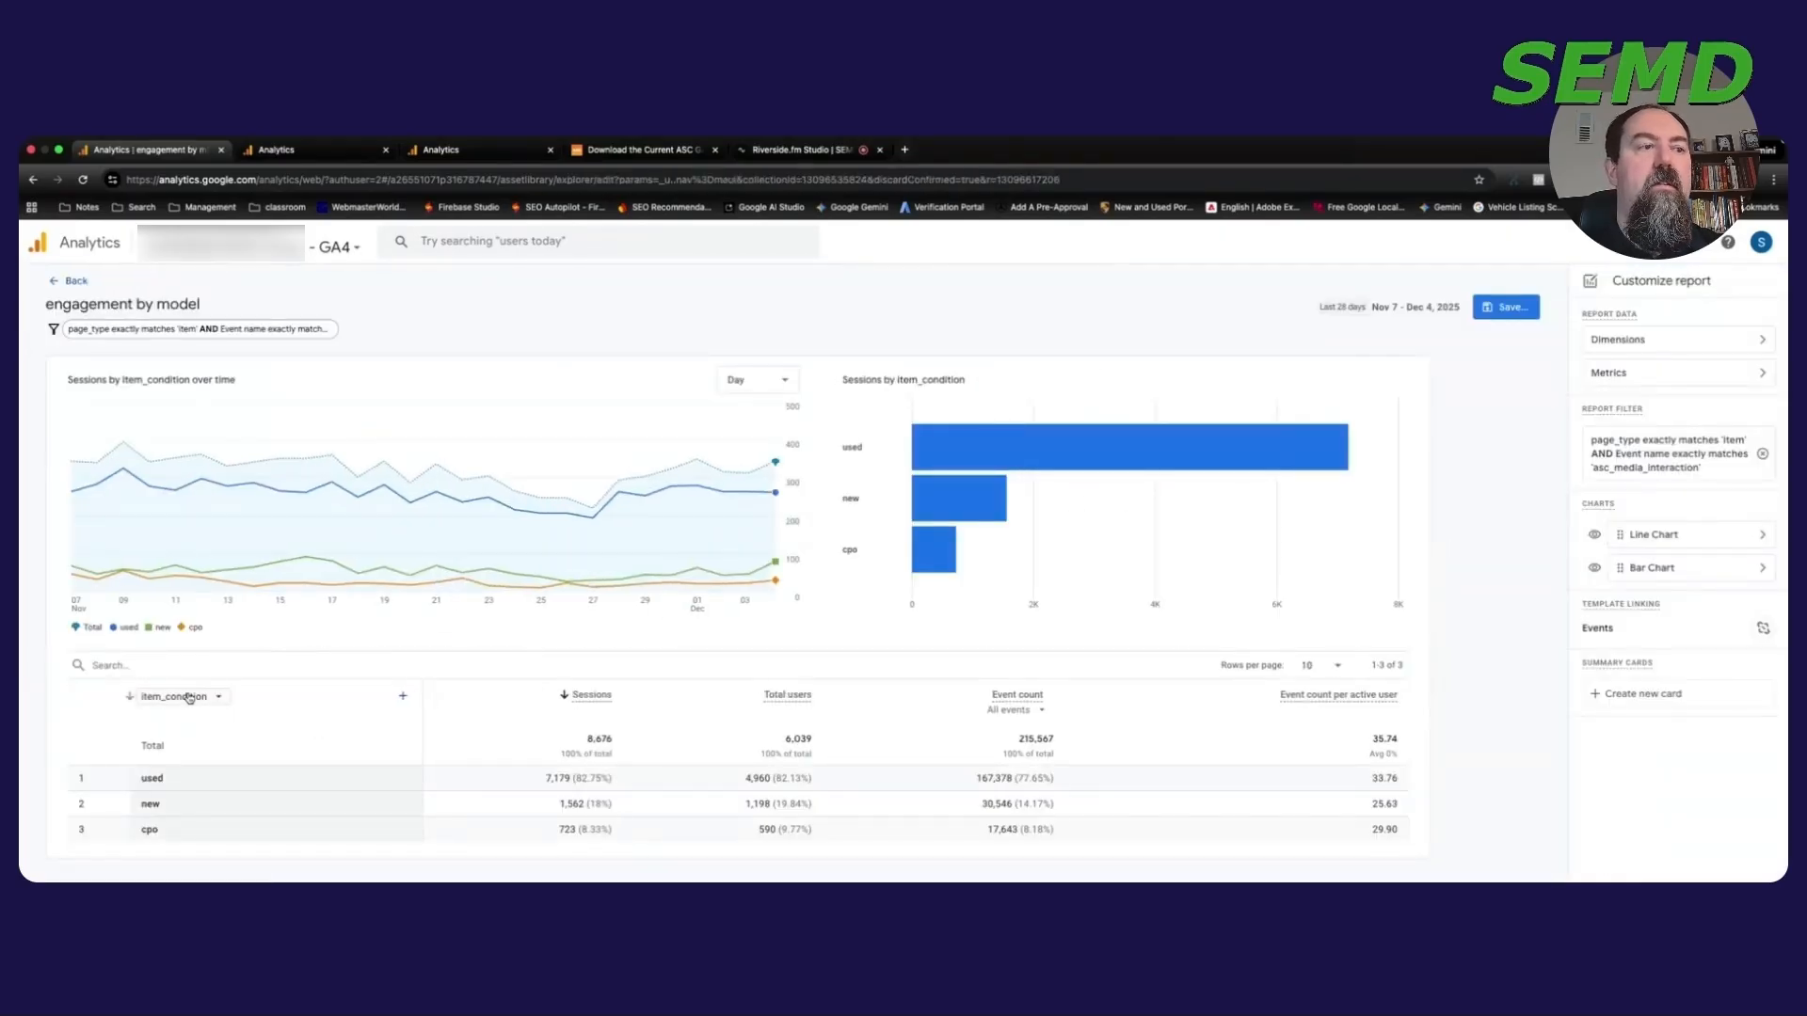
click(1678, 345)
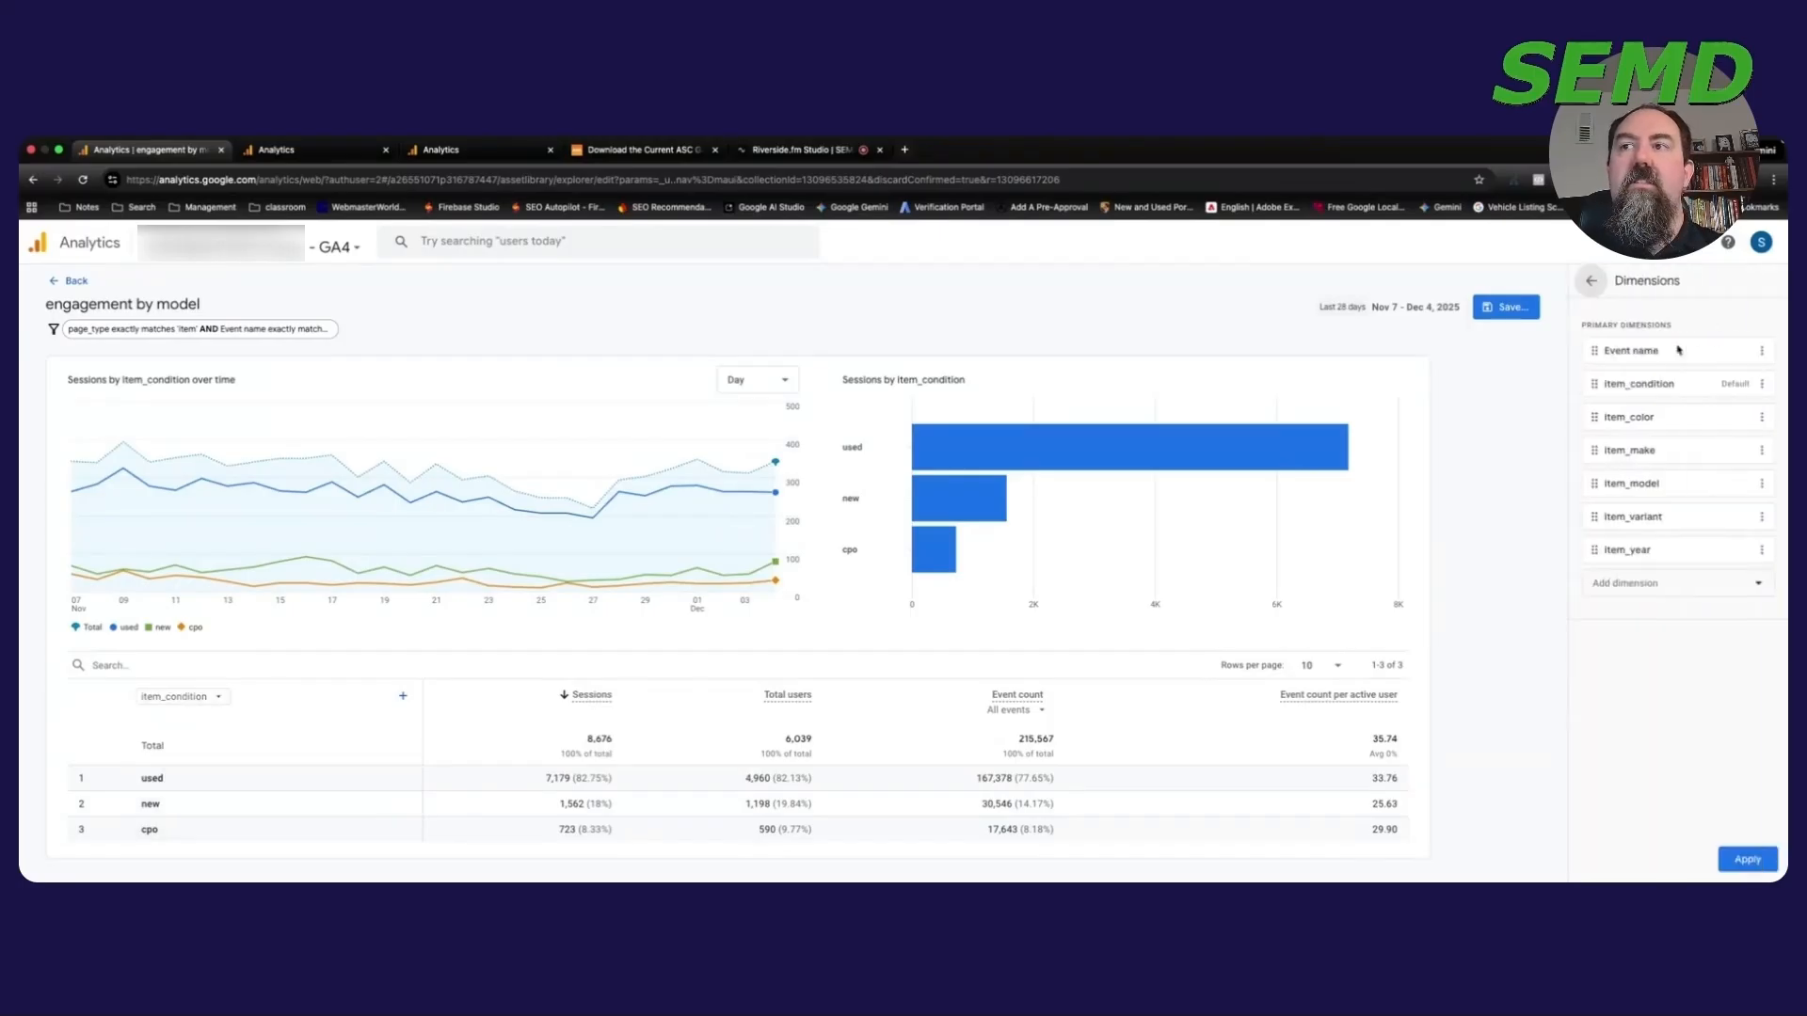
click(1762, 484)
click(1746, 514)
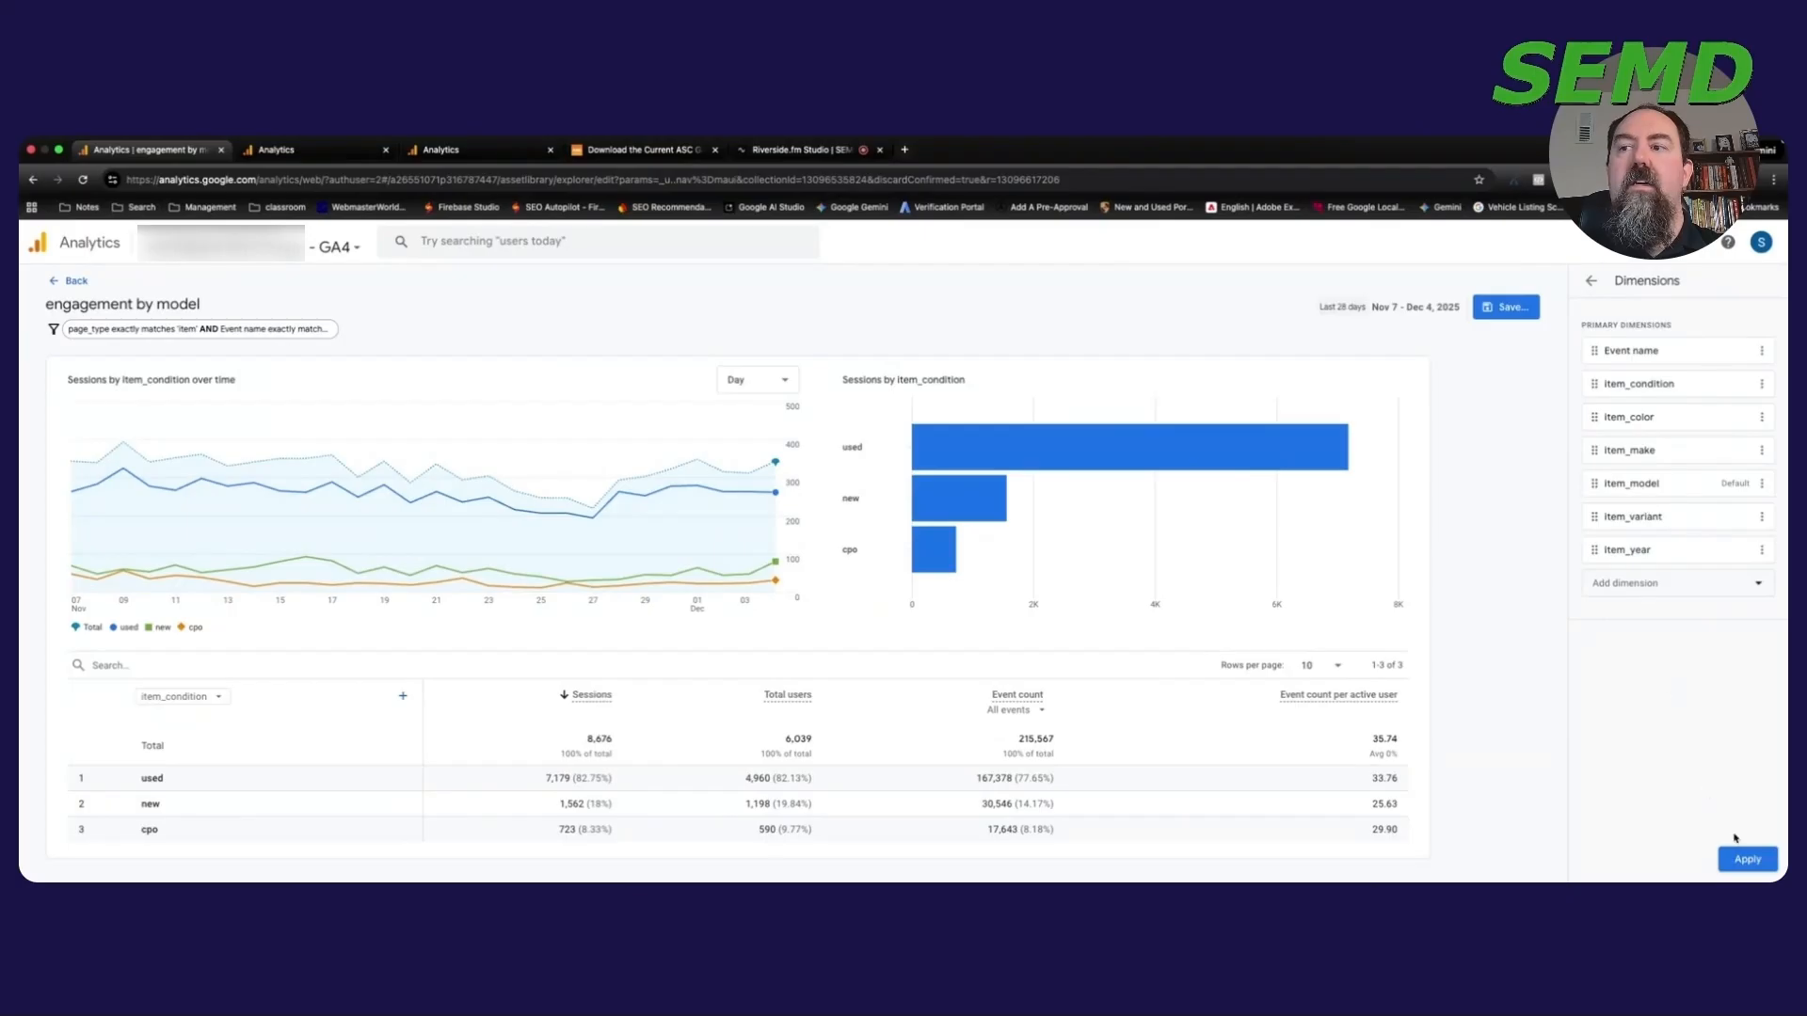
click(1748, 859)
Step: Examine event count and event count per active user for silverado_1500, and compare the per-user figure with qx60
scroll(668, 676, down, 1)
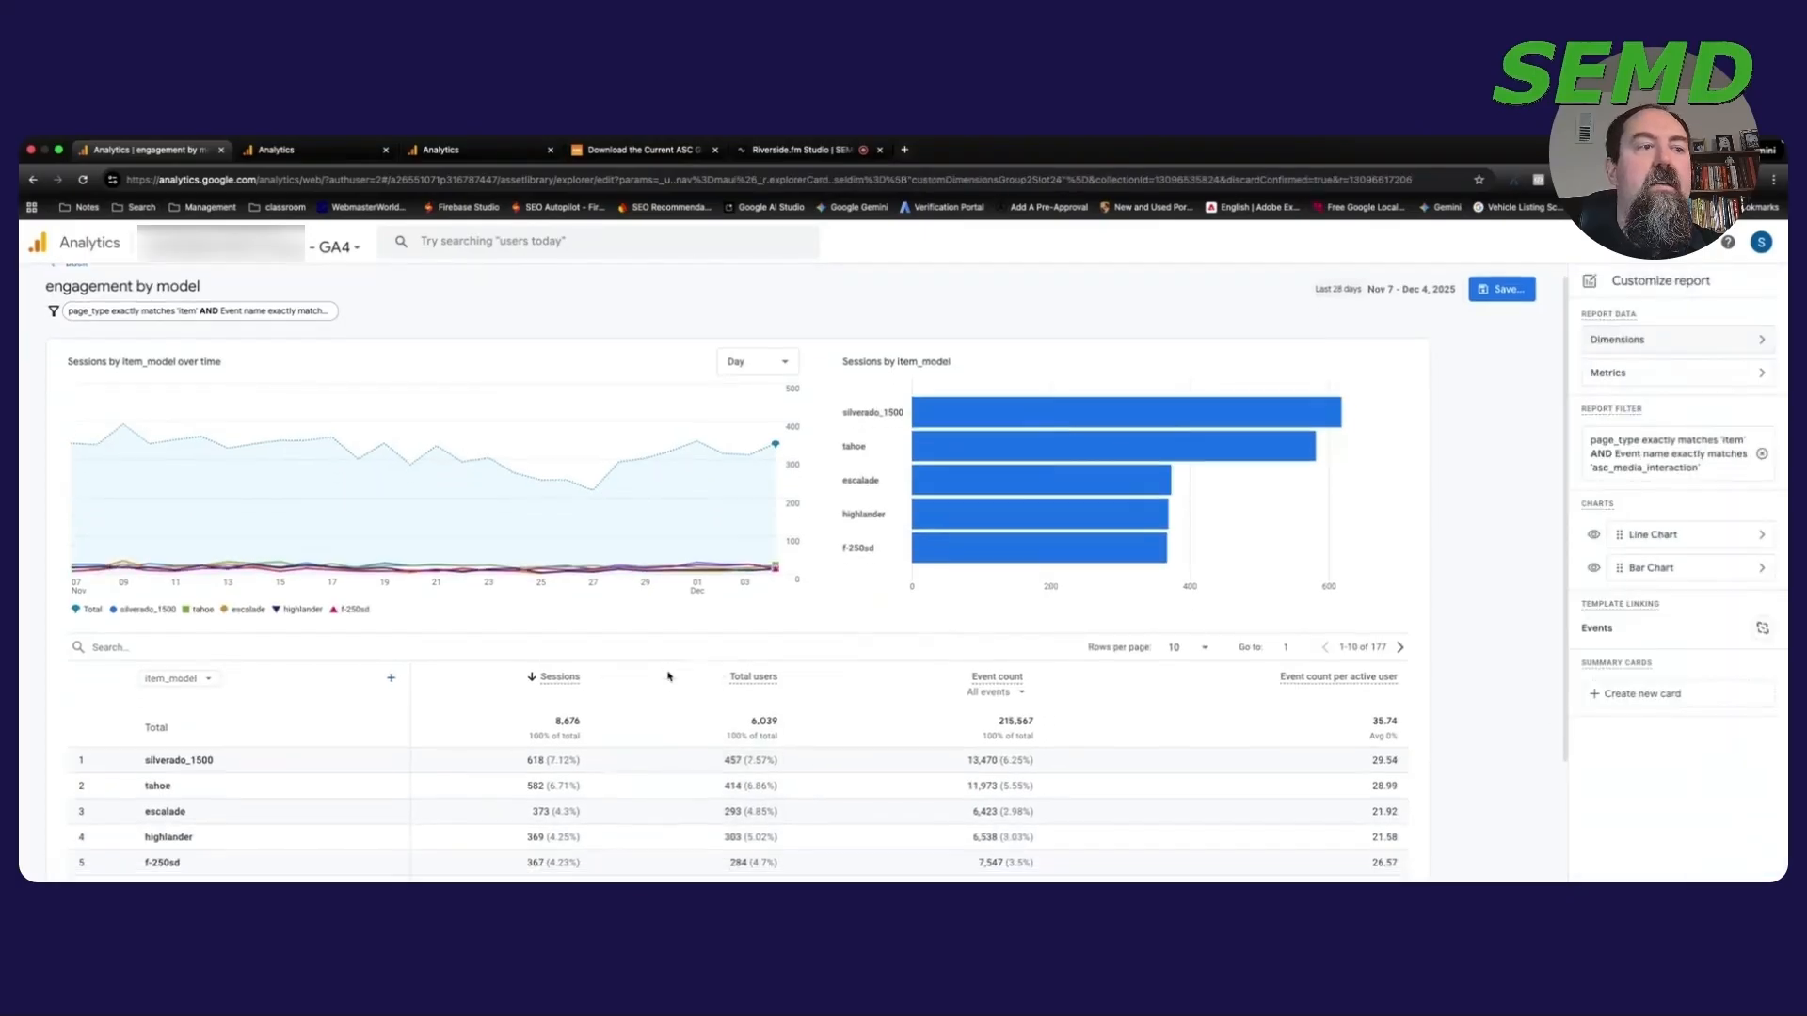
scroll(669, 676, down, 3)
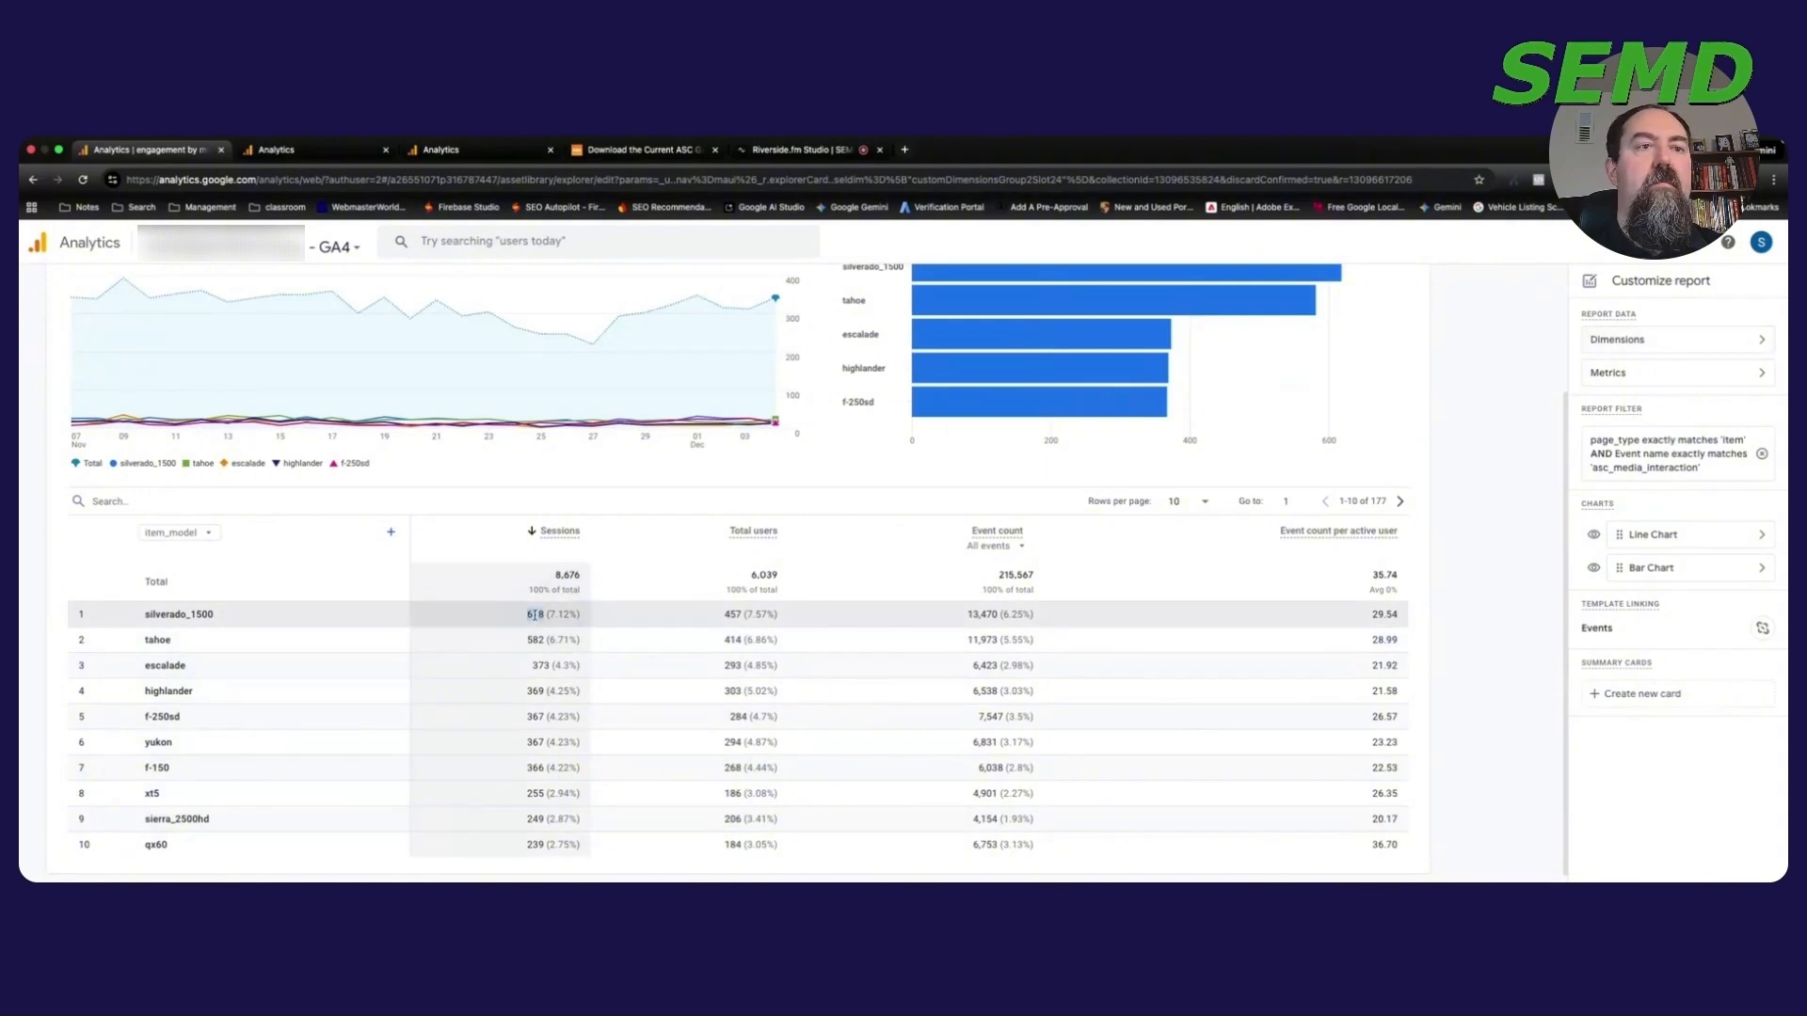
double_click(993, 612)
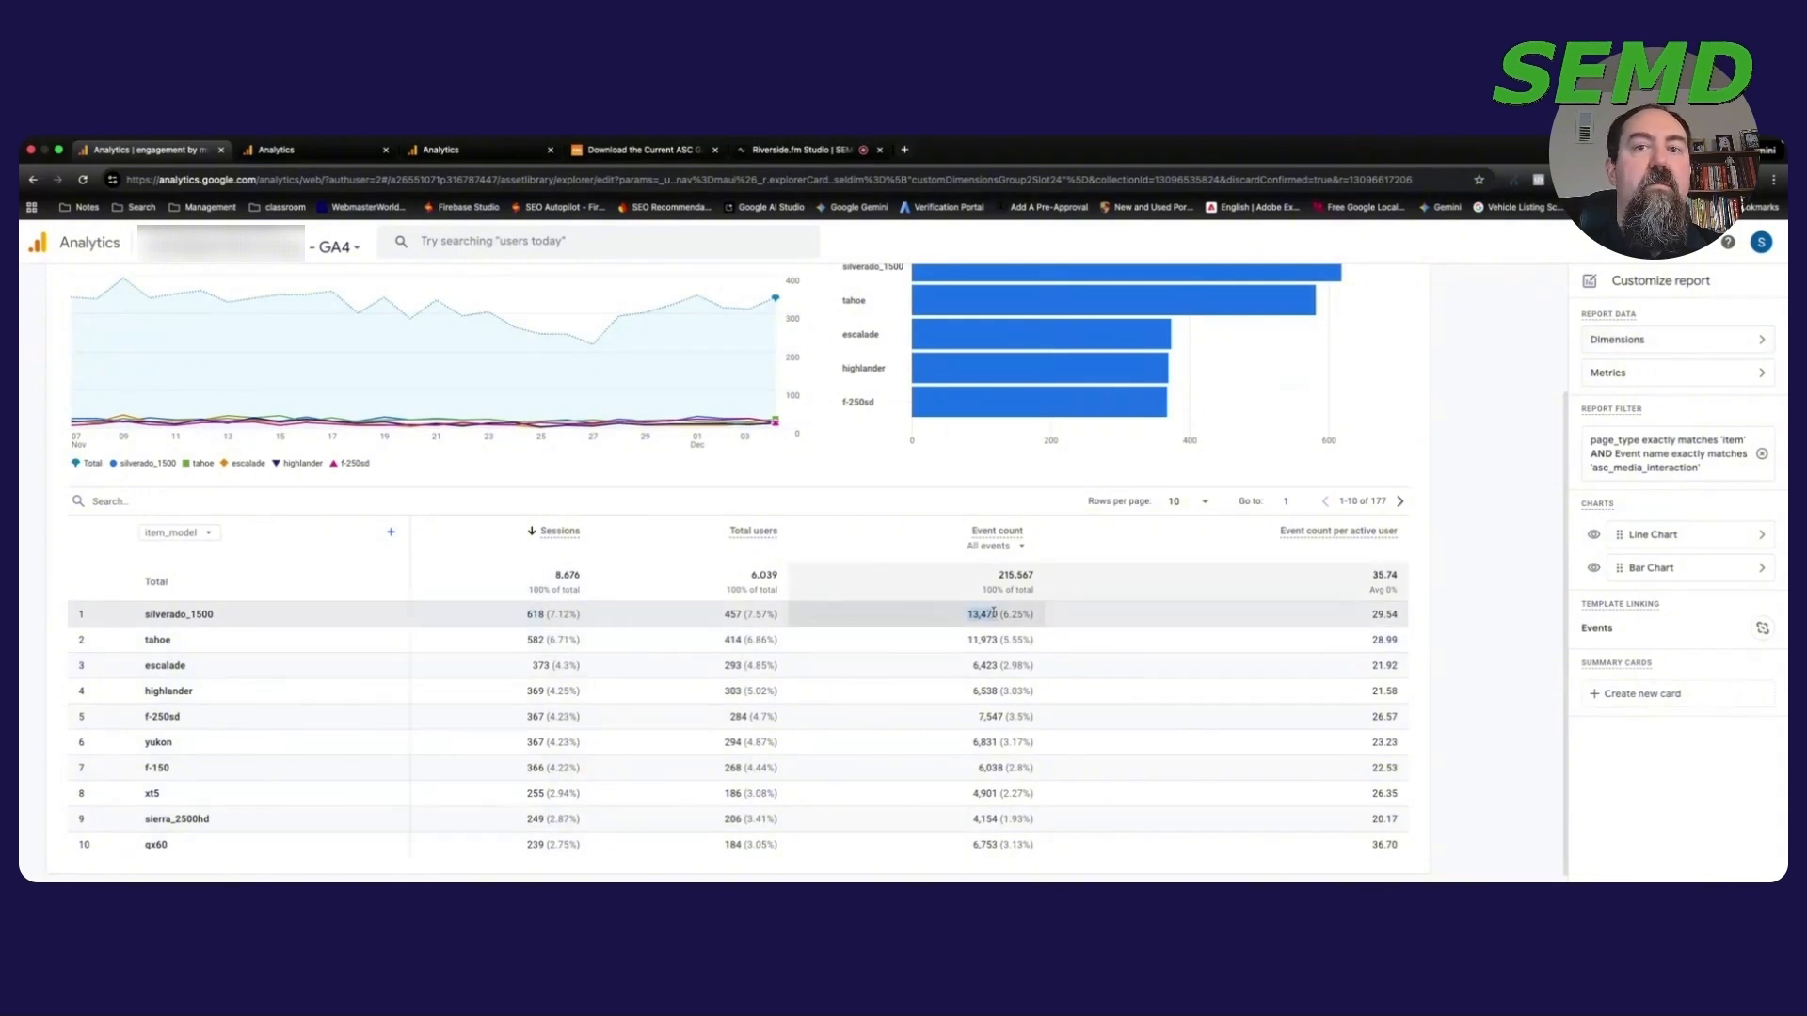
click(994, 613)
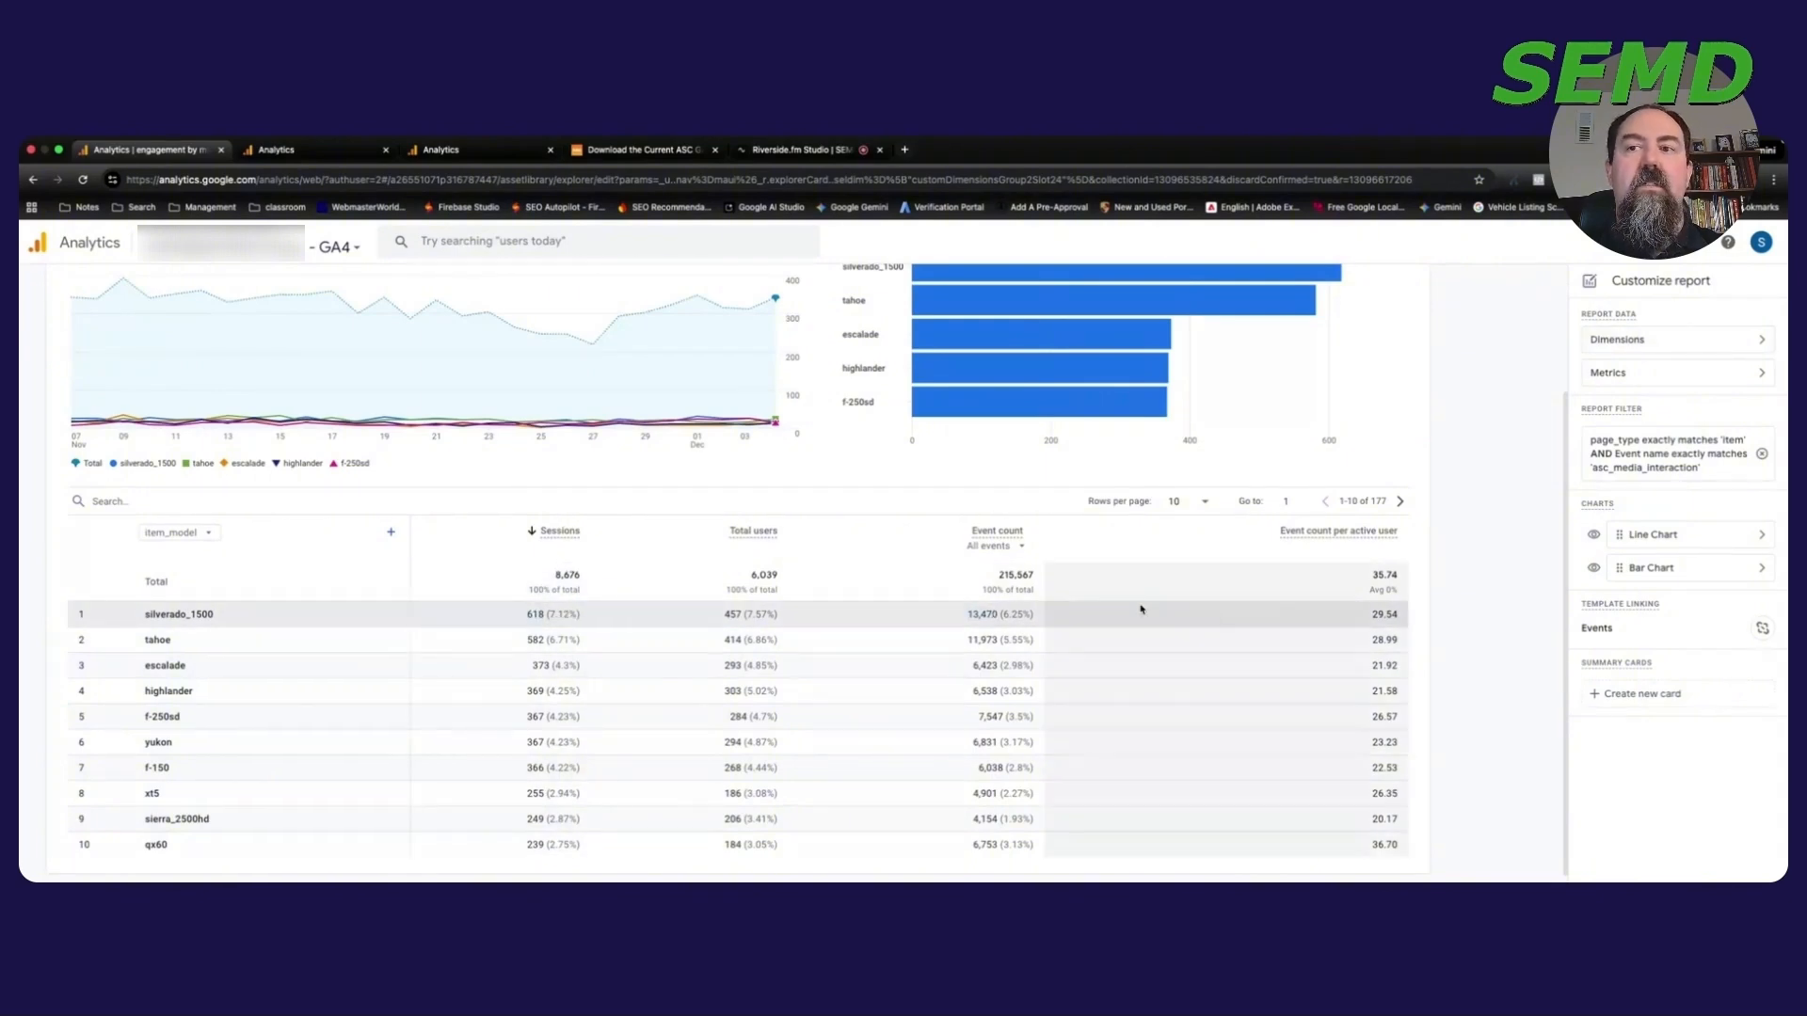
double_click(1386, 613)
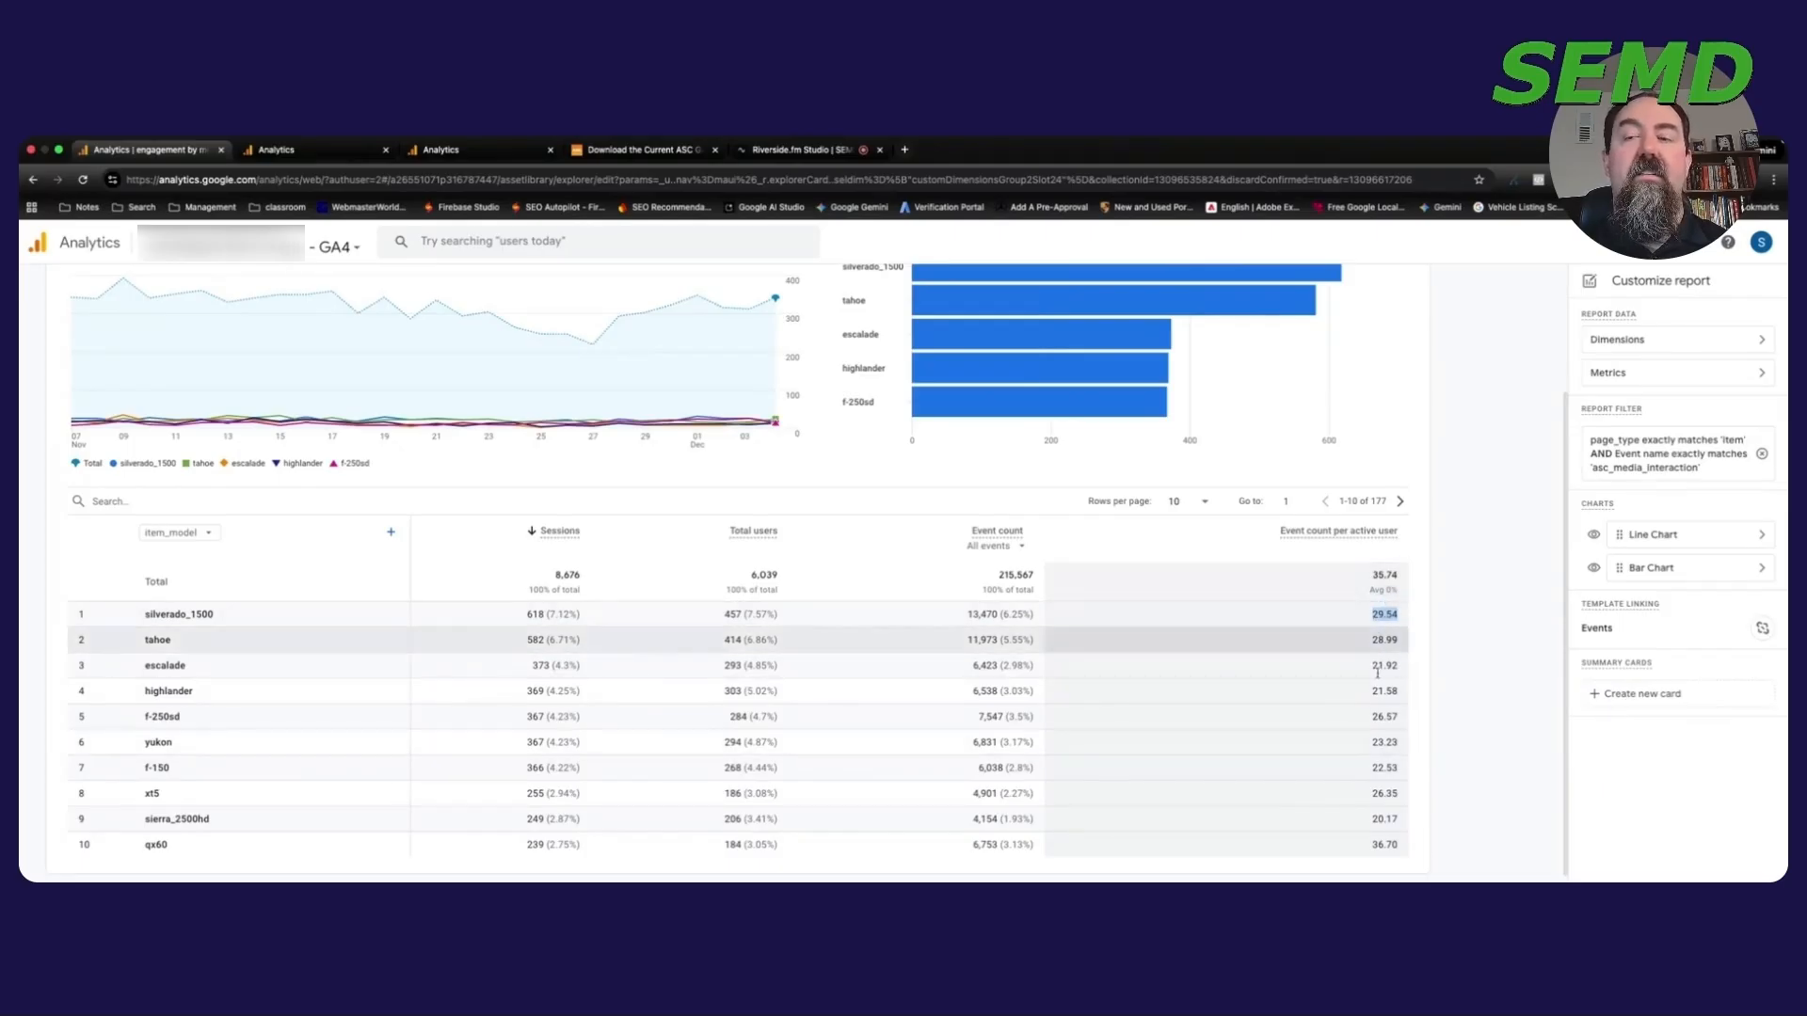
double_click(1382, 845)
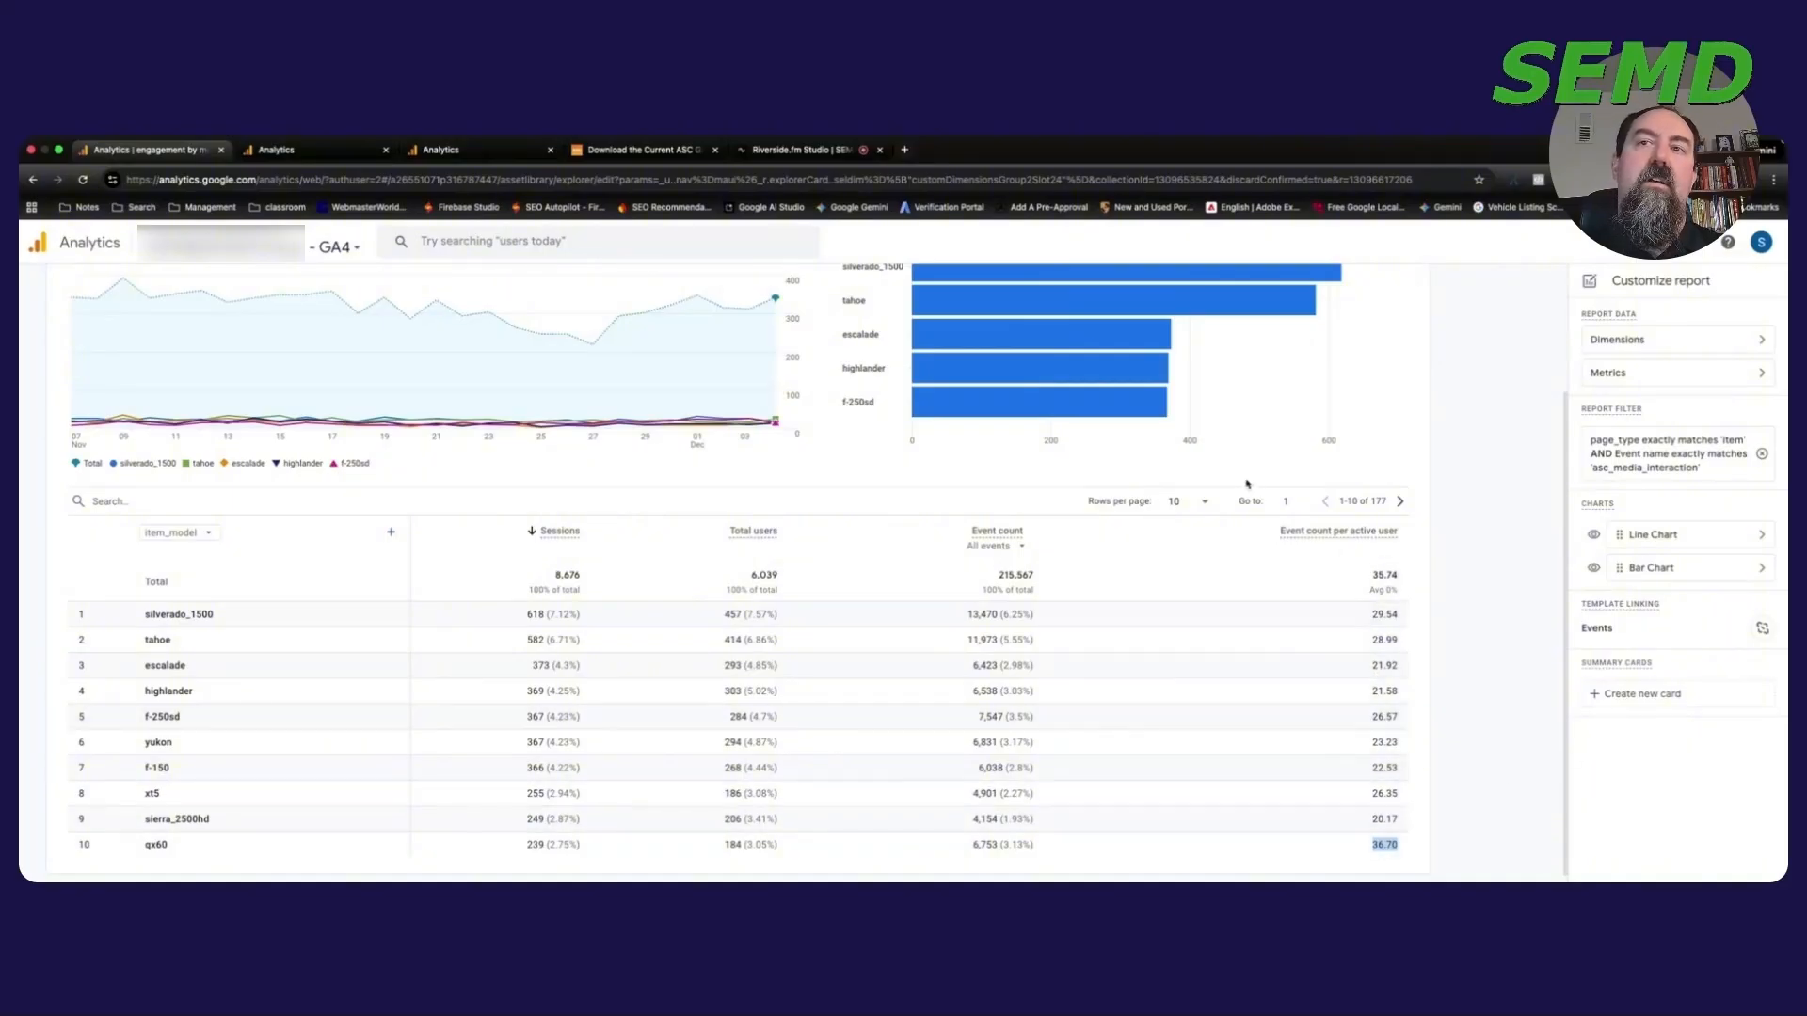
Step: Show 50 rows per page in the item_model table and review the longer list of models
click(1188, 501)
click(1188, 603)
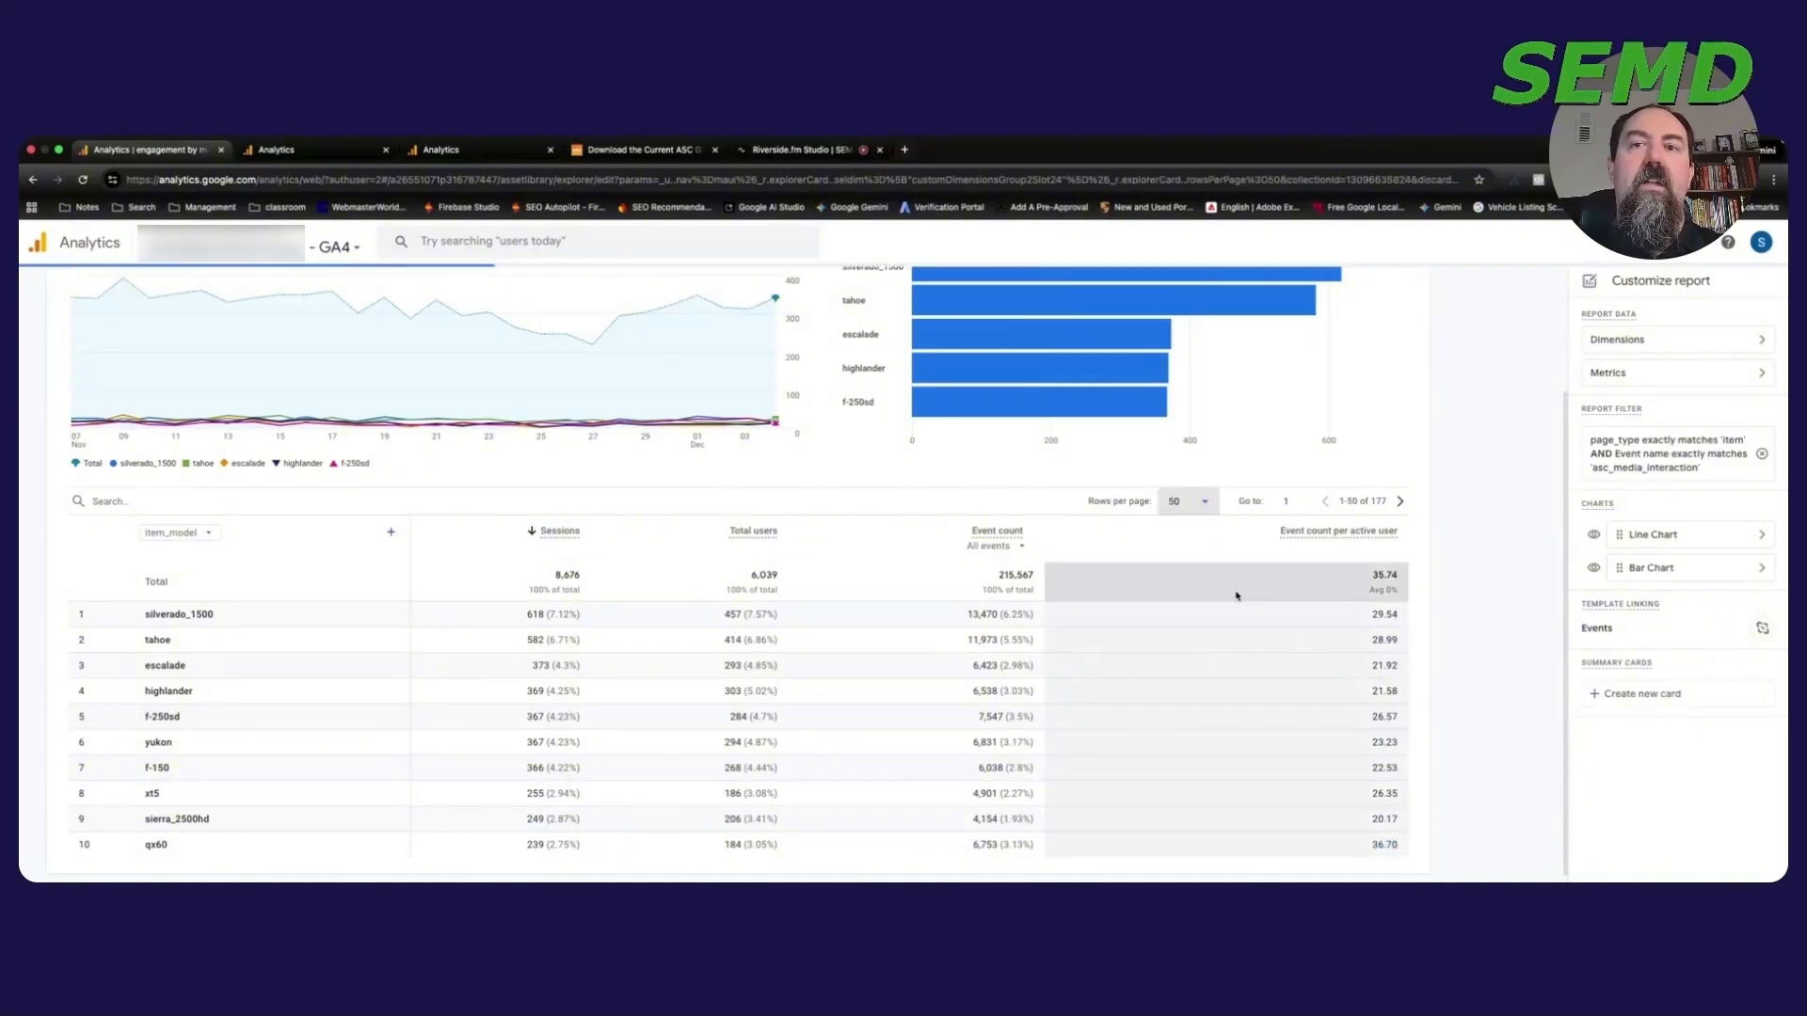
scroll(392, 667, down, 2)
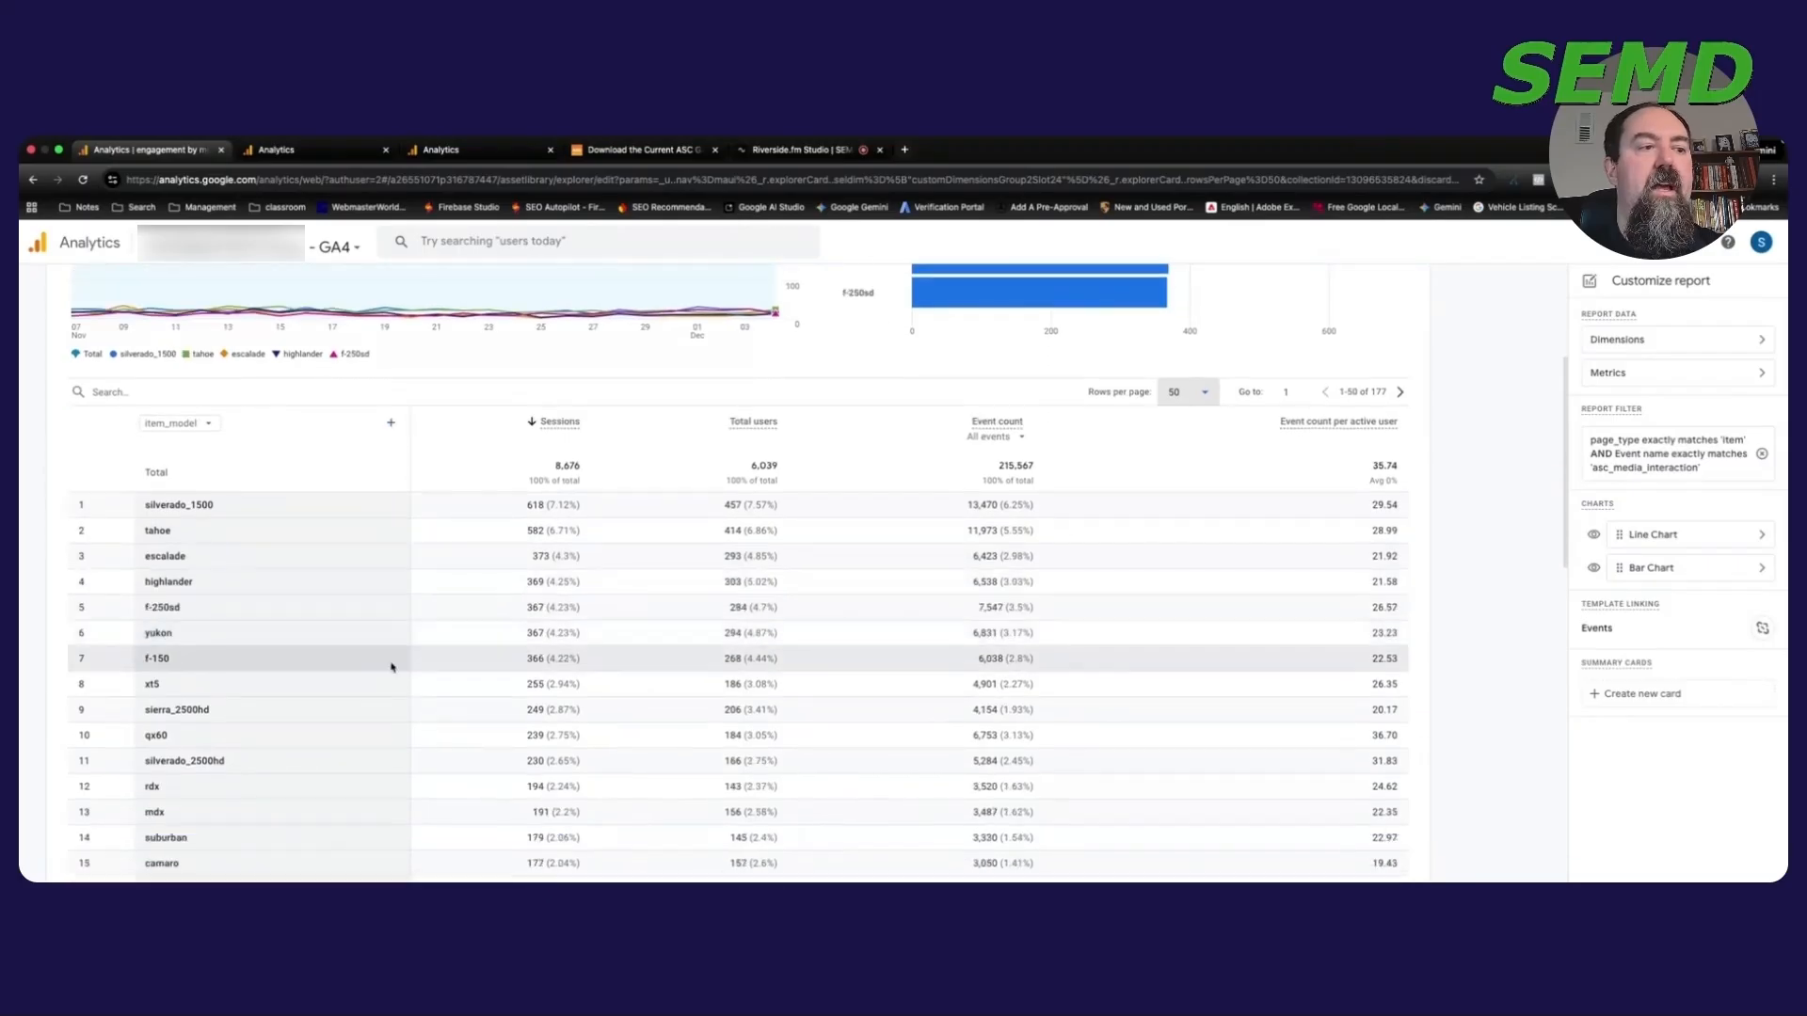
scroll(392, 667, down, 1)
scroll(1044, 847, down, 1)
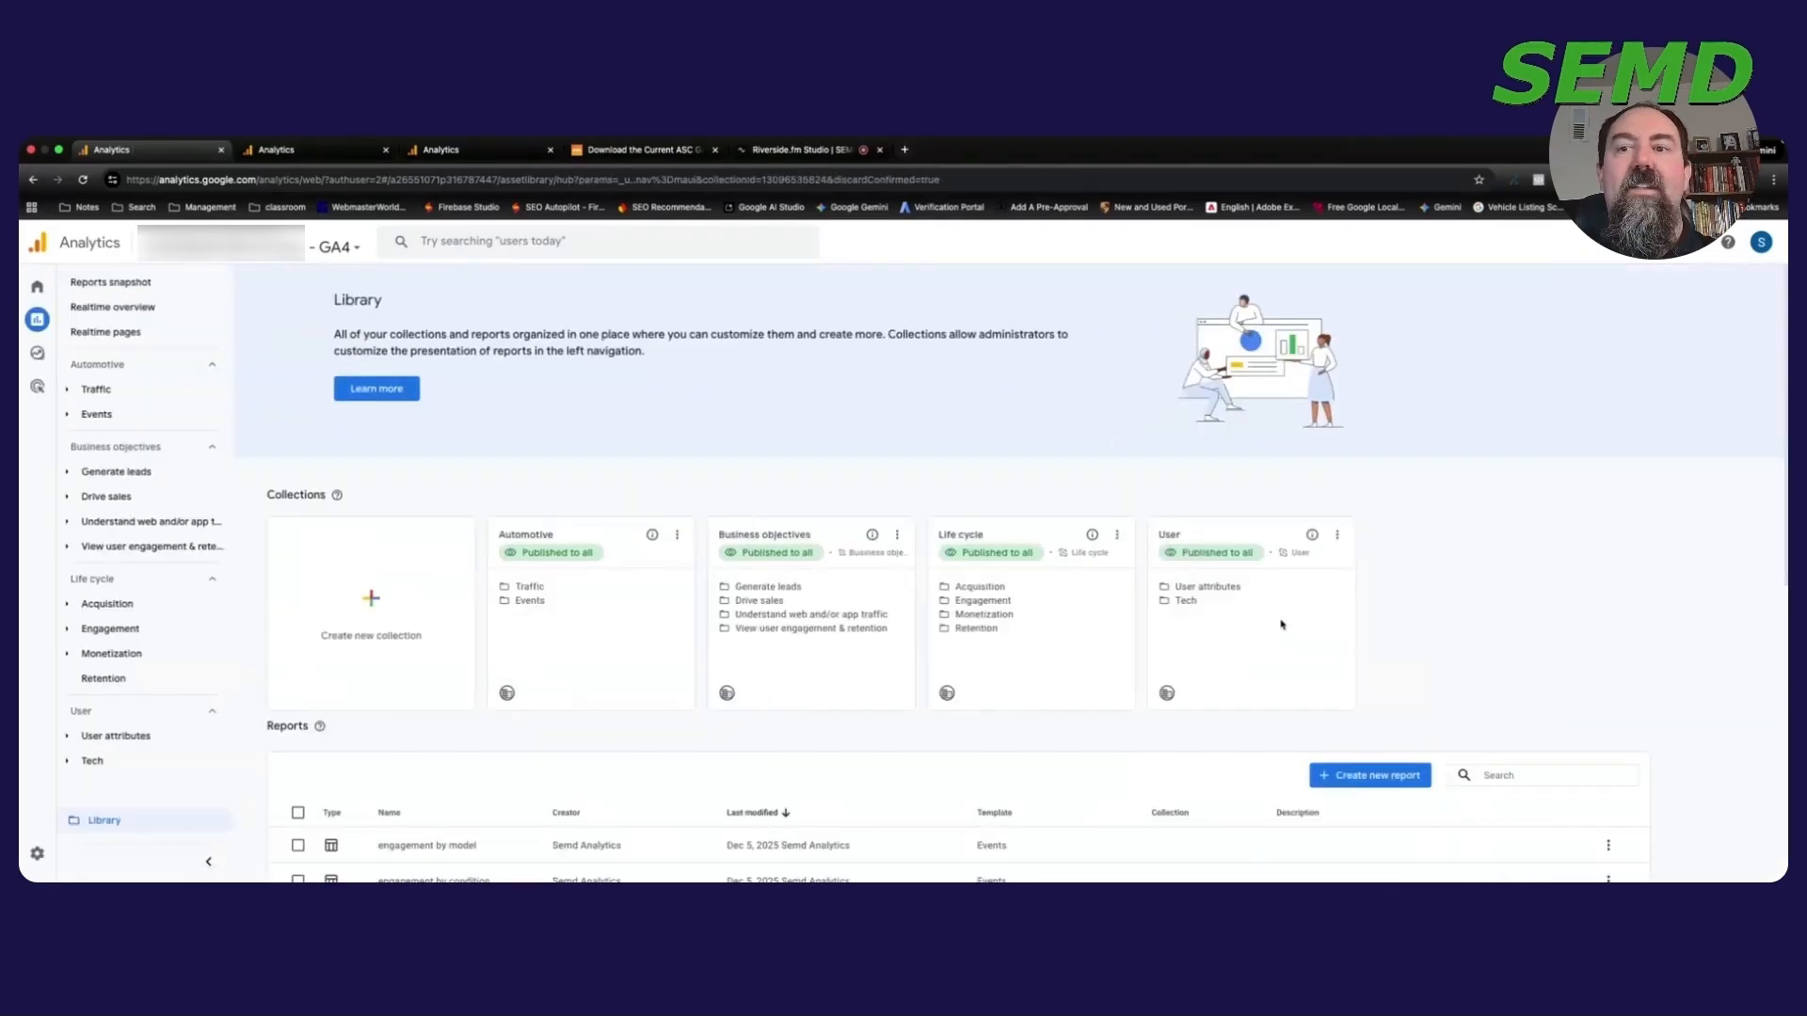
Step: Make another copy of the engagement by condition report in the library, named "engagement by channel"
scroll(1511, 586, down, 1)
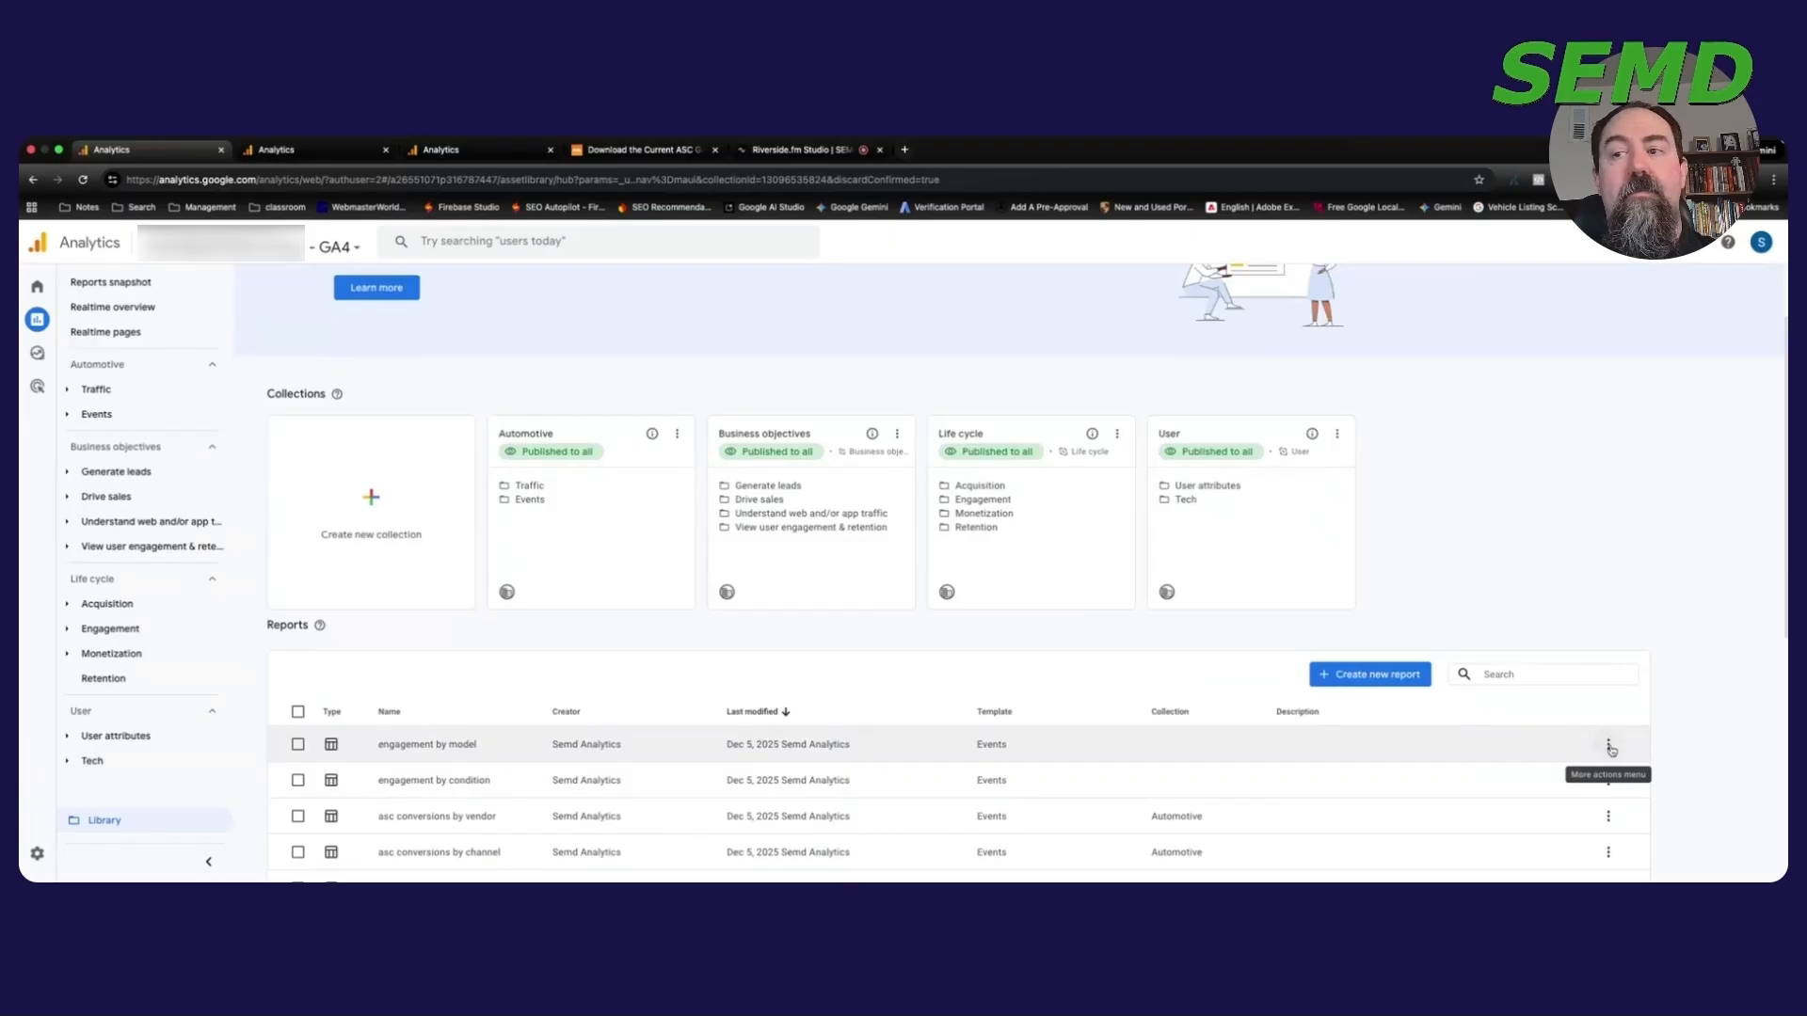
click(1609, 781)
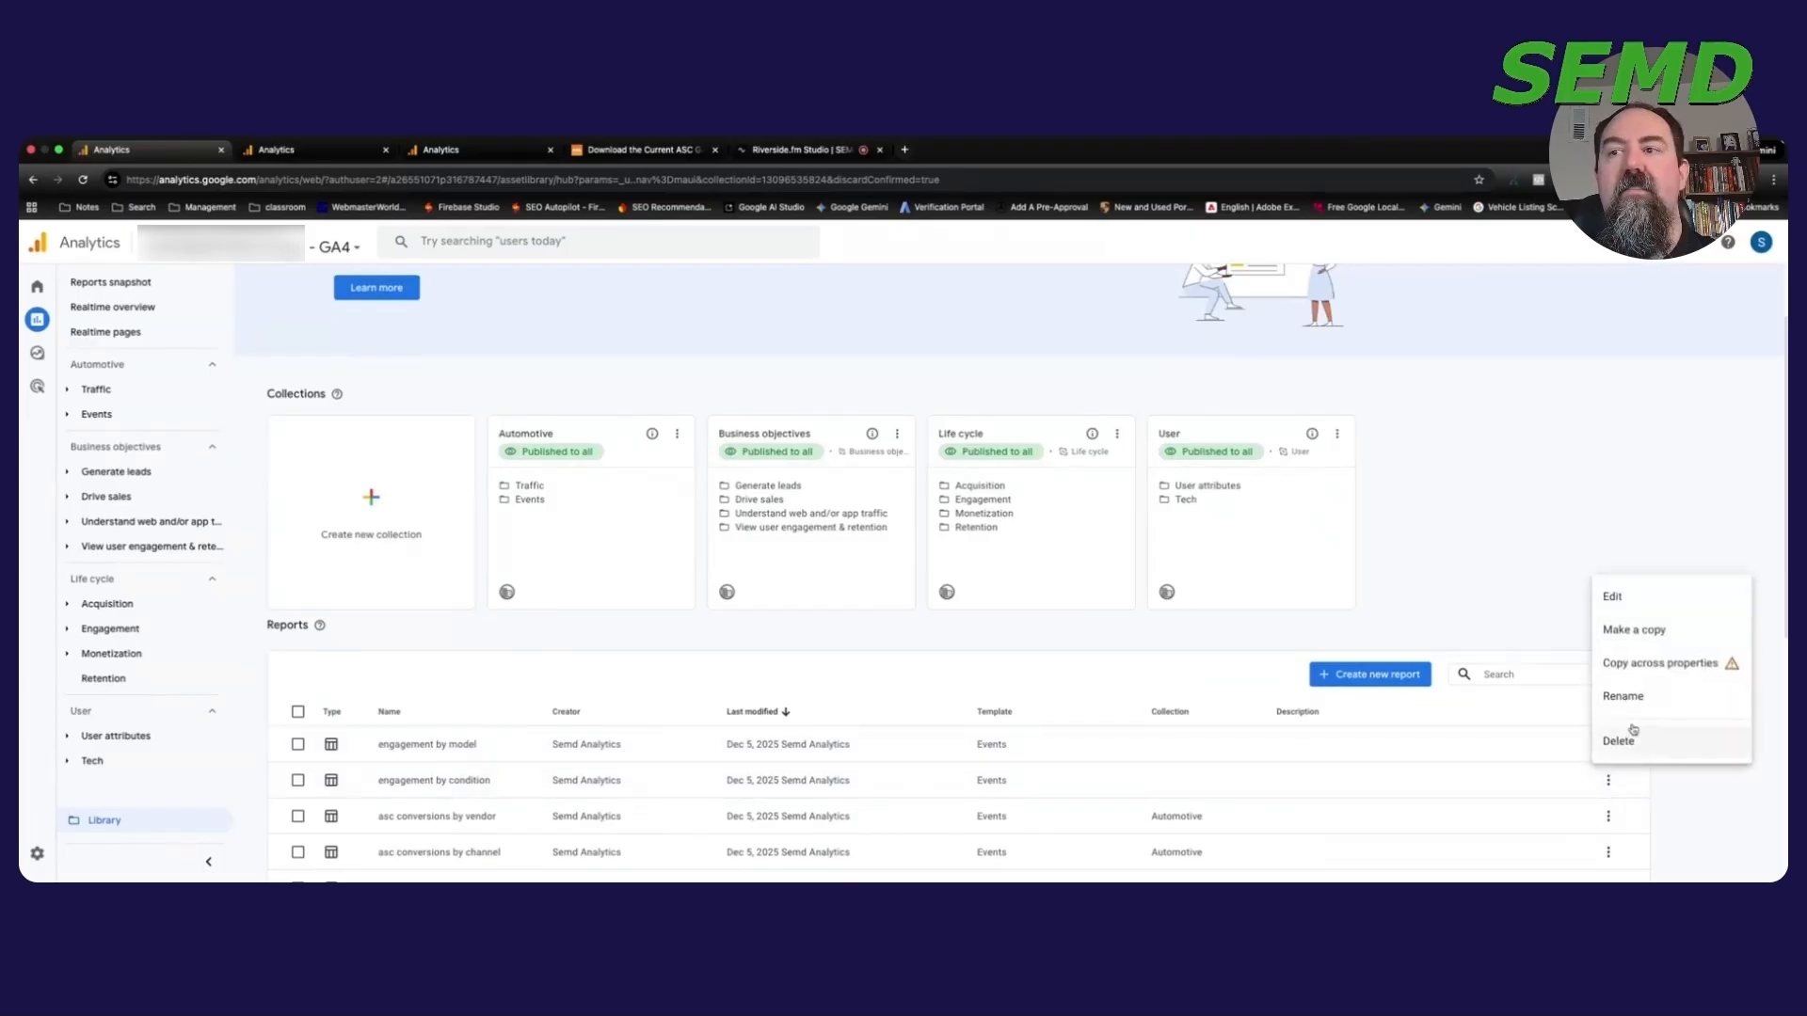
click(1625, 629)
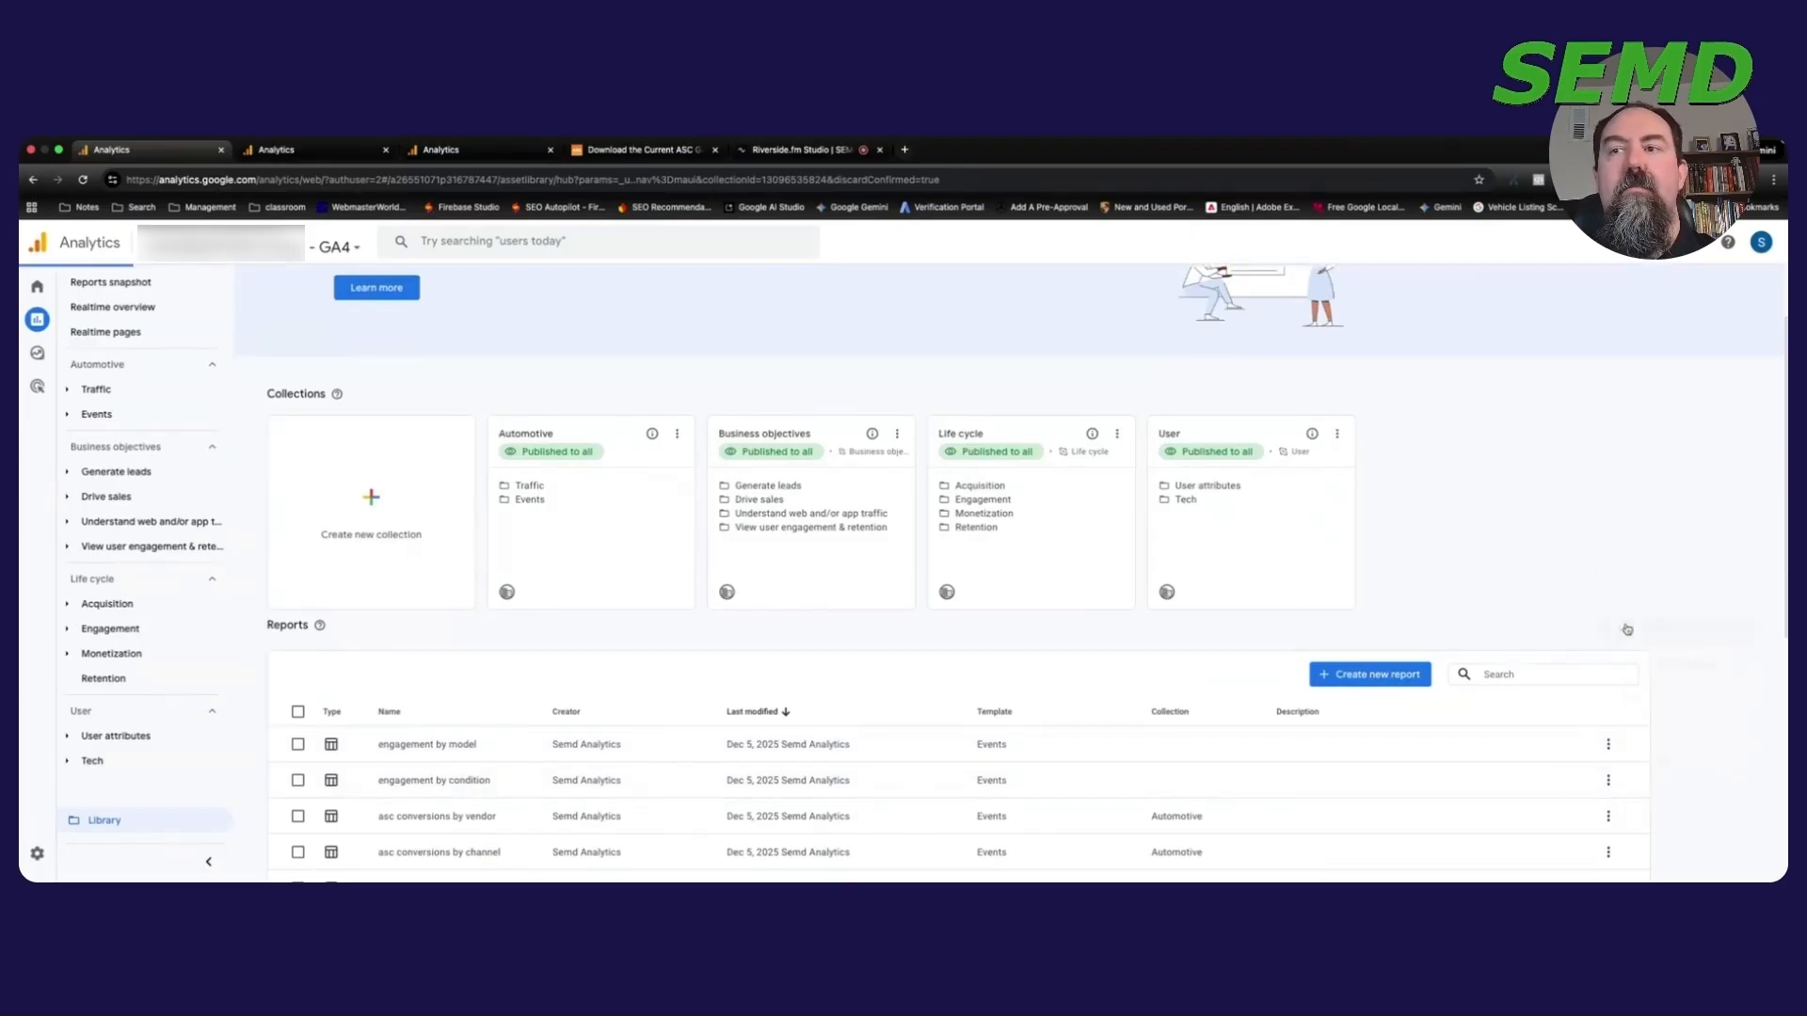
drag(812, 524, 915, 532)
key(BackSpace)
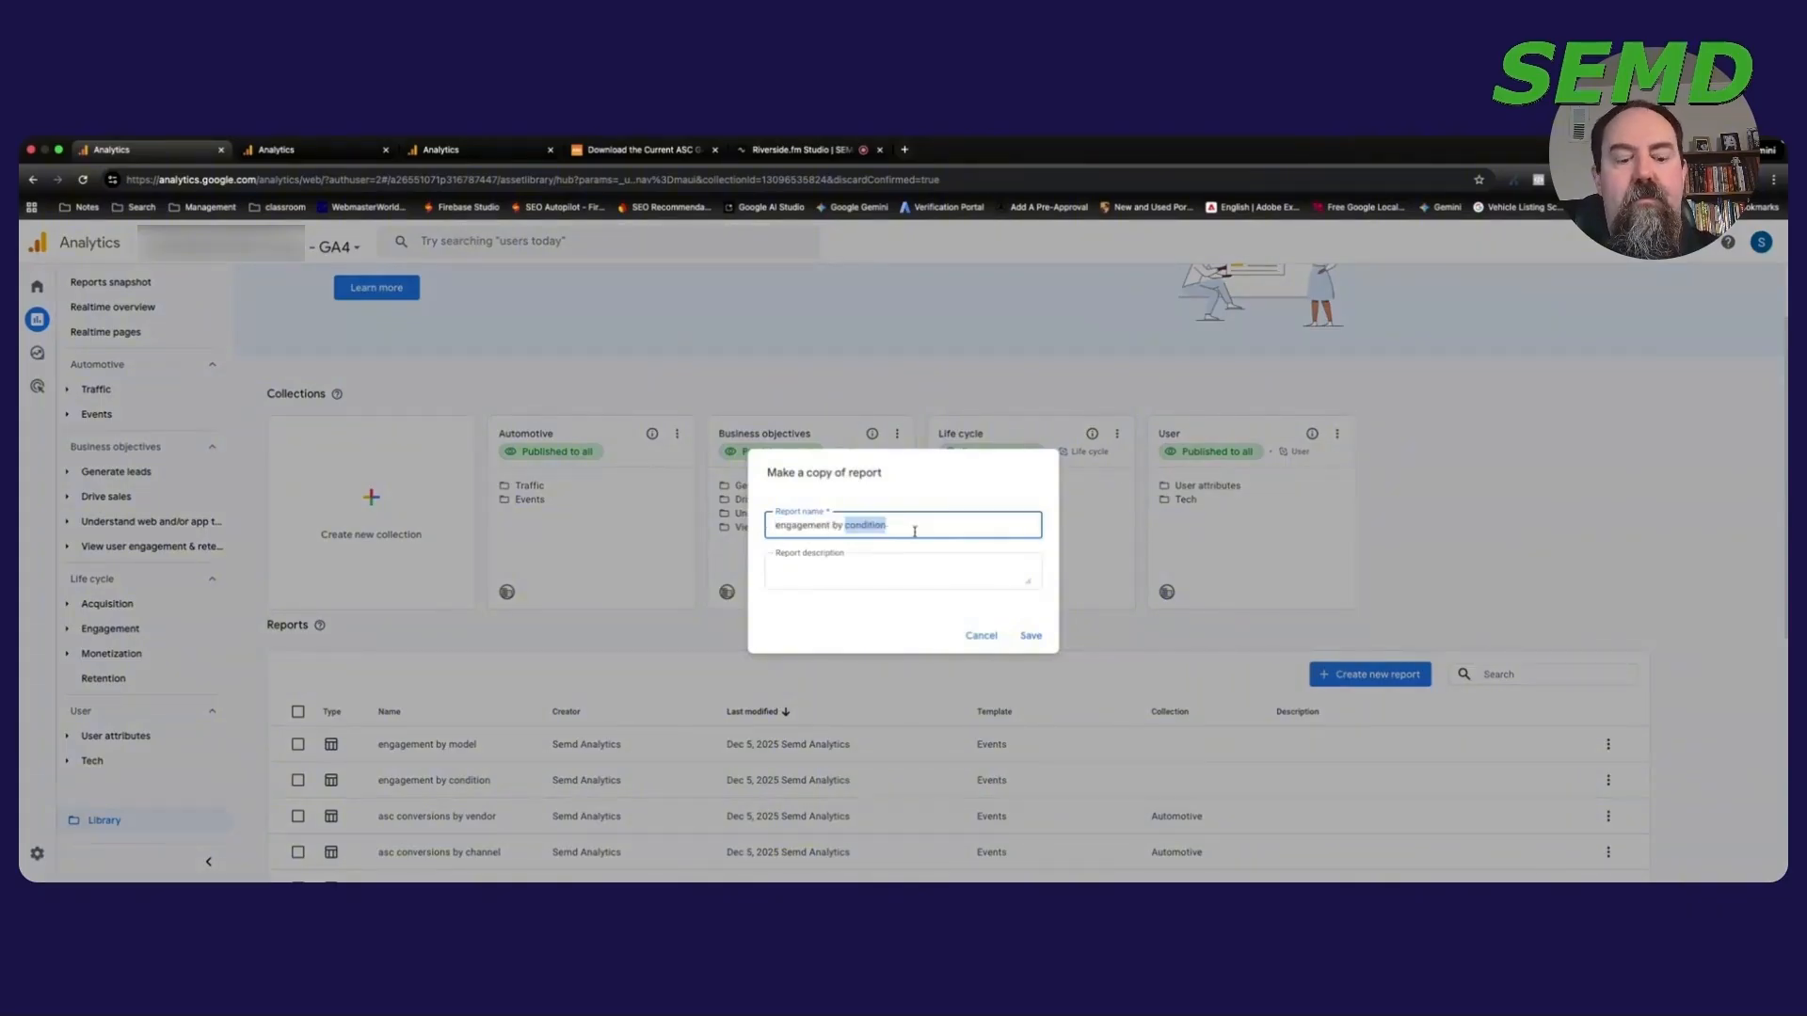
text(channel)
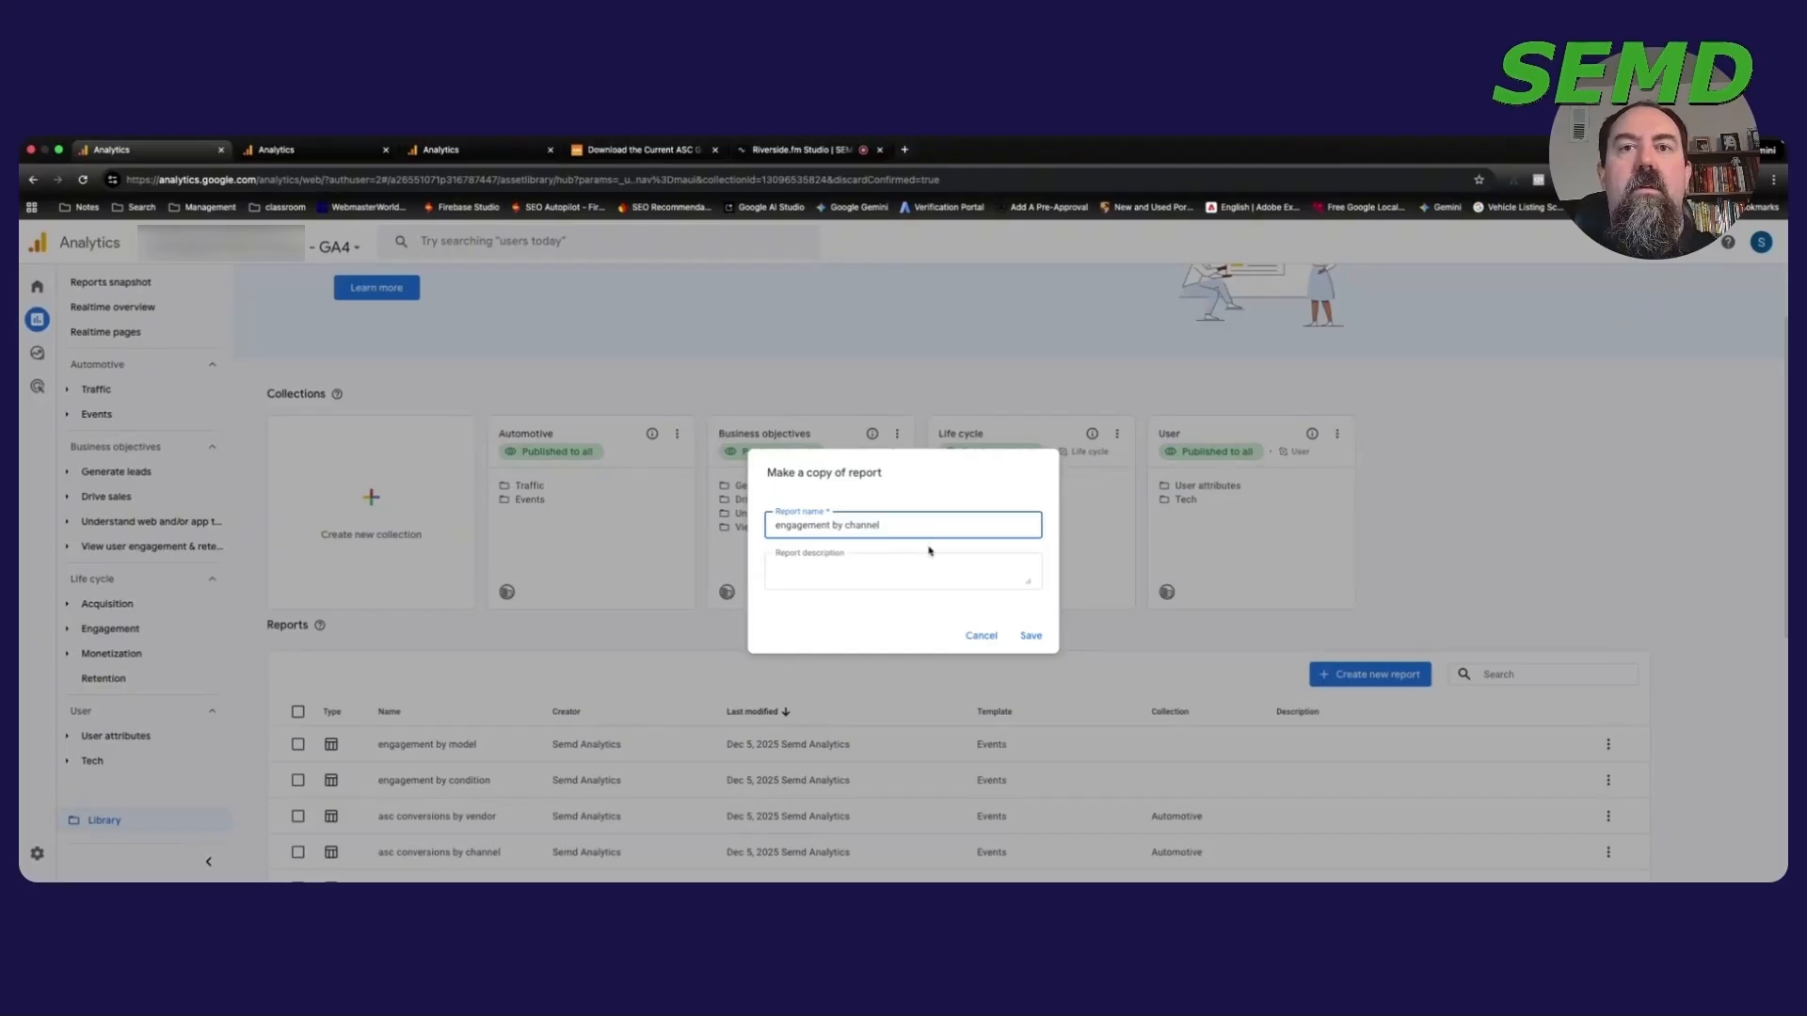
click(1030, 635)
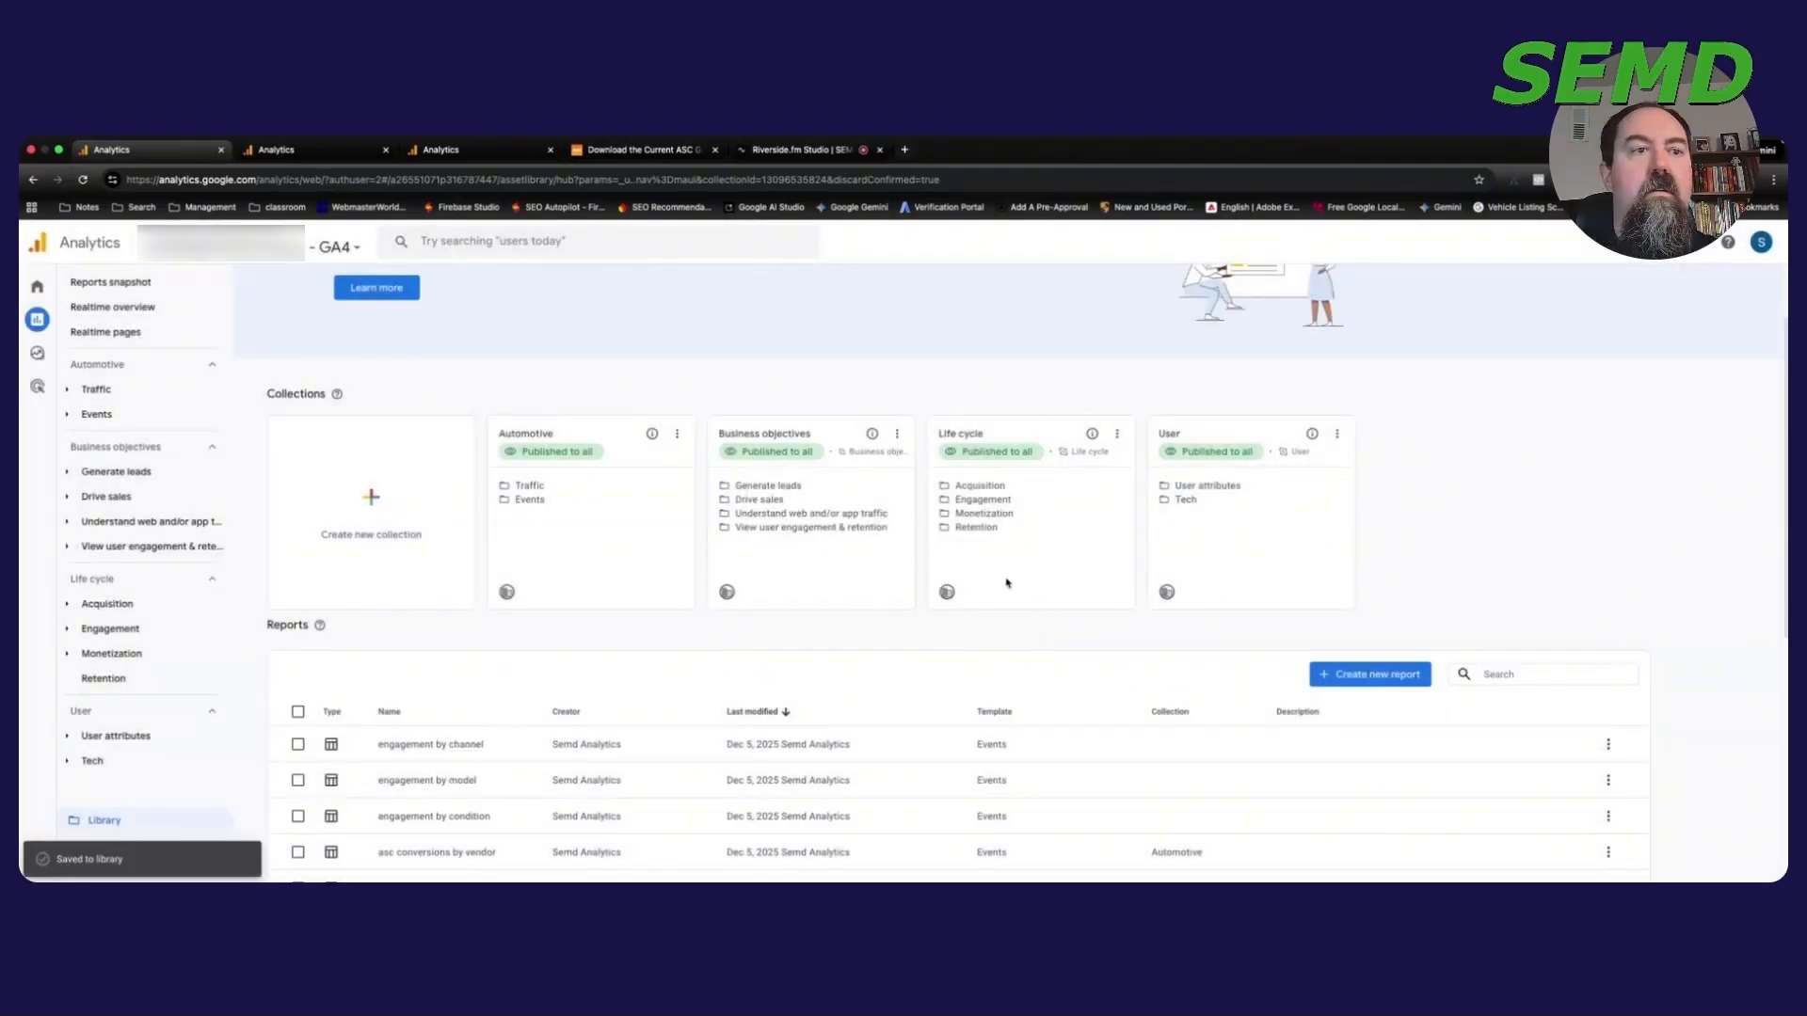
Step: Open the engagement by channel report and add Session primary channel group (Default Channel Group) to its primary dimensions
click(497, 742)
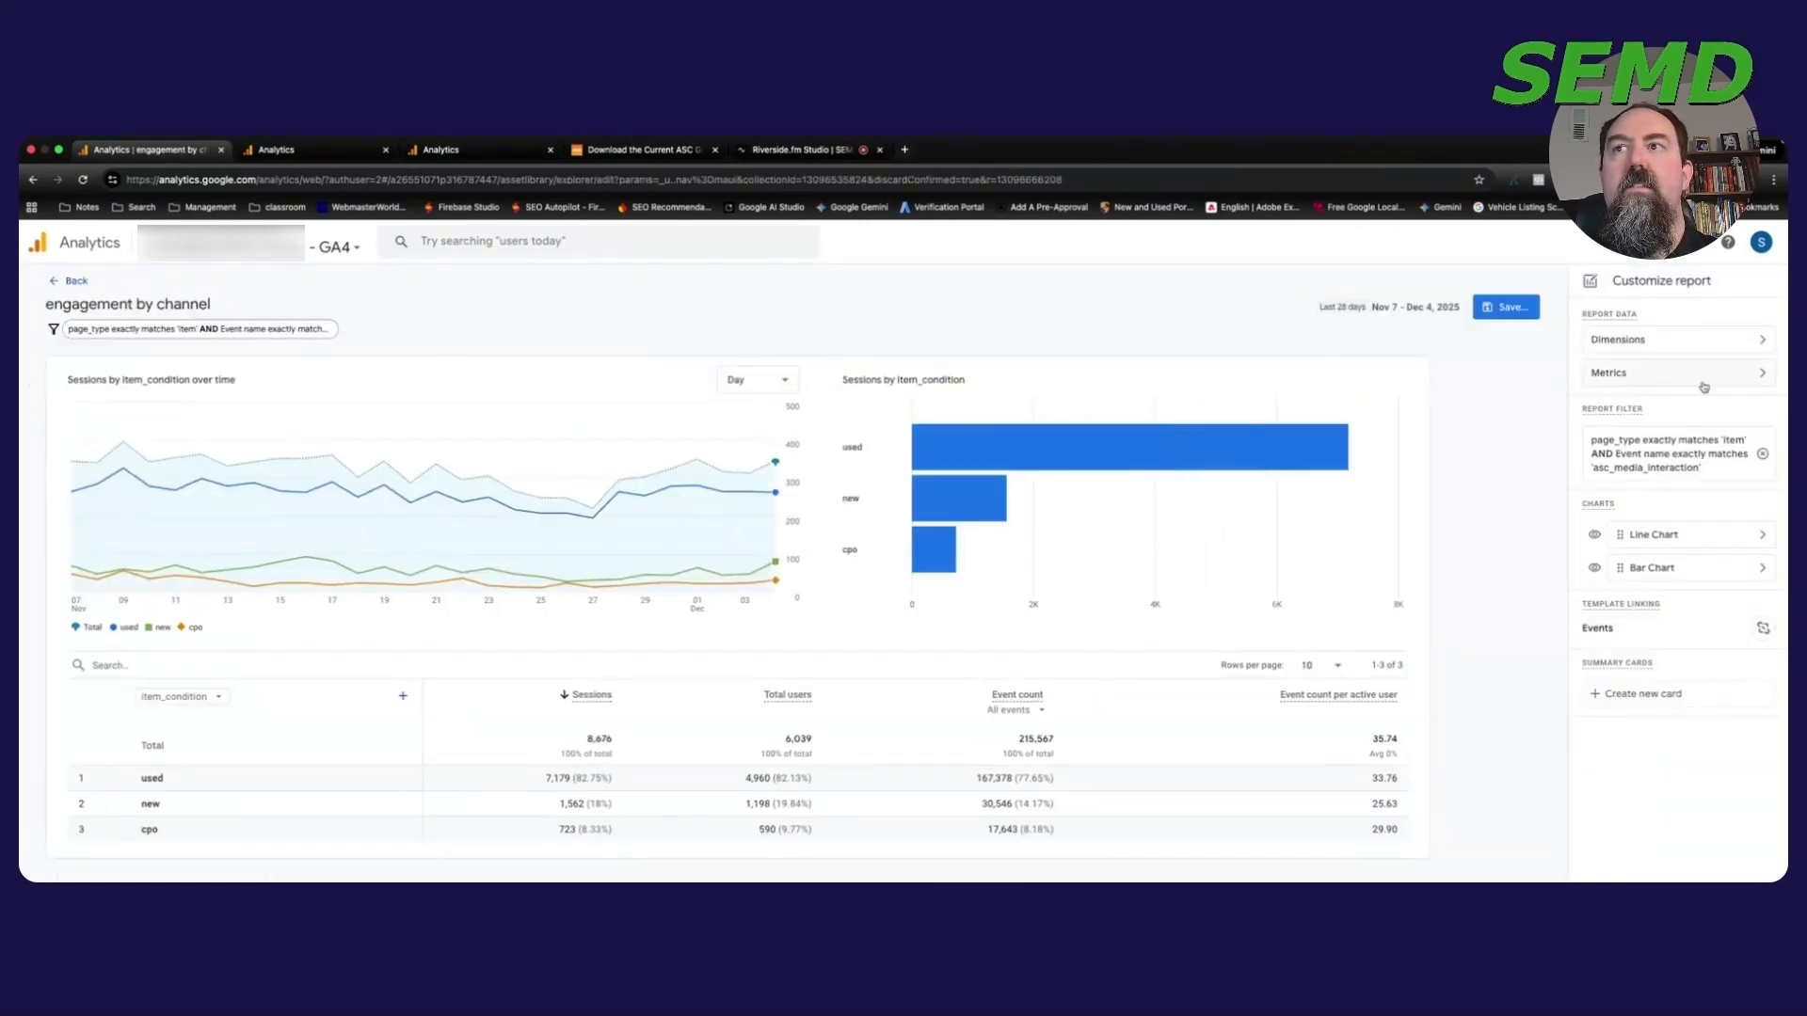
click(1698, 349)
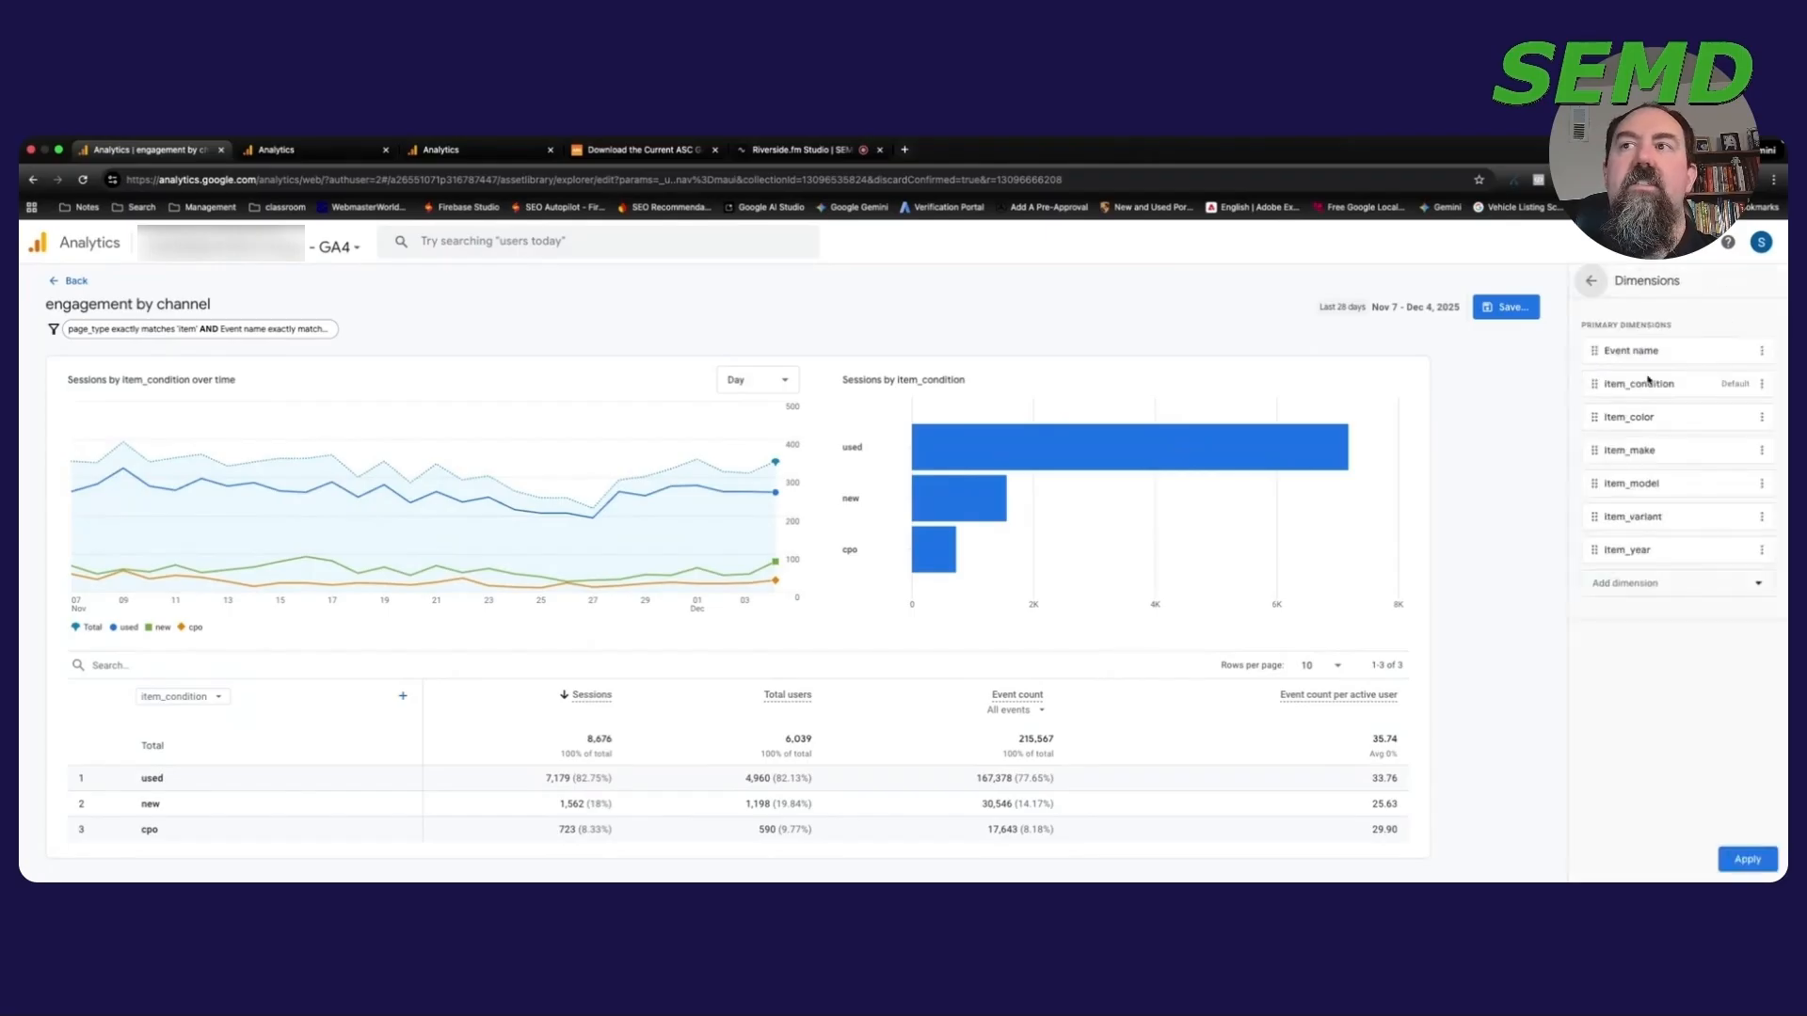
click(1677, 580)
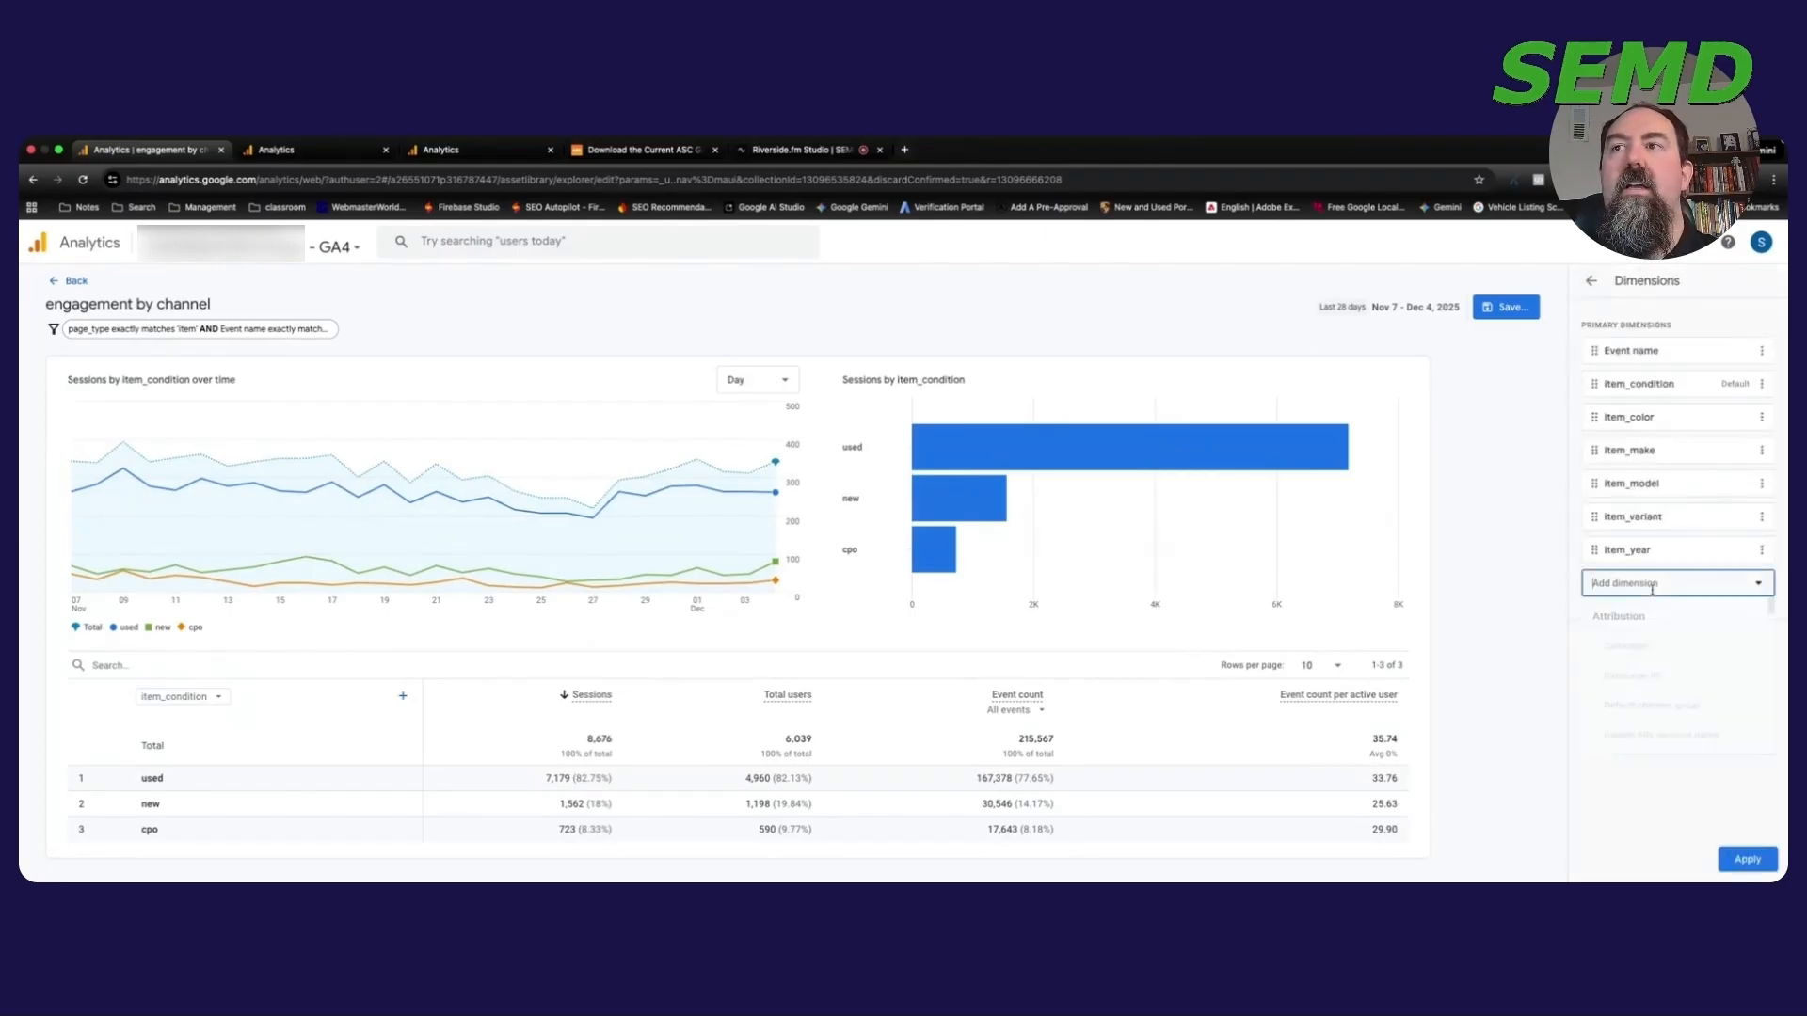
text(channel)
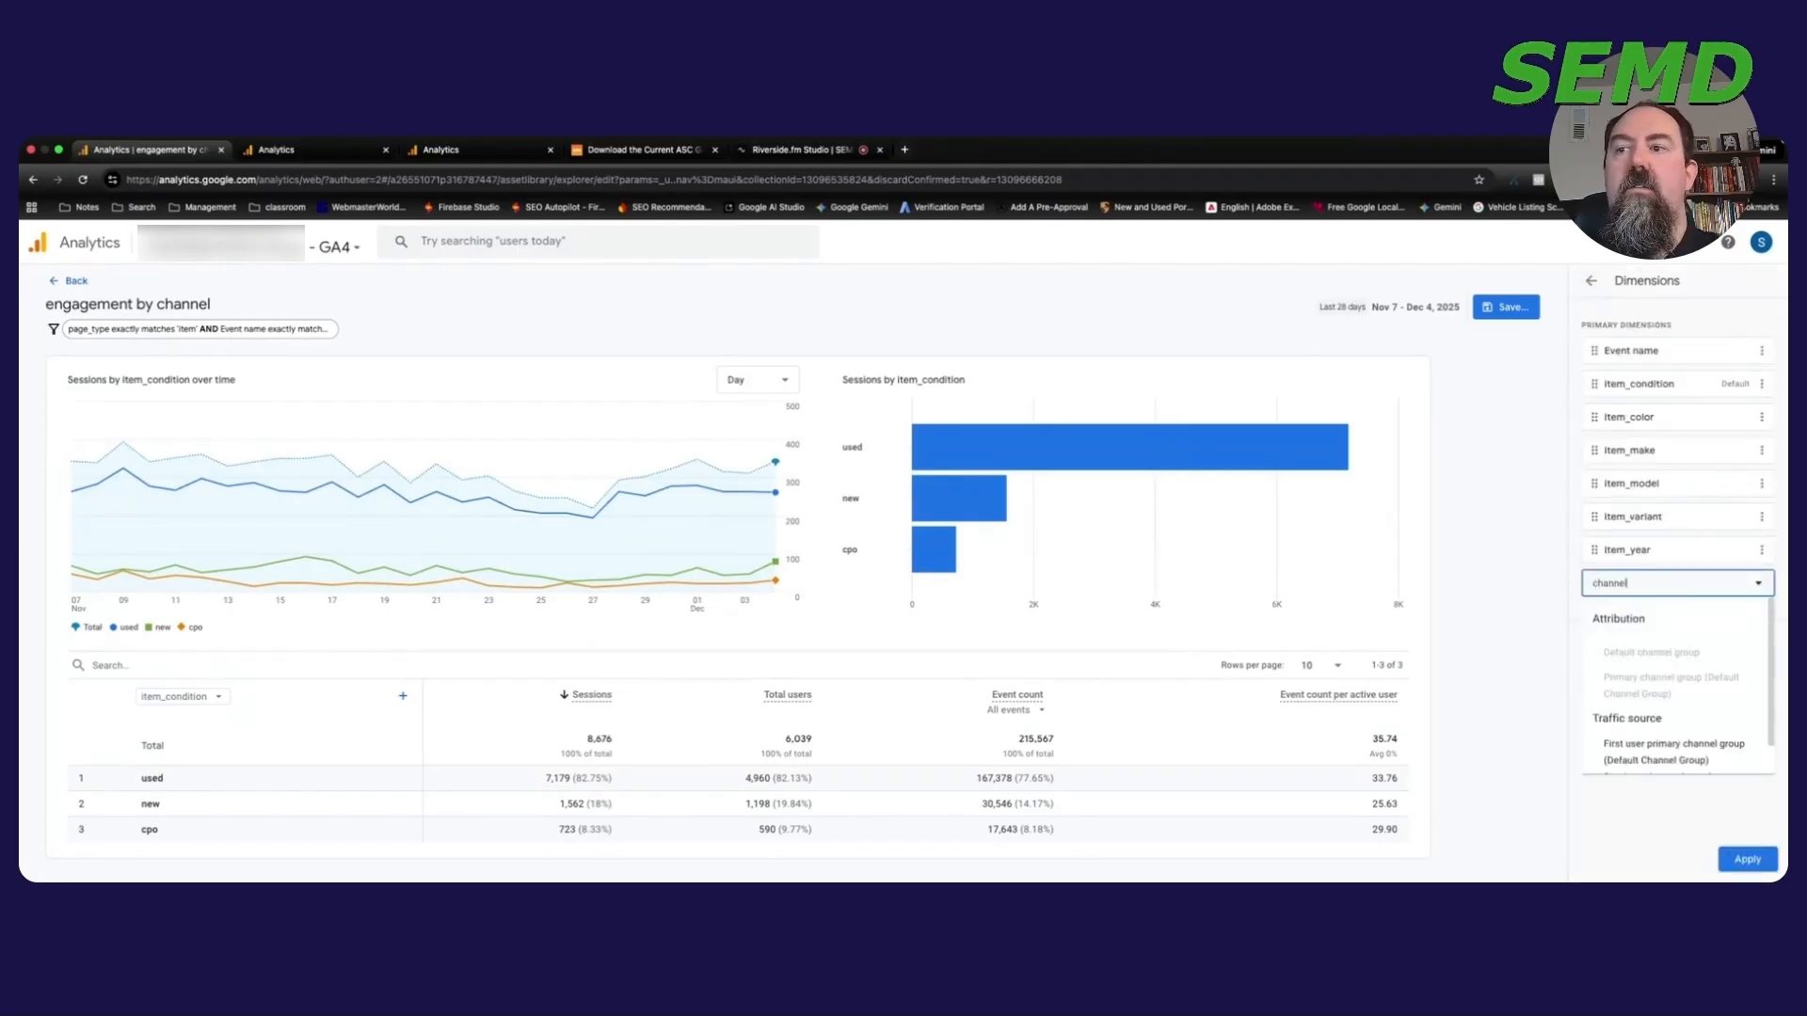
scroll(1666, 724, down, 2)
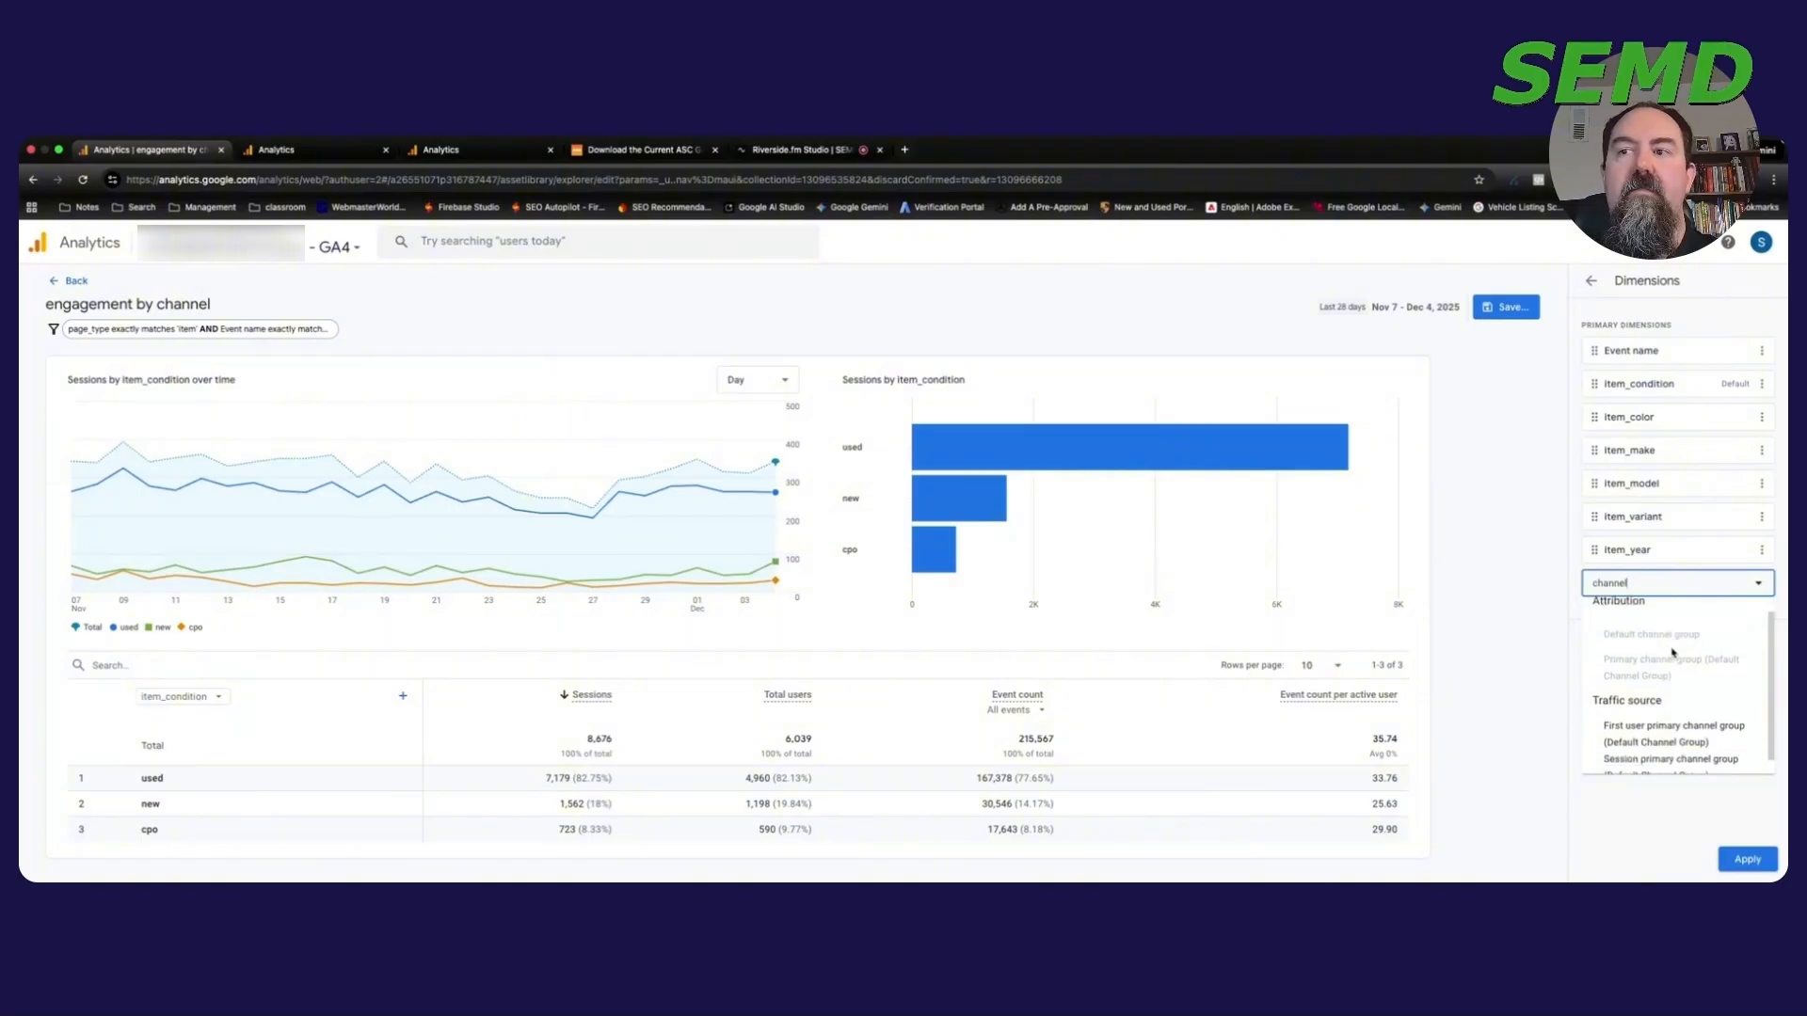
click(1659, 762)
Step: Make Session primary channel group the report's default dimension and apply the change
click(1762, 590)
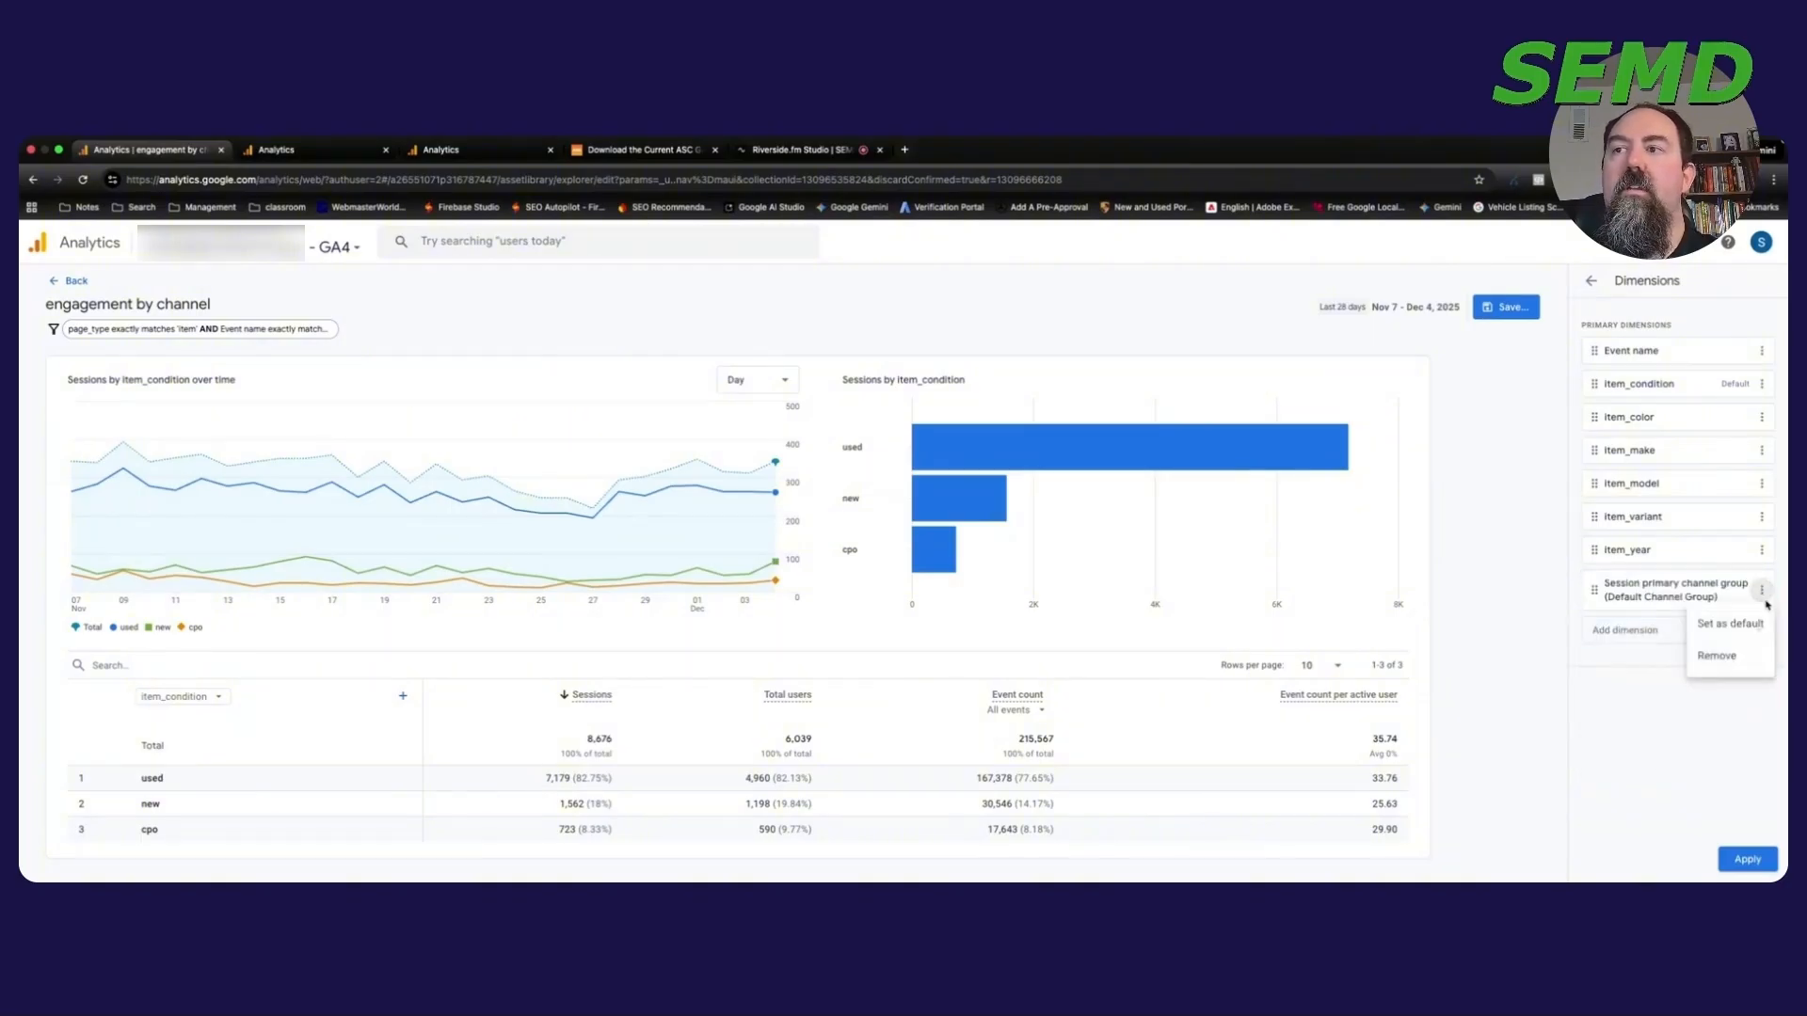
click(1741, 621)
click(1747, 859)
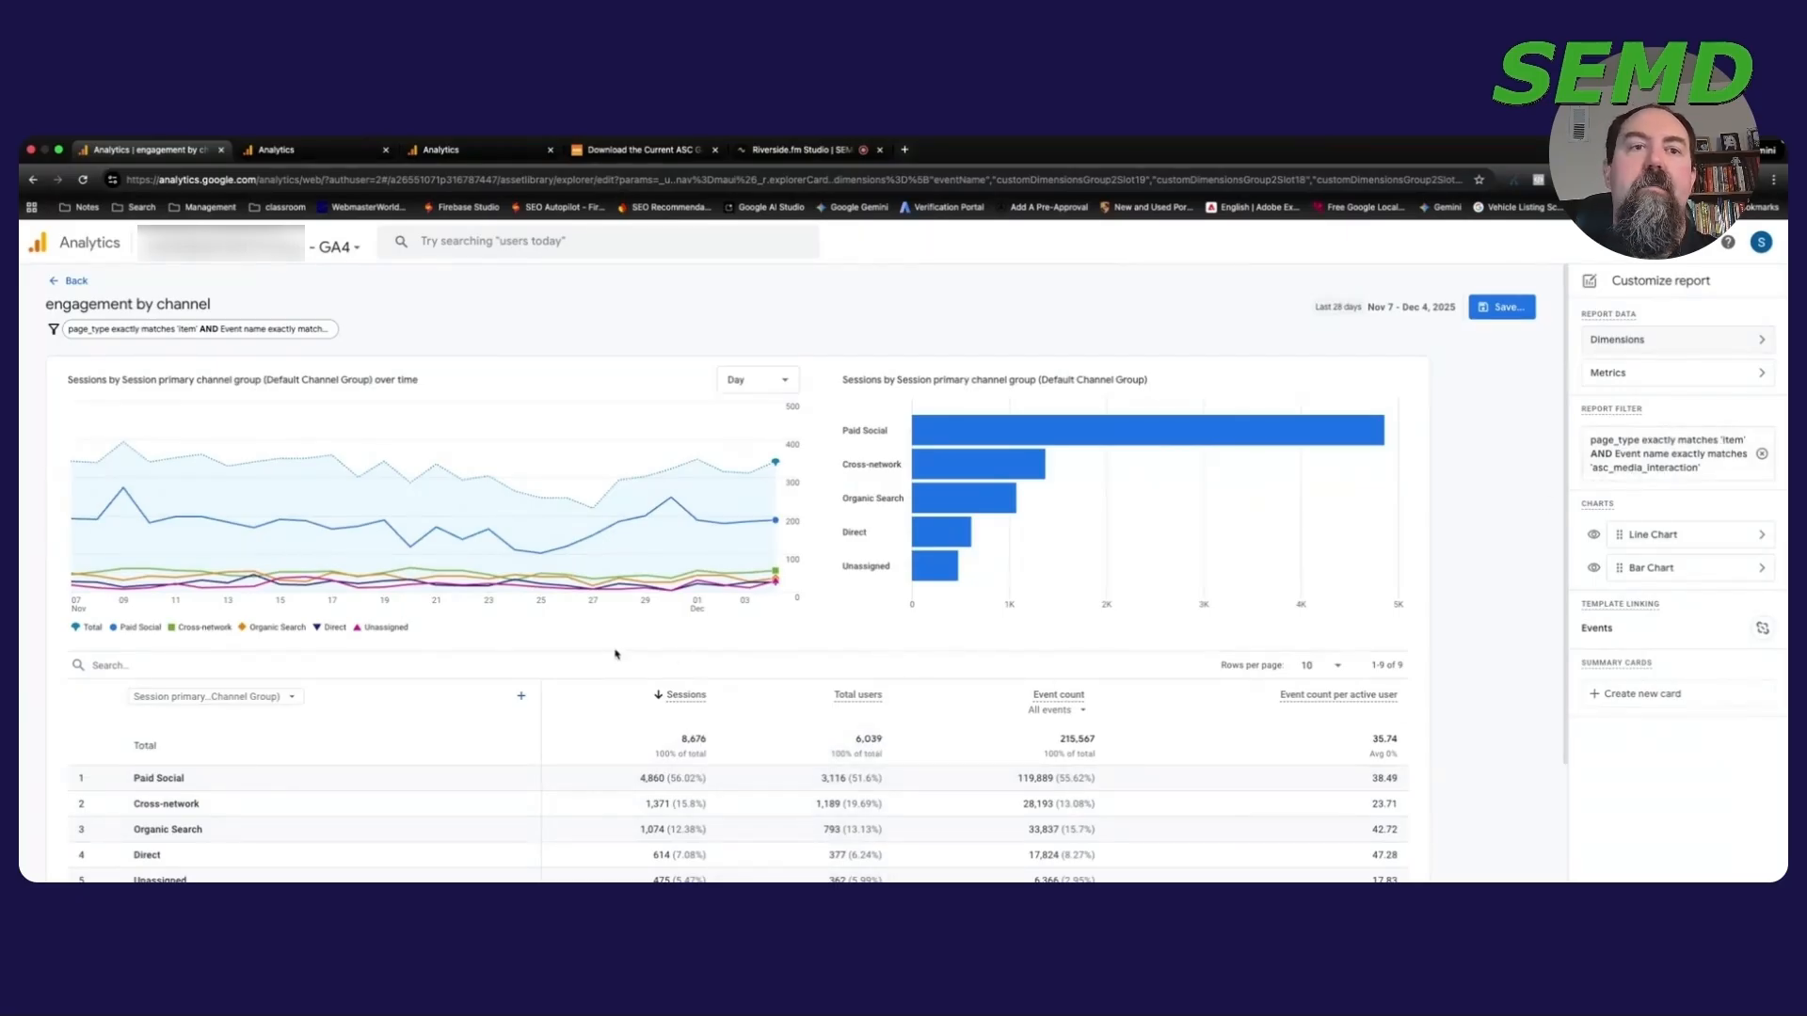
Step: Add item_model as the table's secondary dimension and examine event count per active user for f-150 under Paid Social
click(520, 696)
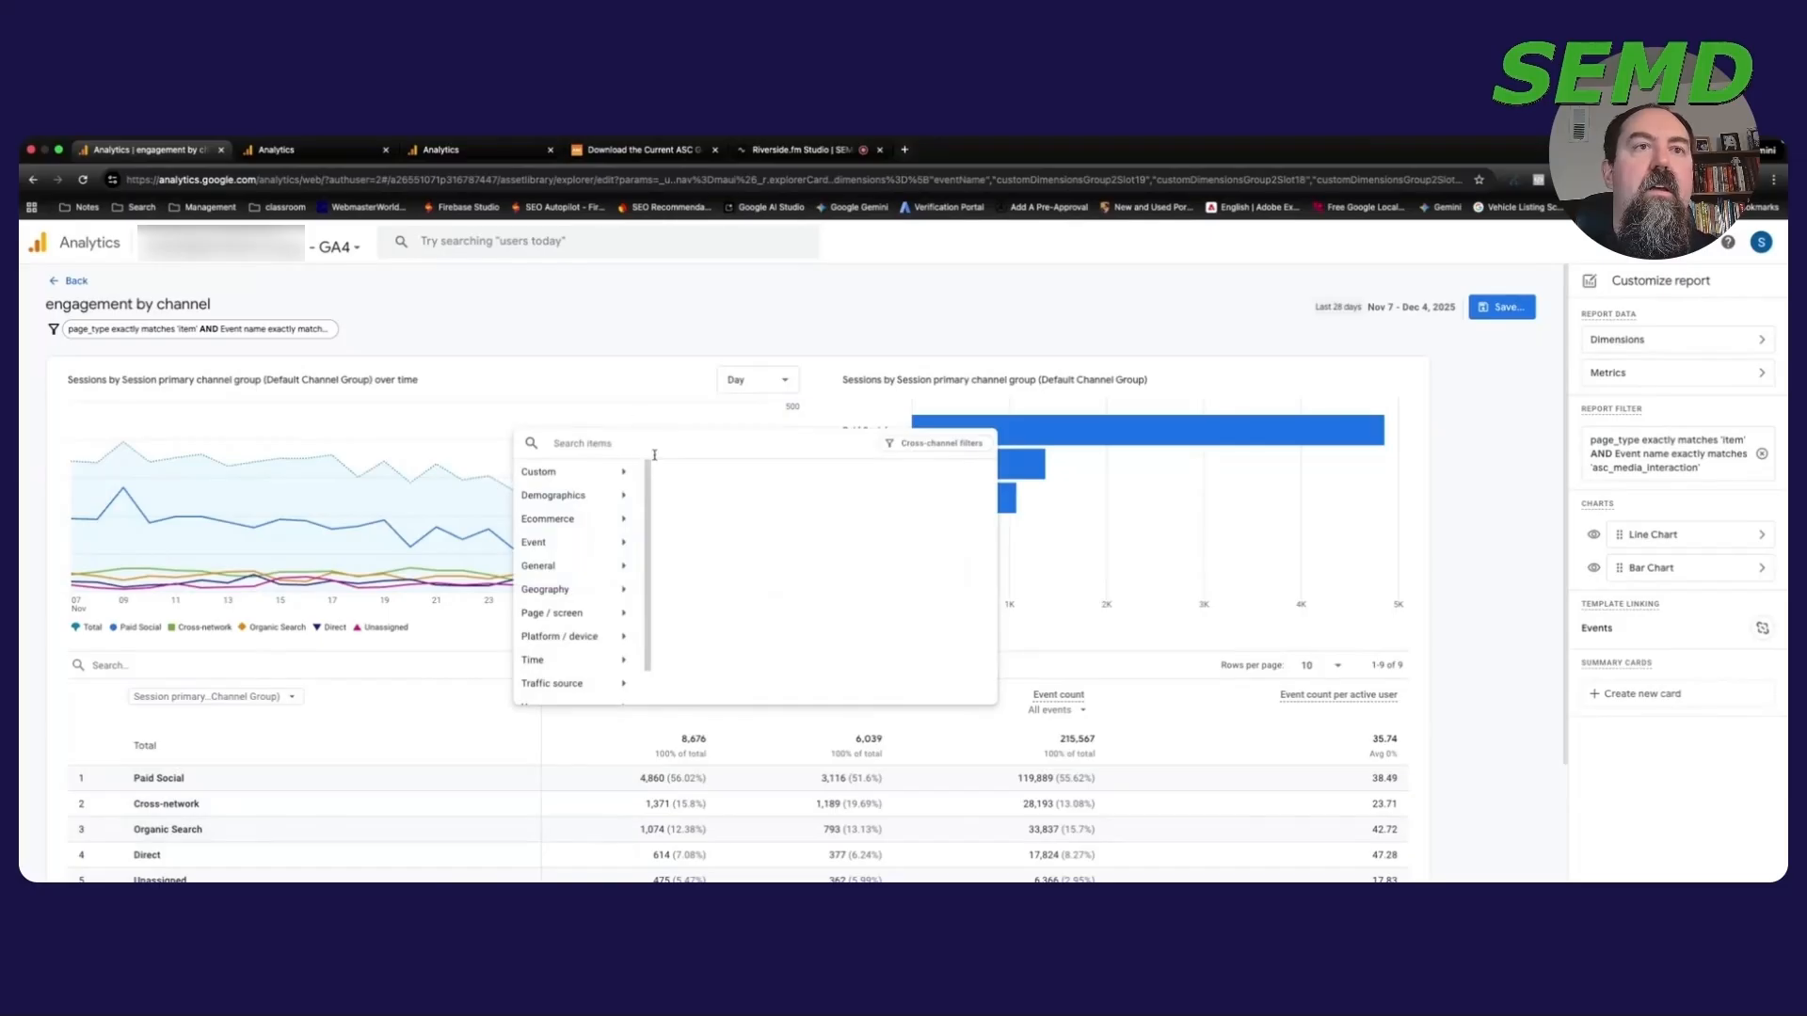
text(model)
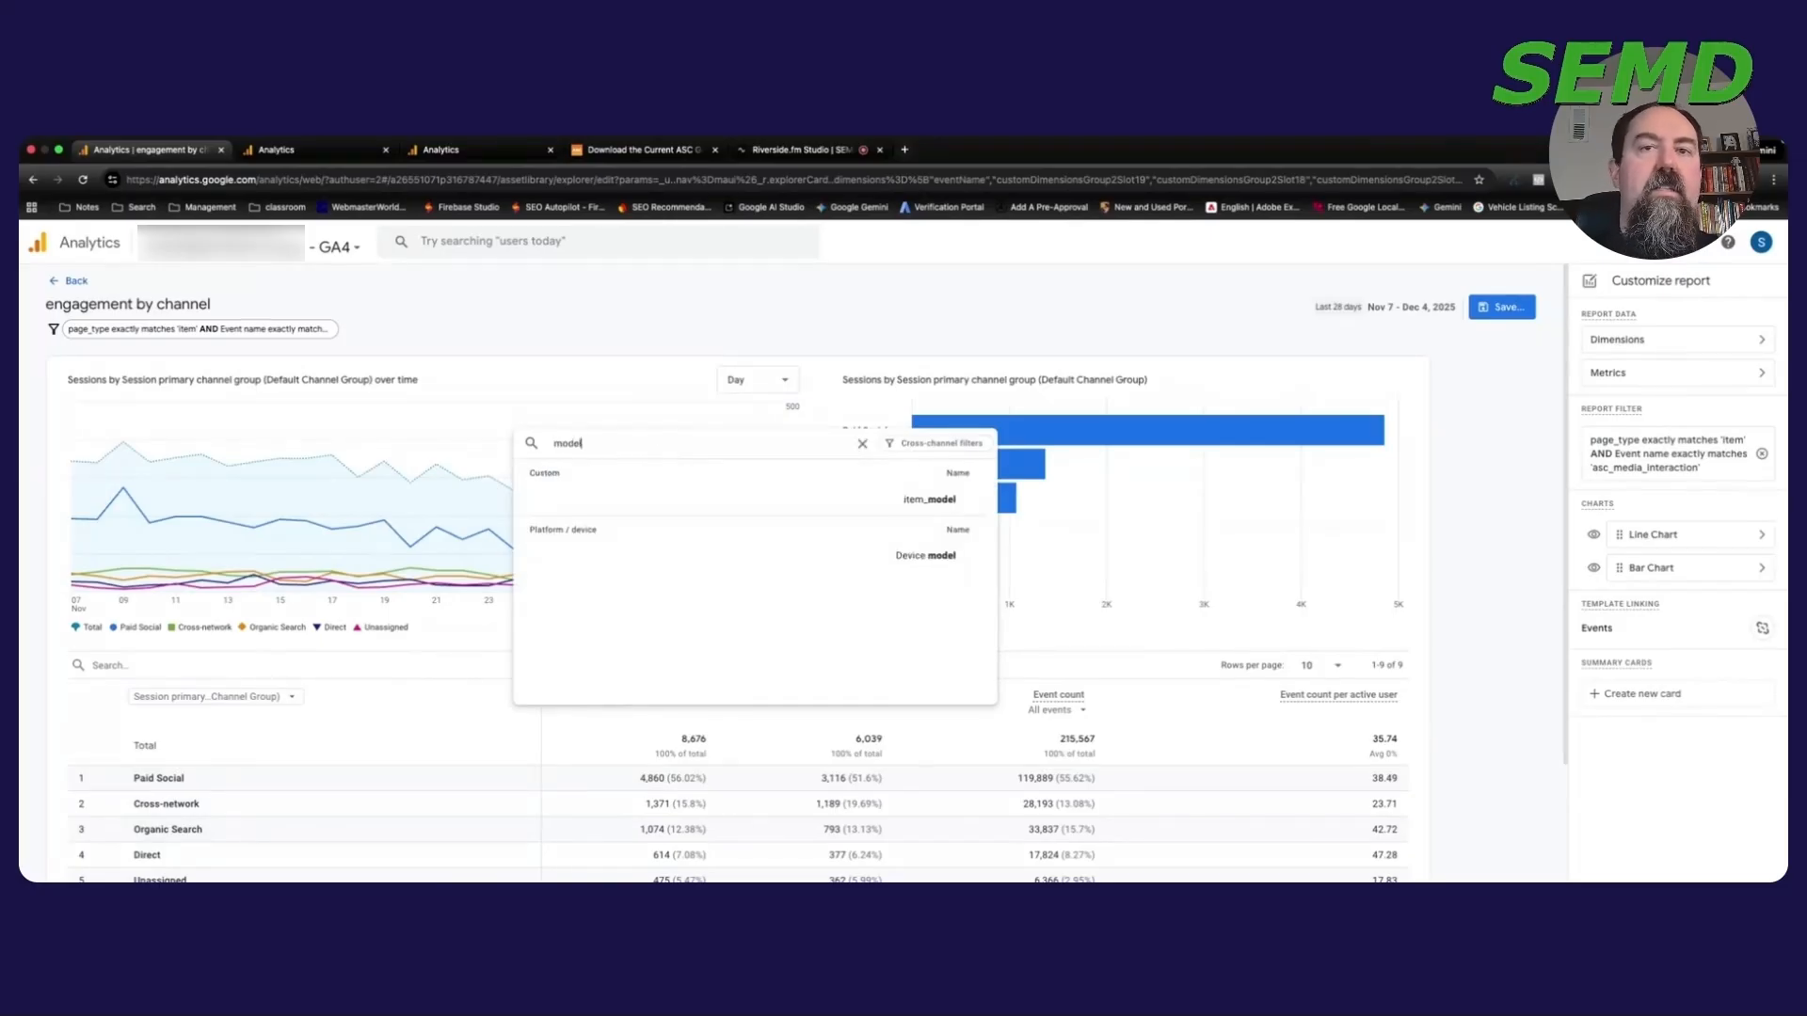
click(753, 499)
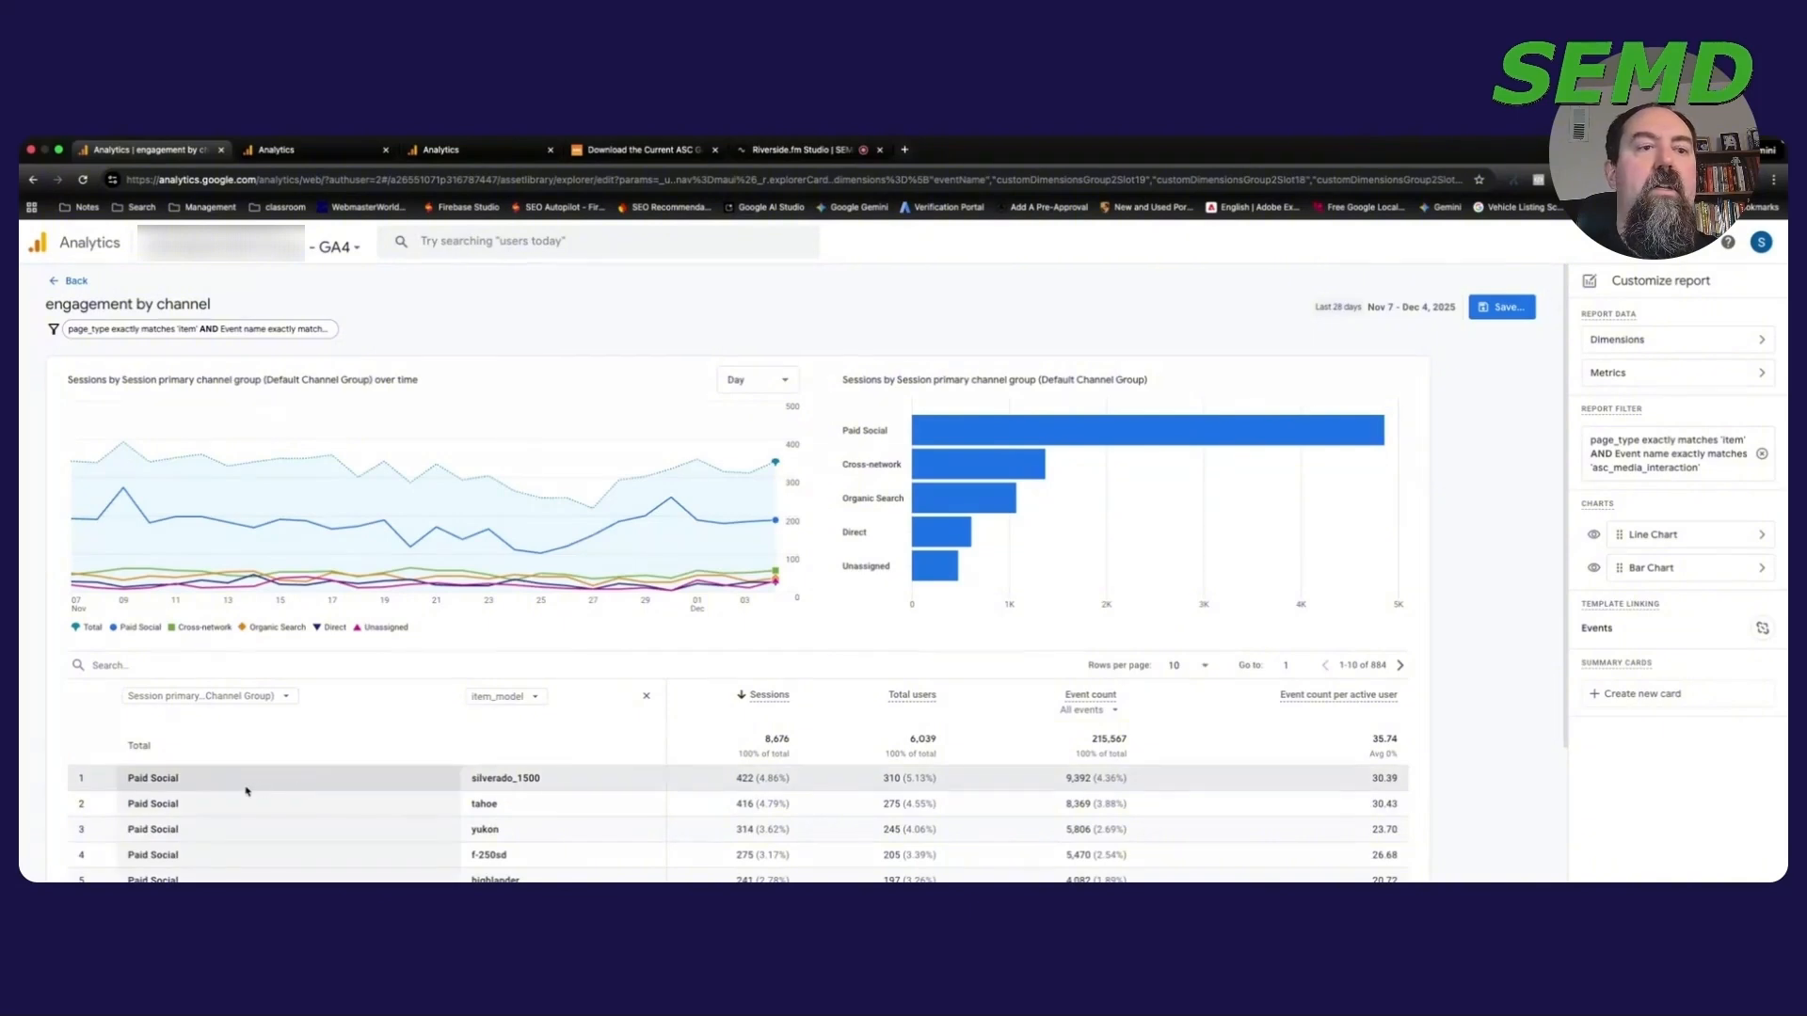
scroll(247, 790, down, 2)
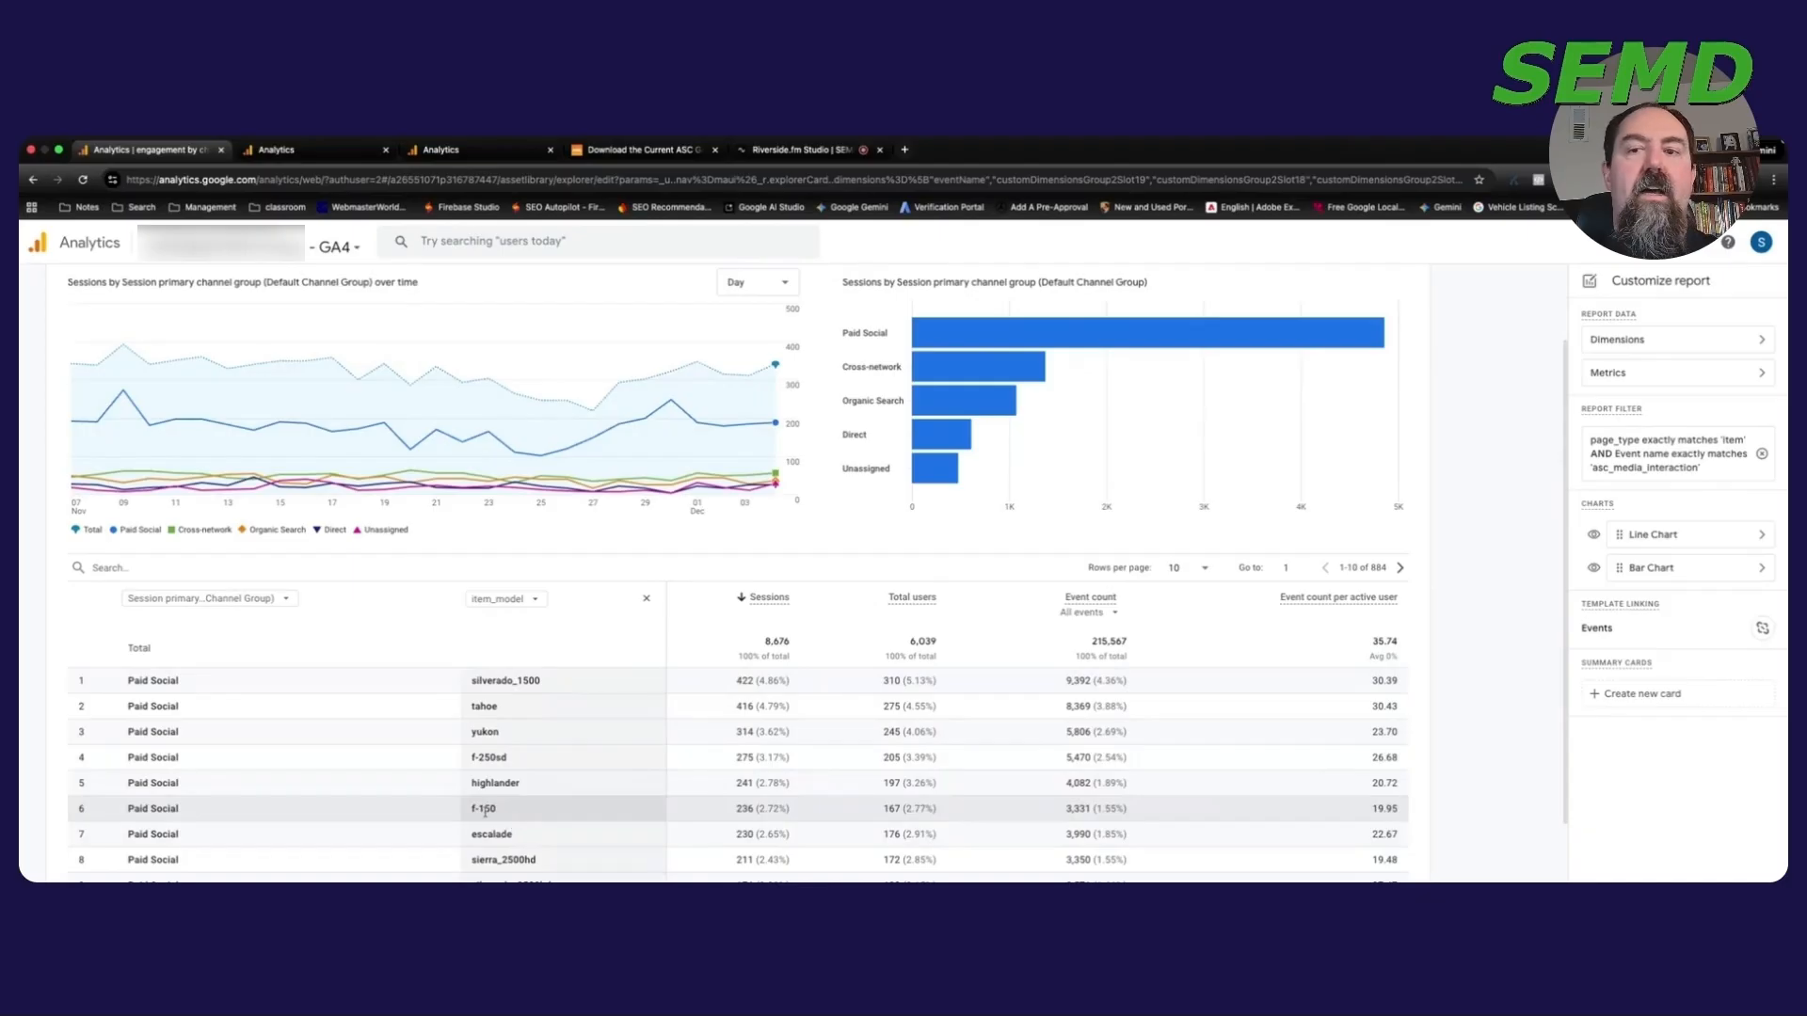
double_click(1385, 808)
scroll(1376, 791, down, 1)
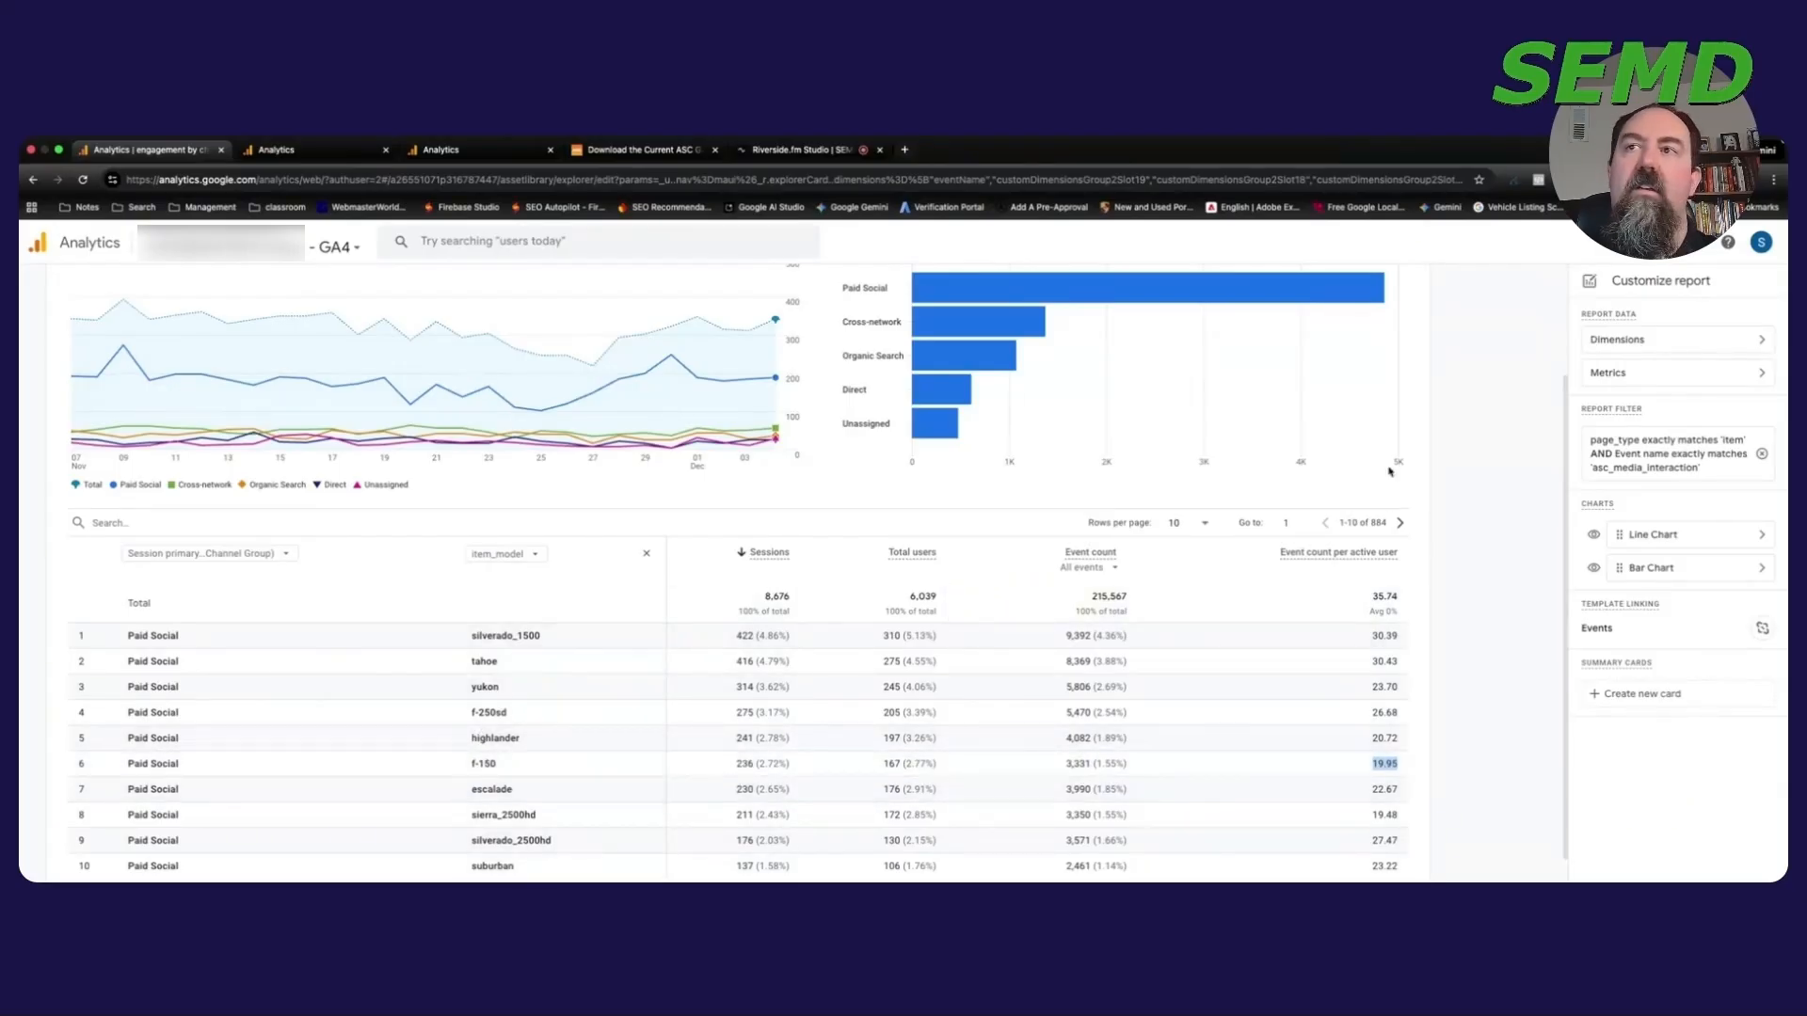
Step: Save the changes to the current engagement by channel report
scroll(1400, 480, up, 3)
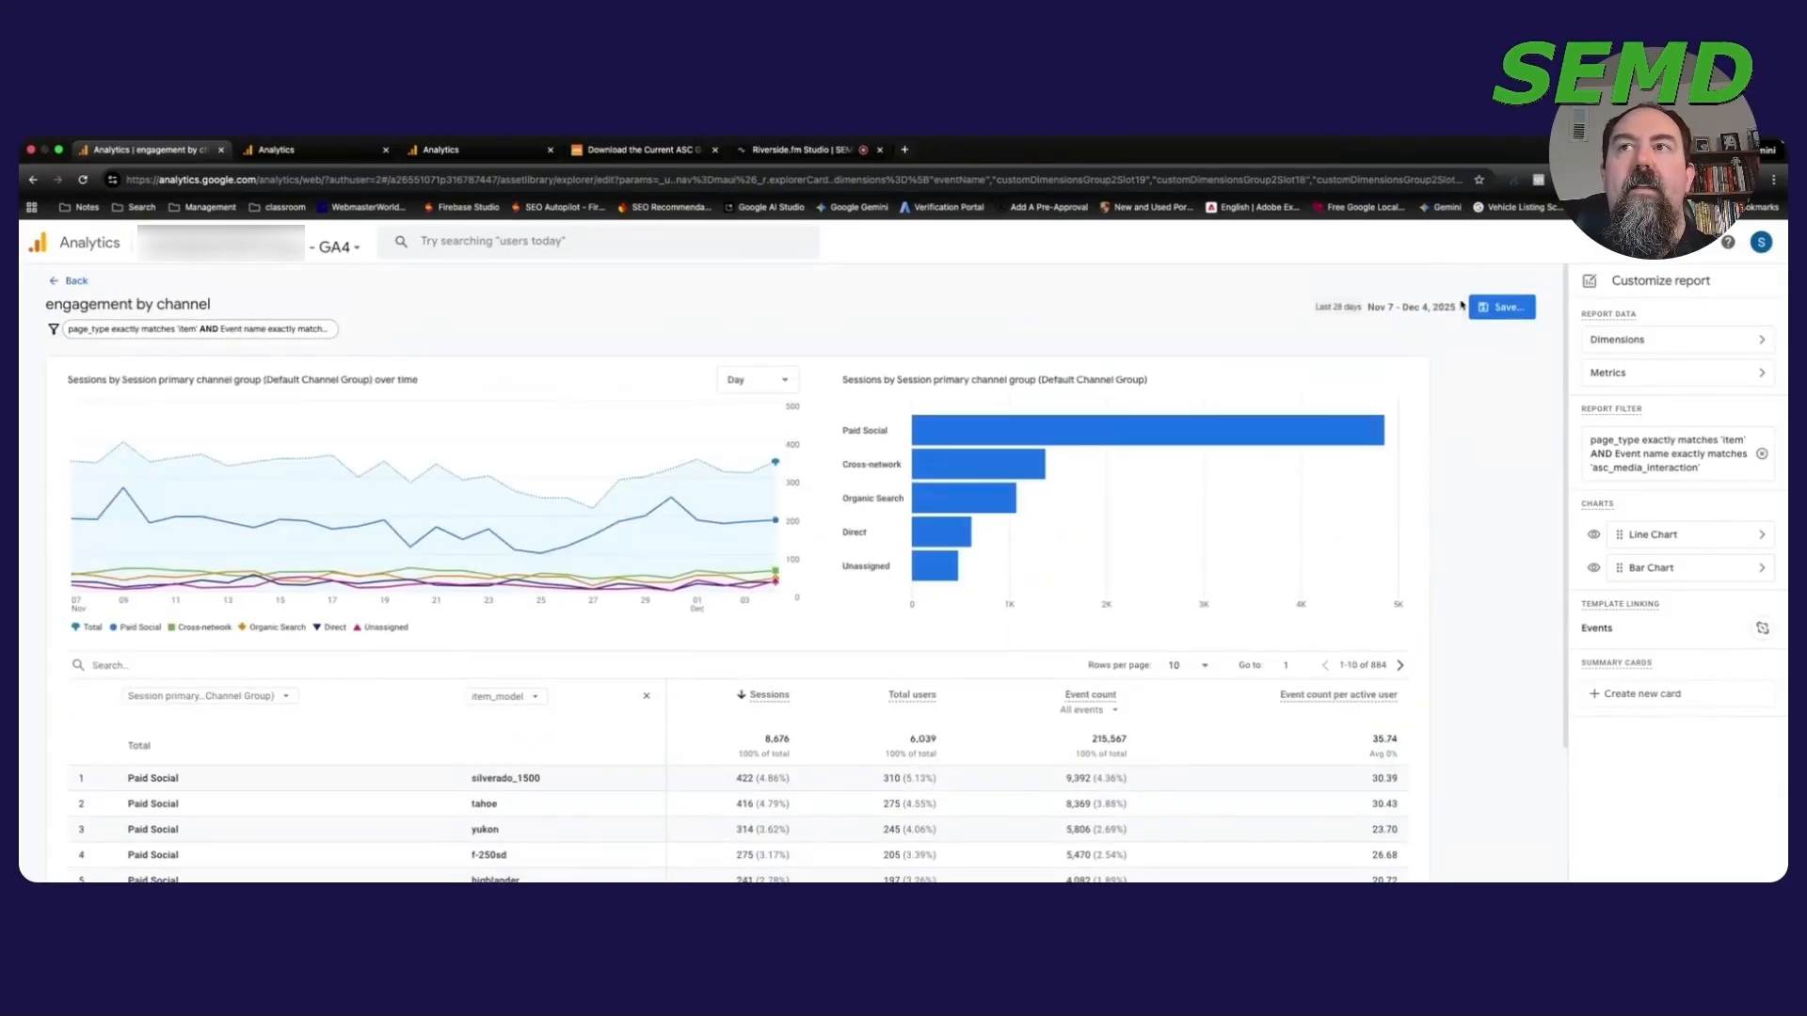
click(1503, 308)
click(1526, 341)
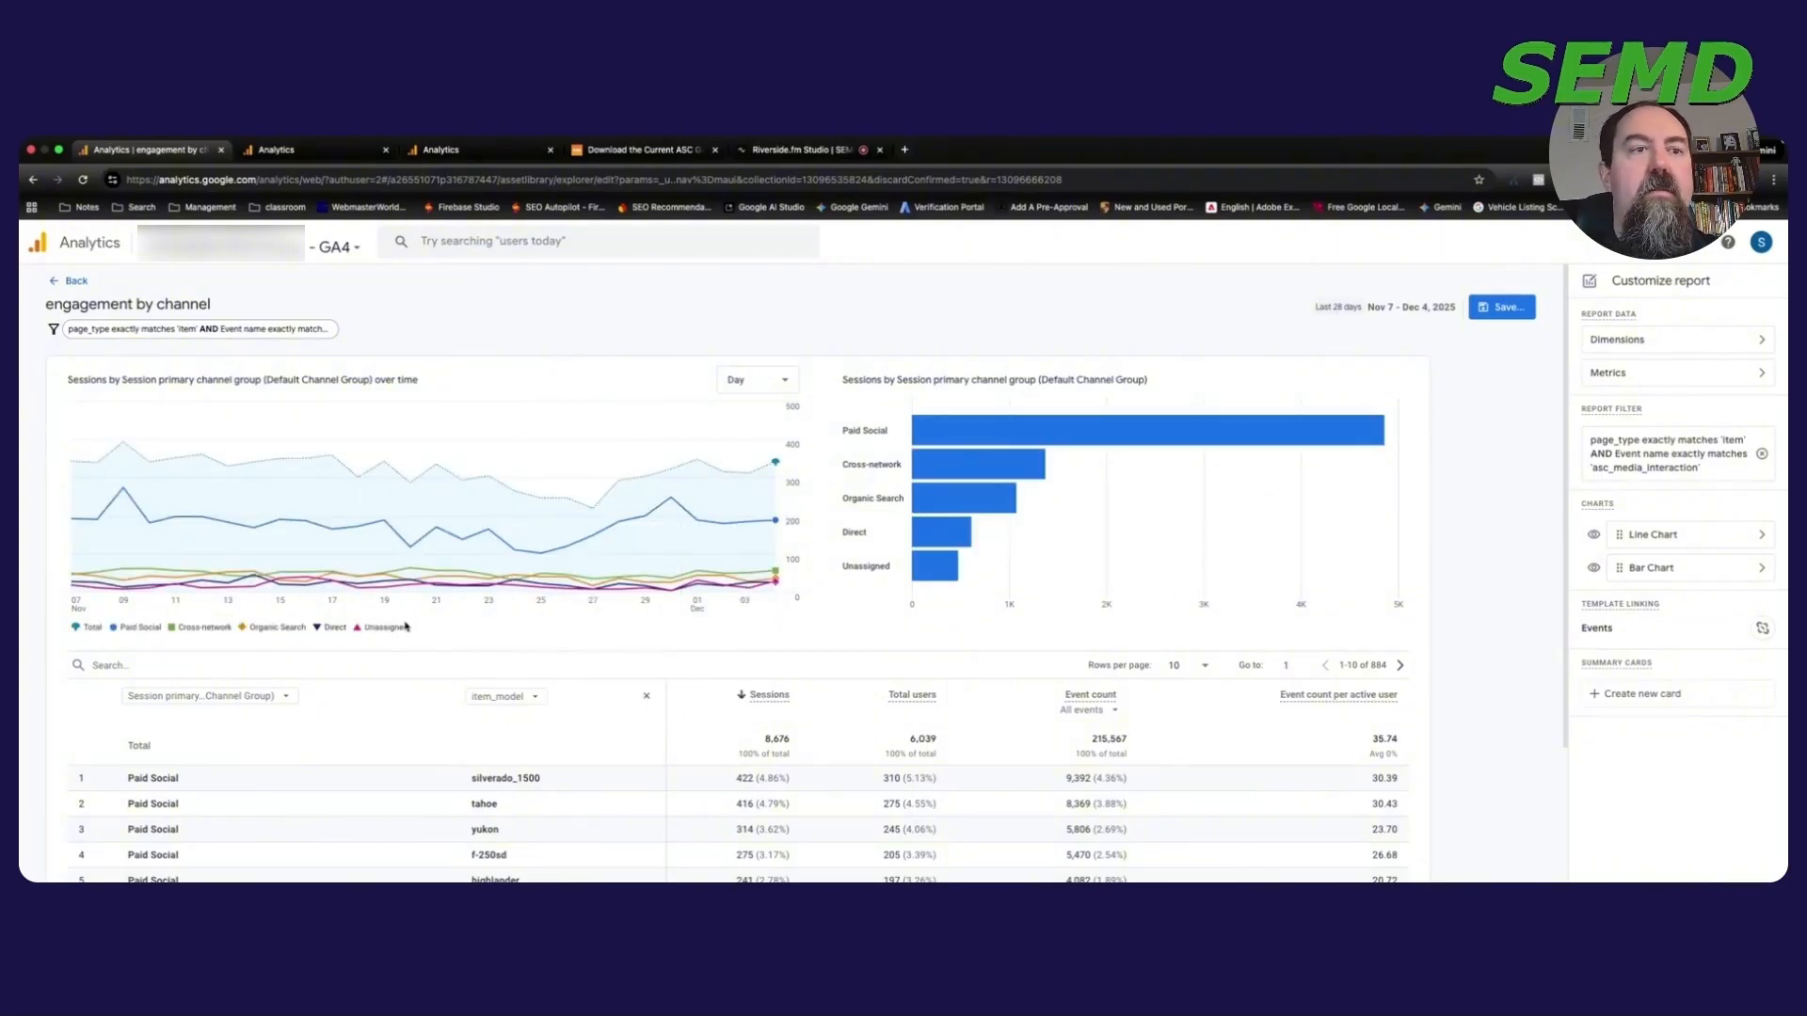
Step: Switch the table's secondary dimension to item_variant and review the trim levels listed for each channel
click(501, 697)
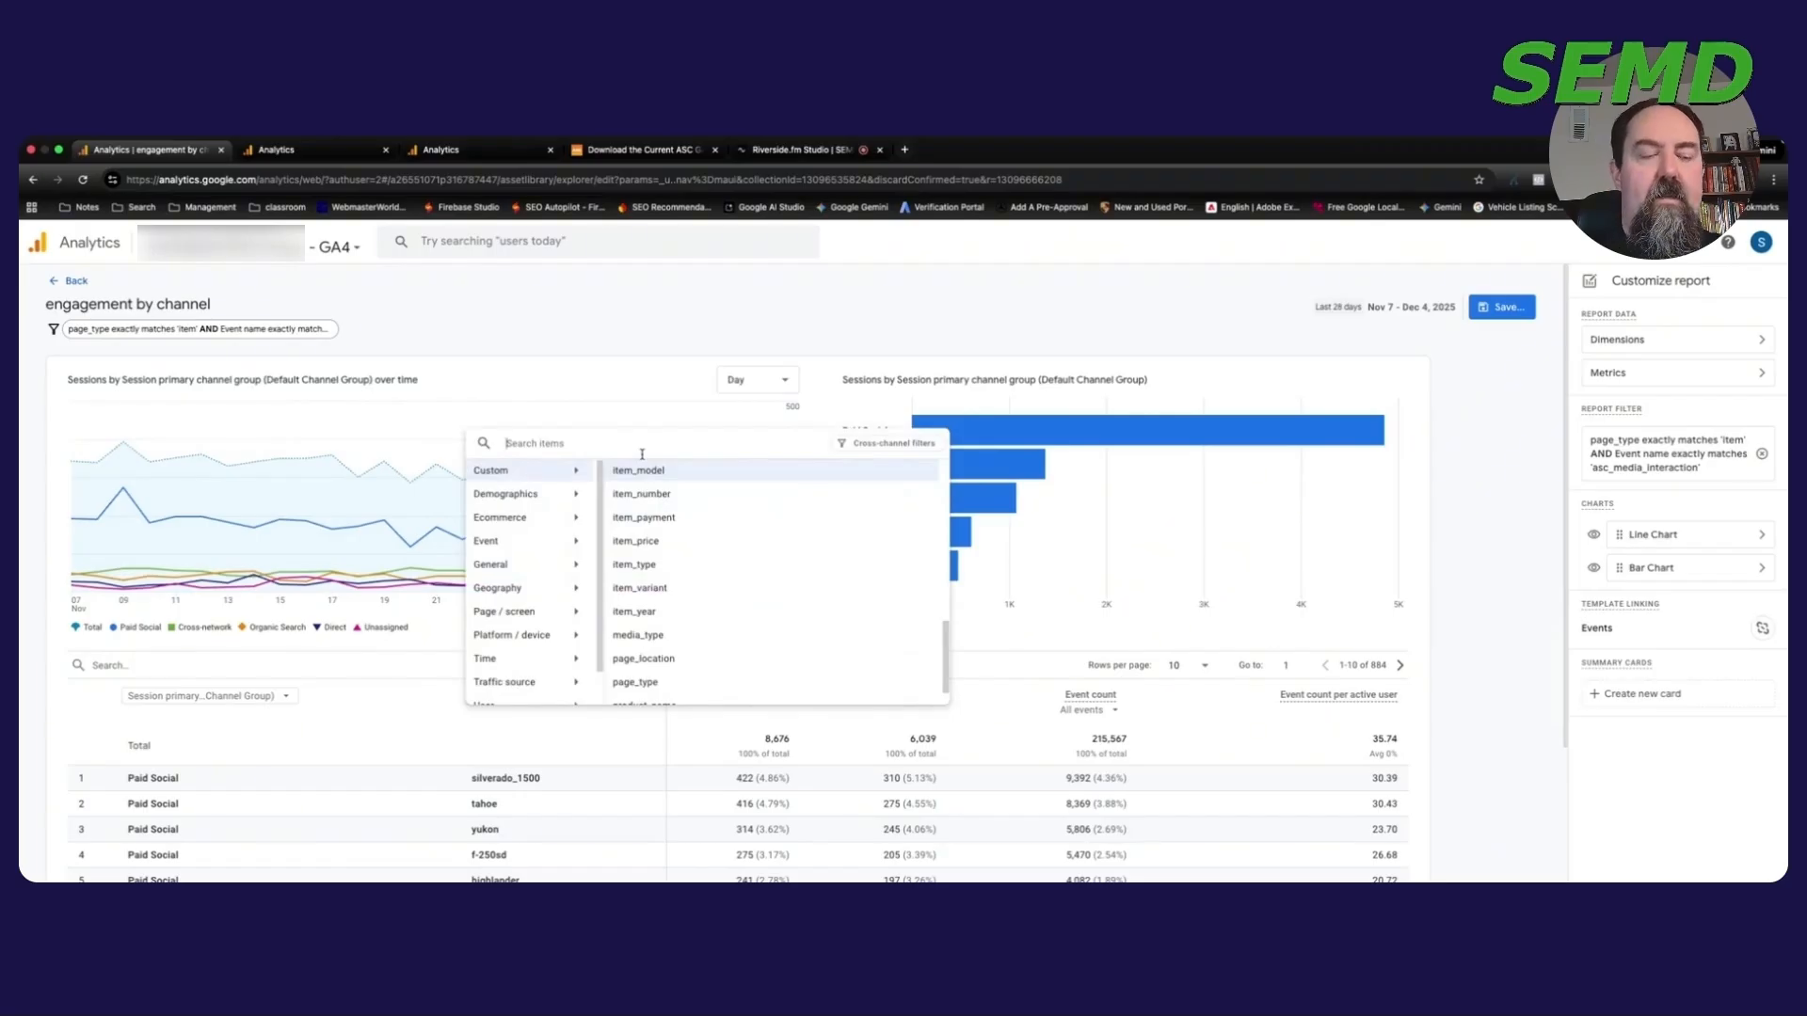
text(item)
scroll(870, 537, down, 1)
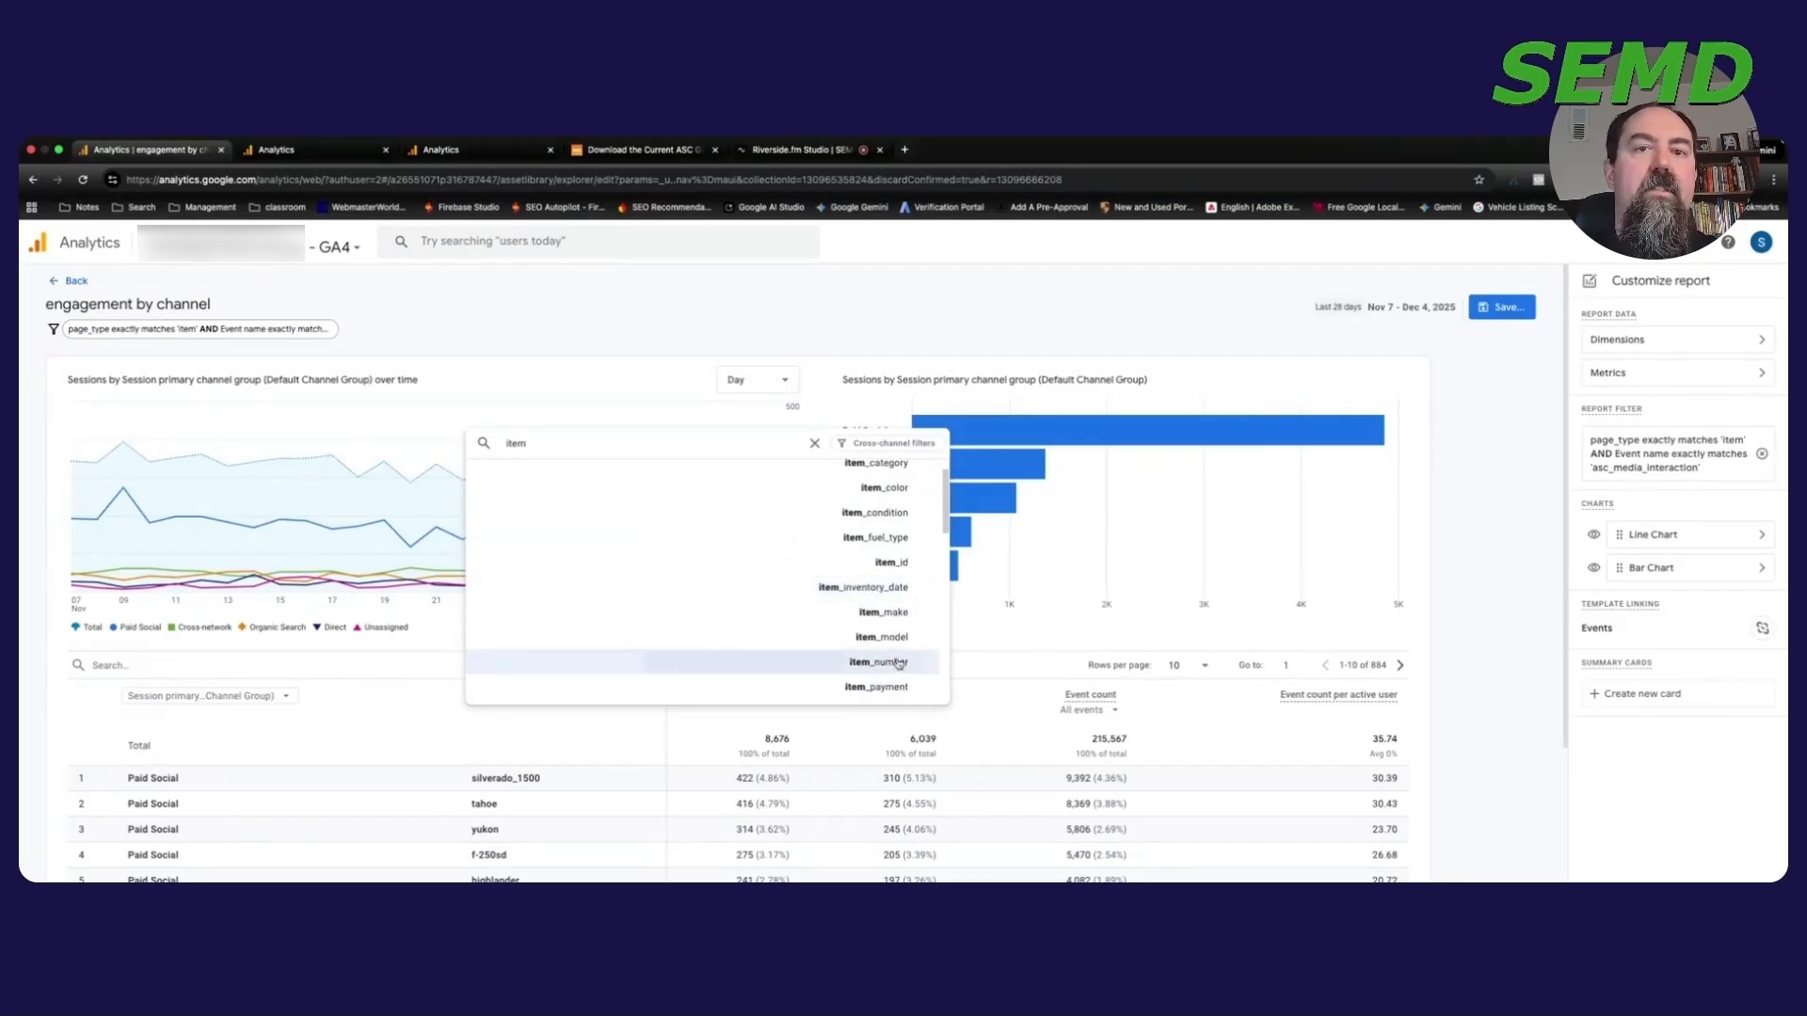
scroll(847, 660, down, 2)
scroll(847, 659, down, 3)
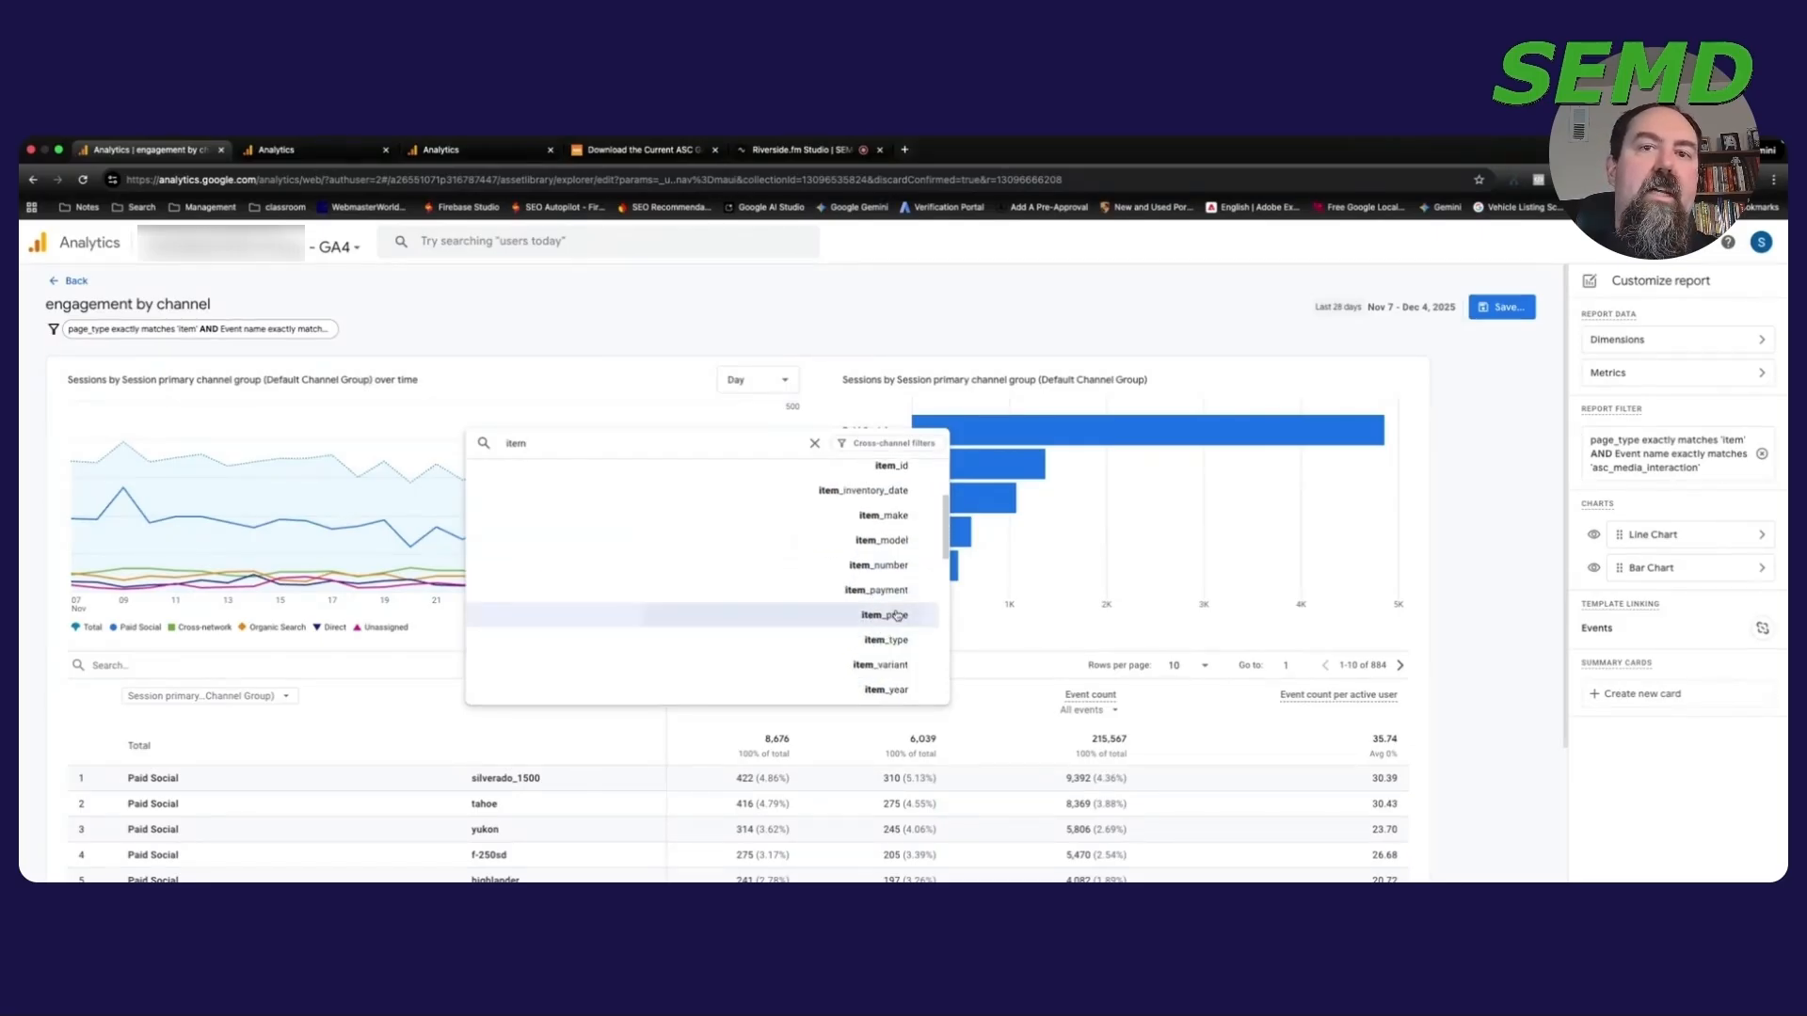
click(885, 657)
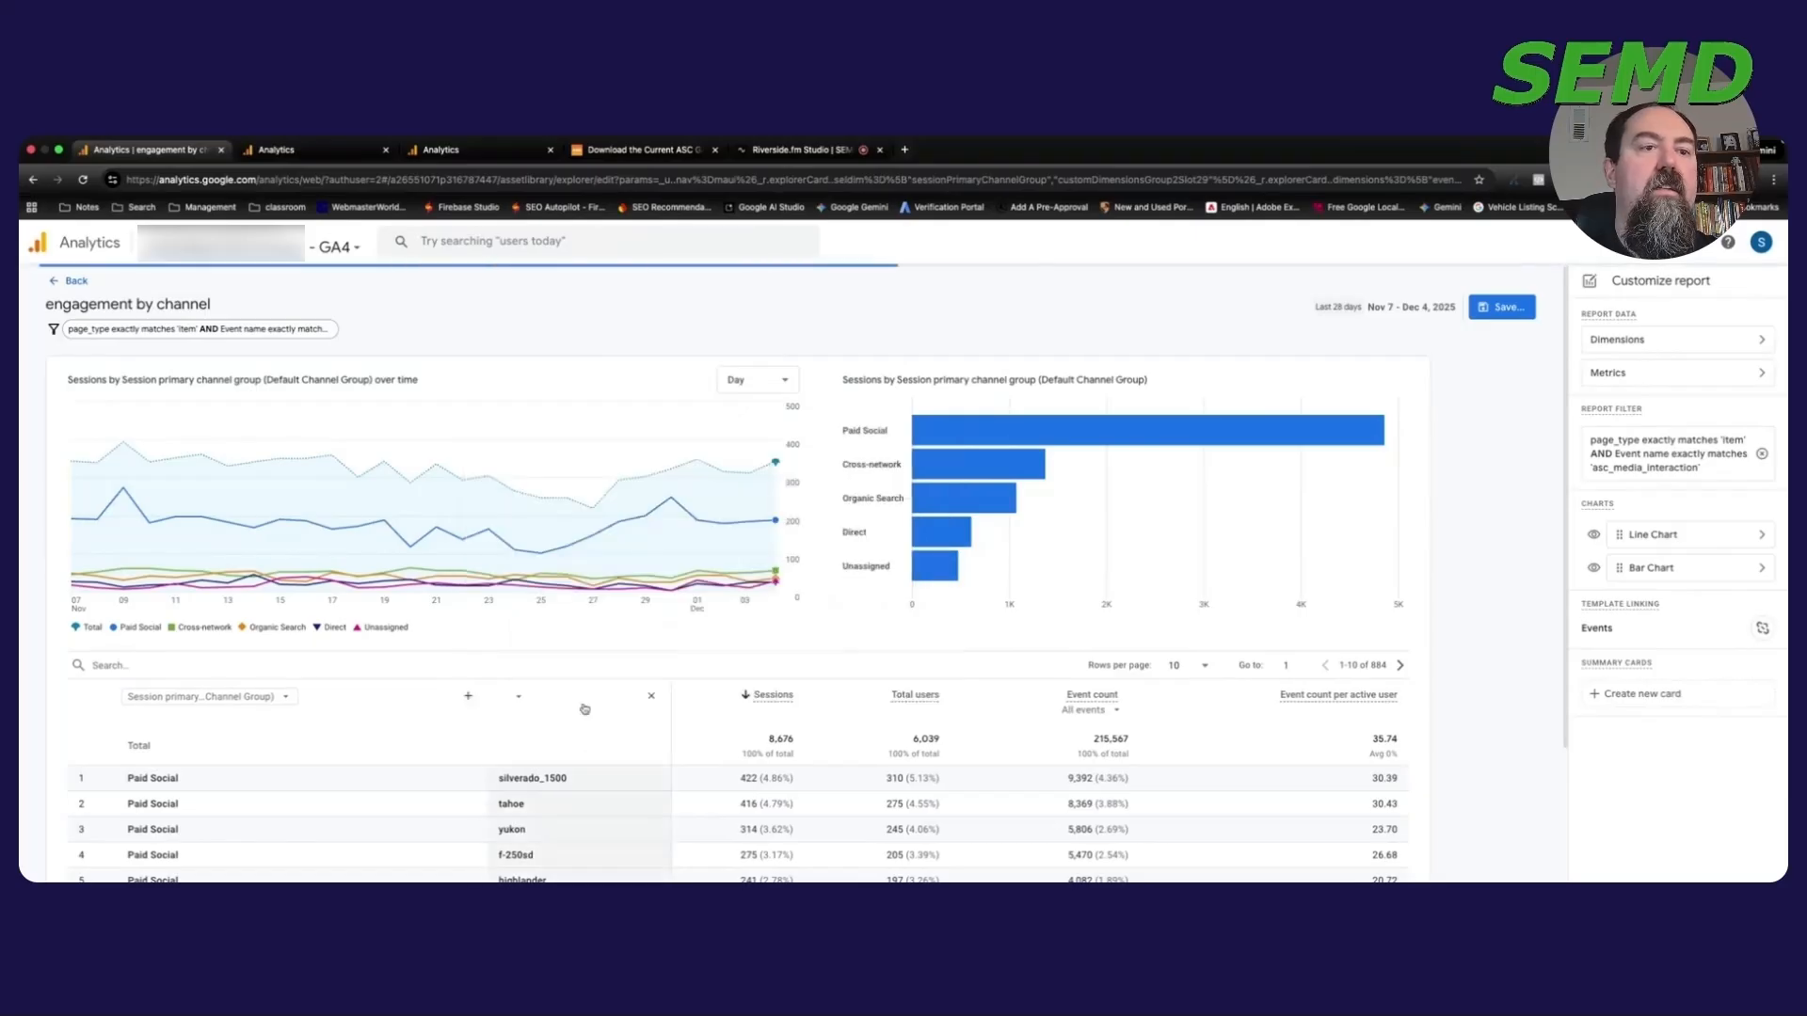
scroll(509, 750, down, 3)
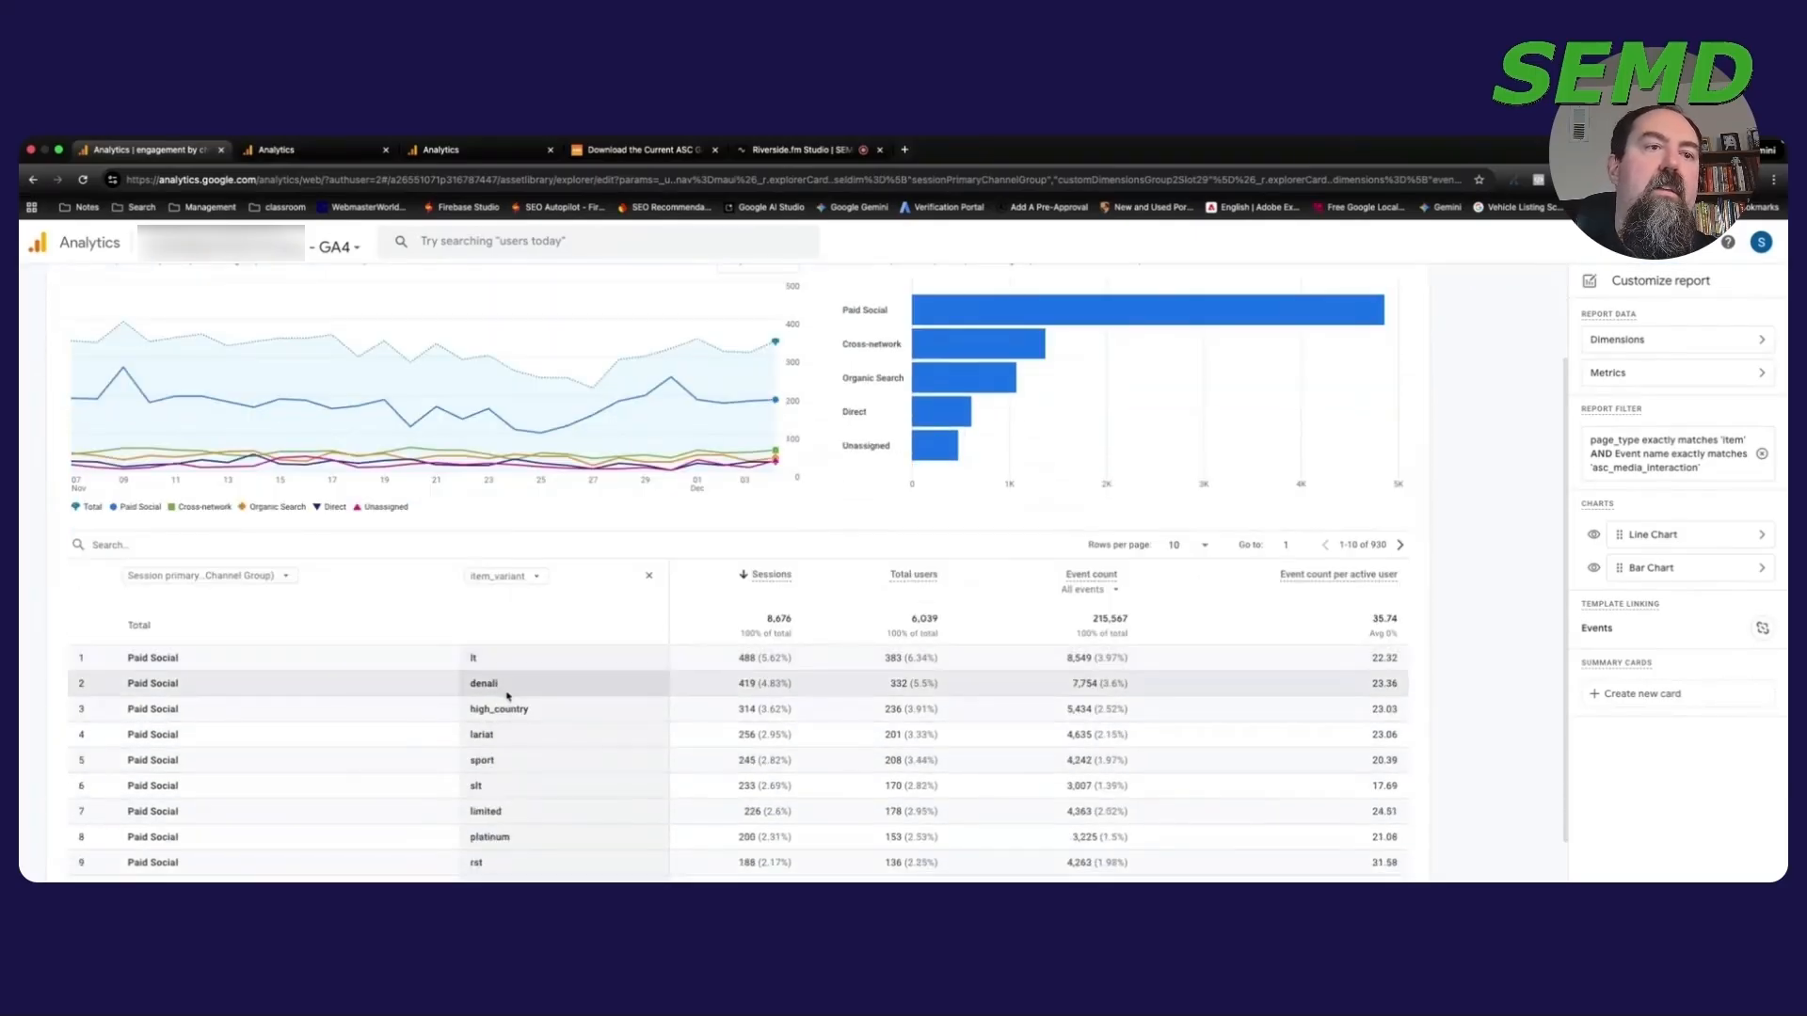